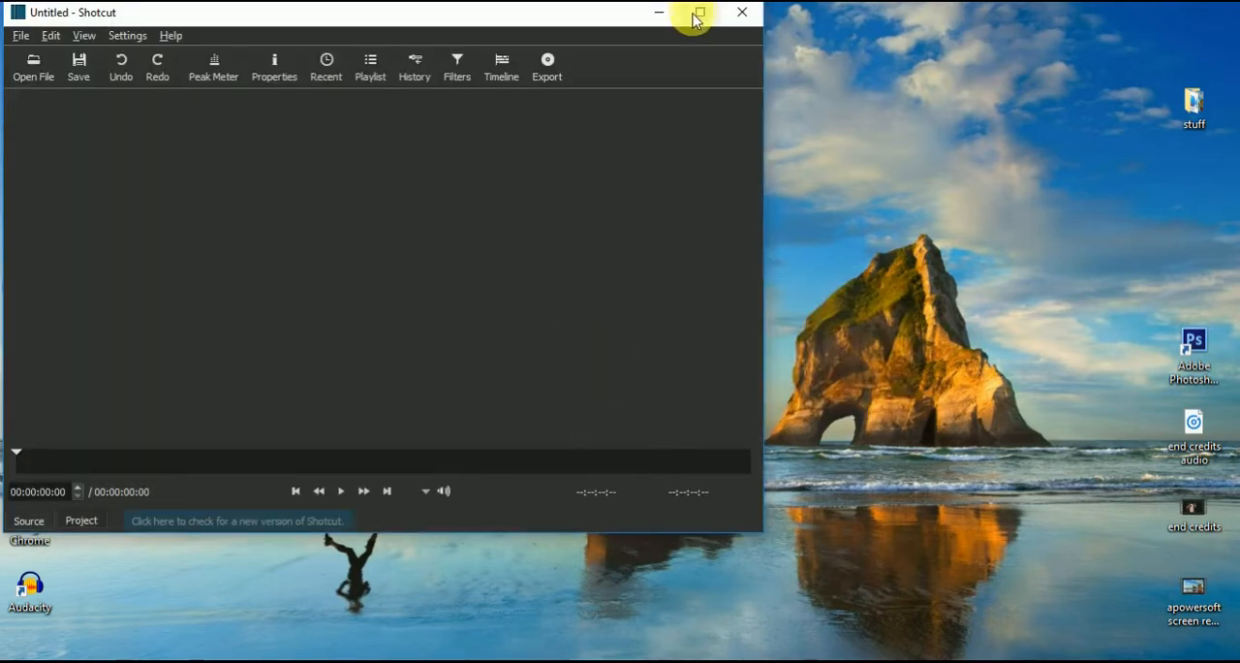
Step: Open the total video file from the desktop, pause its playback and show the timeline
{"action": "left_click", "coordinate": [695, 14]}
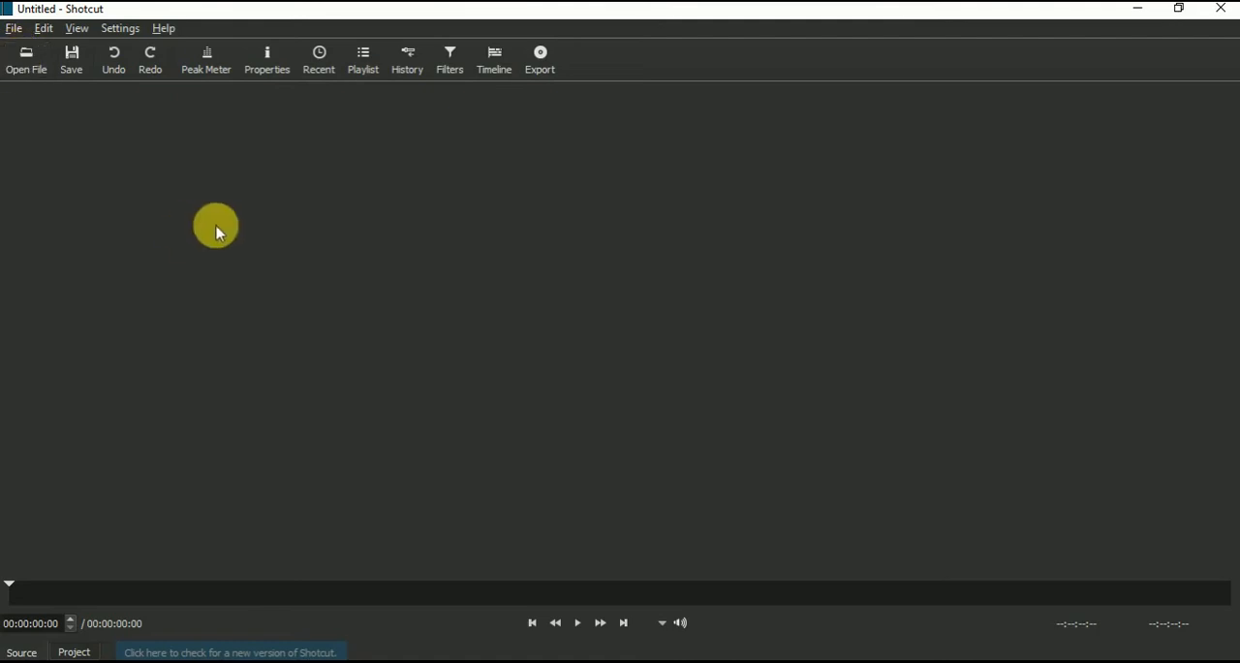
{"action": "left_click", "coordinate": [26, 63]}
{"action": "scroll", "coordinate": [501, 268], "scroll_direction": "down", "scroll_amount": 1}
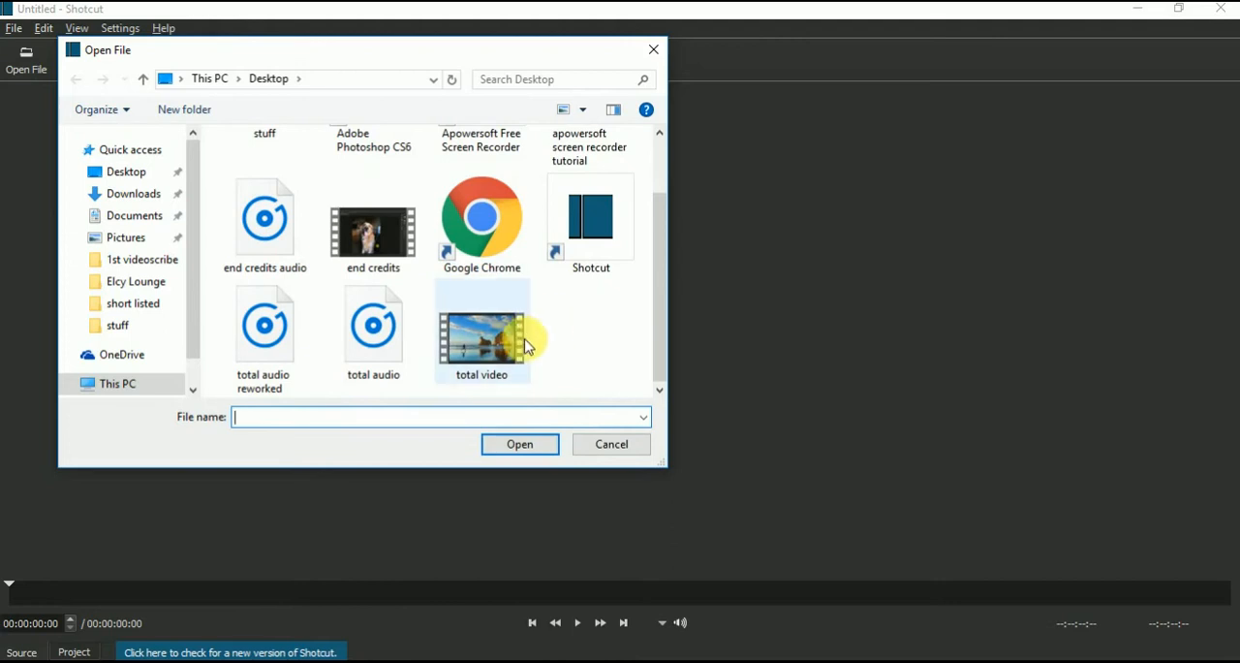
{"action": "double_click", "coordinate": [493, 339]}
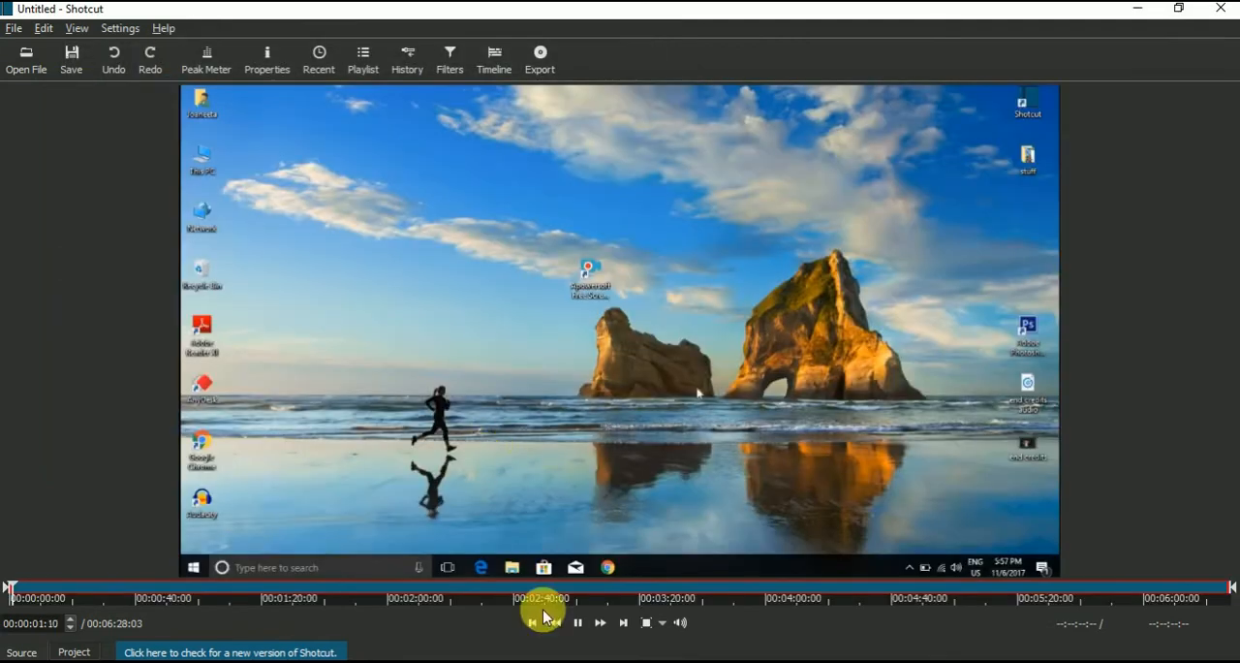
{"action": "left_click", "coordinate": [578, 623]}
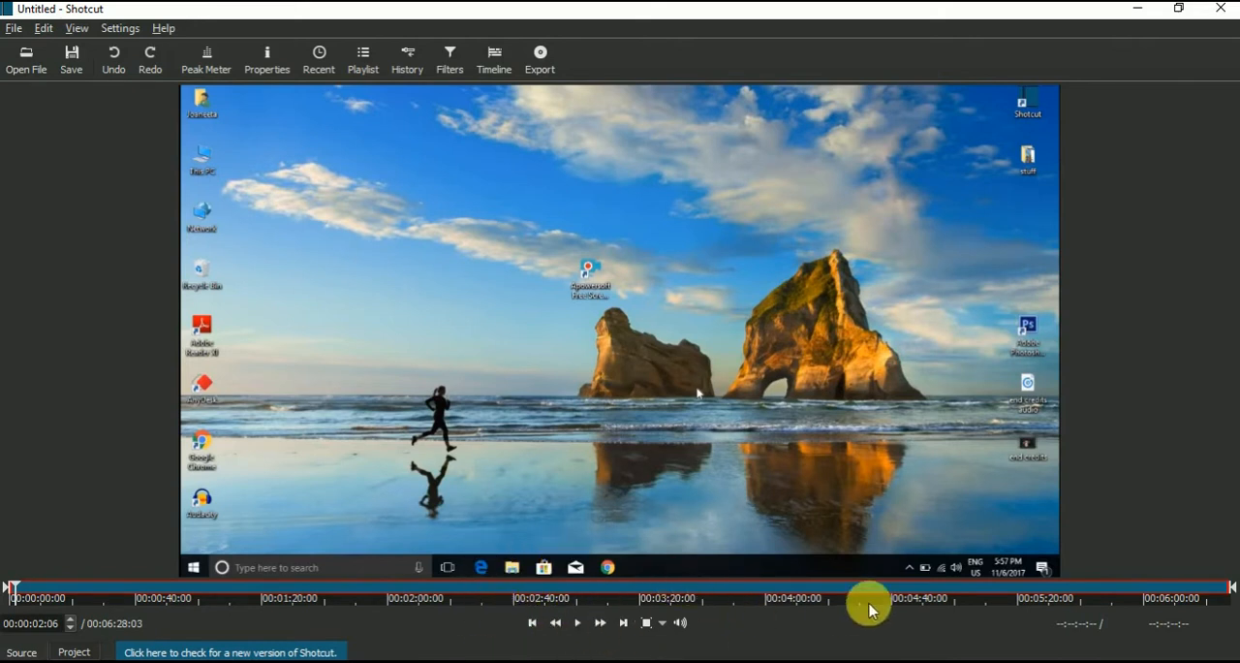
{"action": "left_click", "coordinate": [494, 61]}
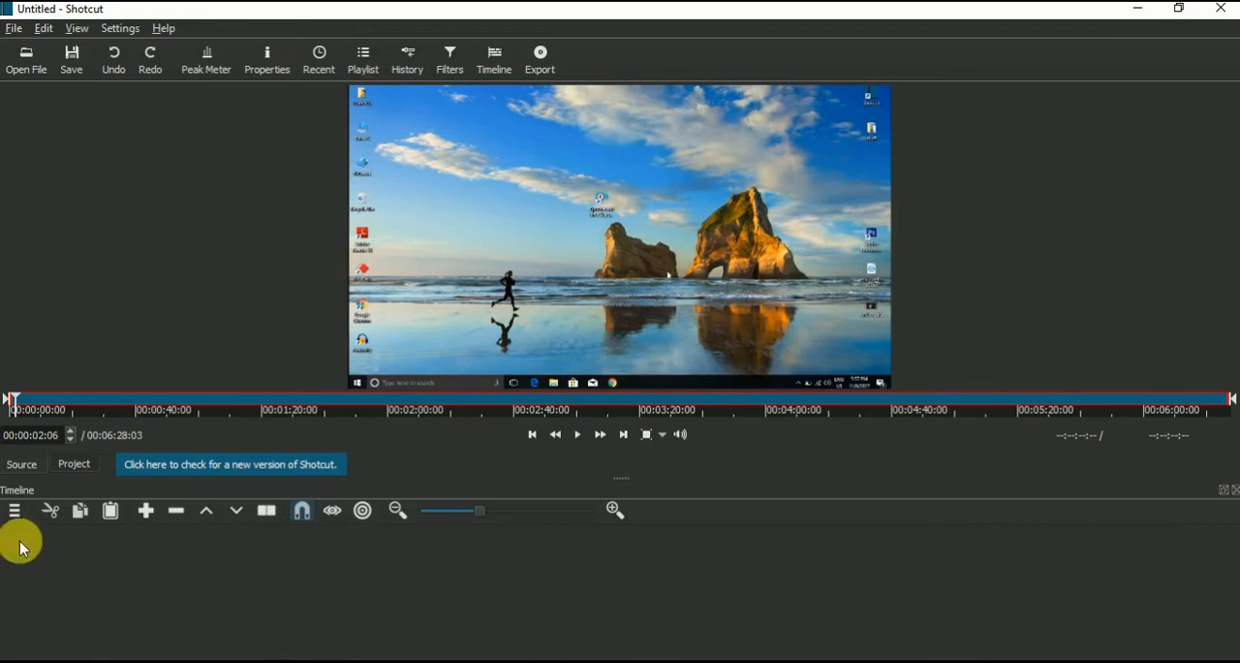
Step: Add a video track and place the total video clip at its start
{"action": "left_click", "coordinate": [13, 512]}
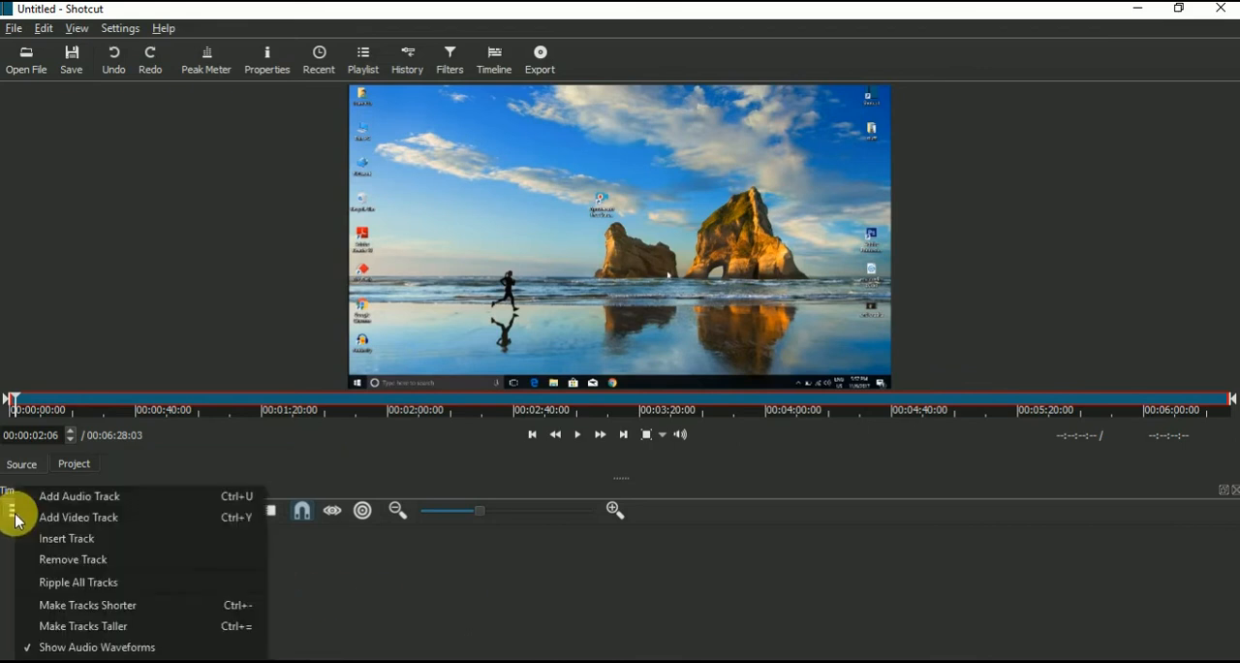
{"action": "left_click", "coordinate": [69, 518]}
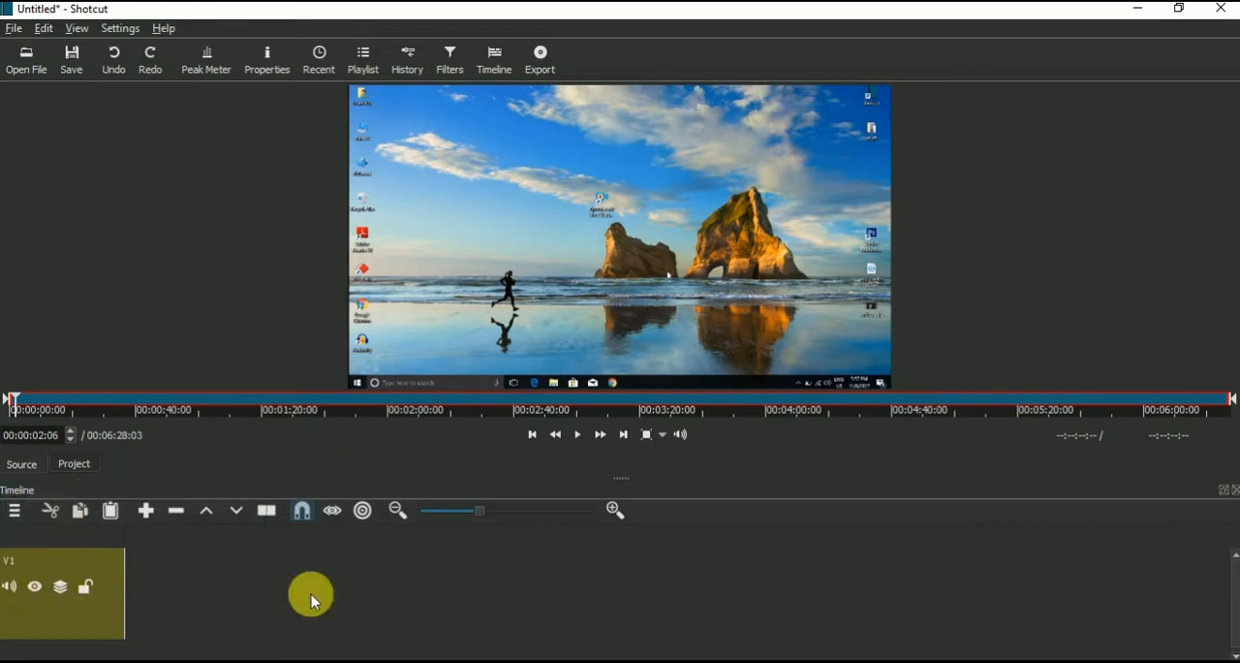
{"action": "left_click_drag", "start_coordinate": [514, 392], "coordinate": [133, 581]}
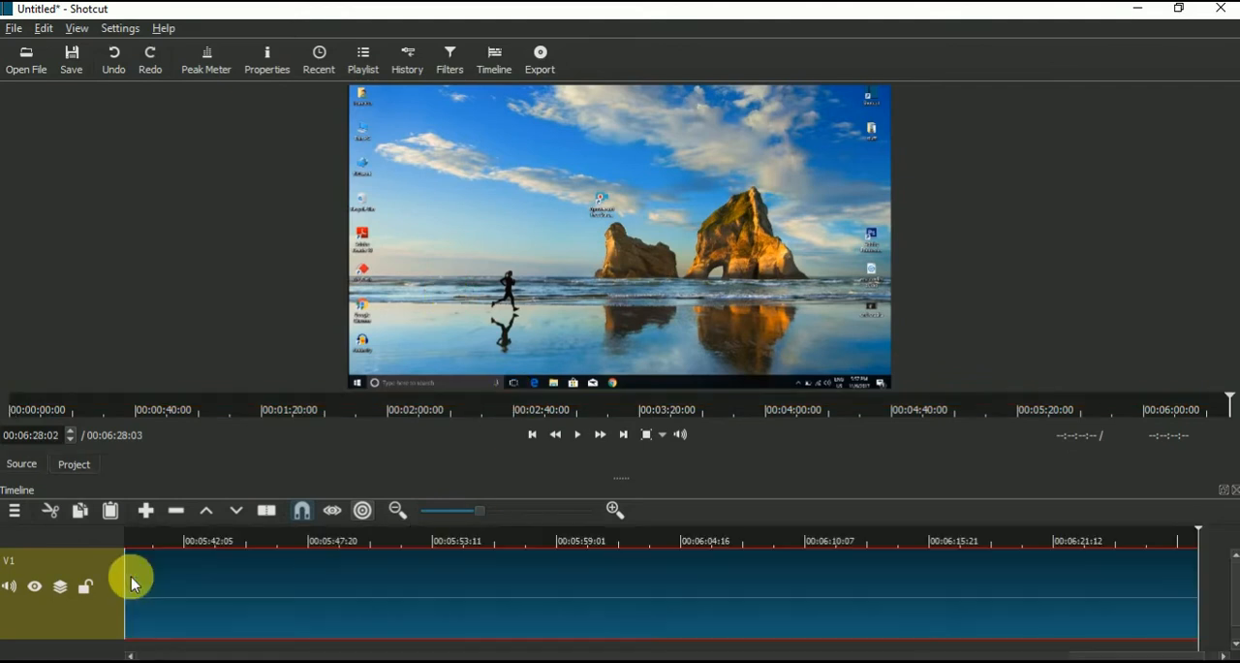
{"action": "left_click", "coordinate": [443, 510]}
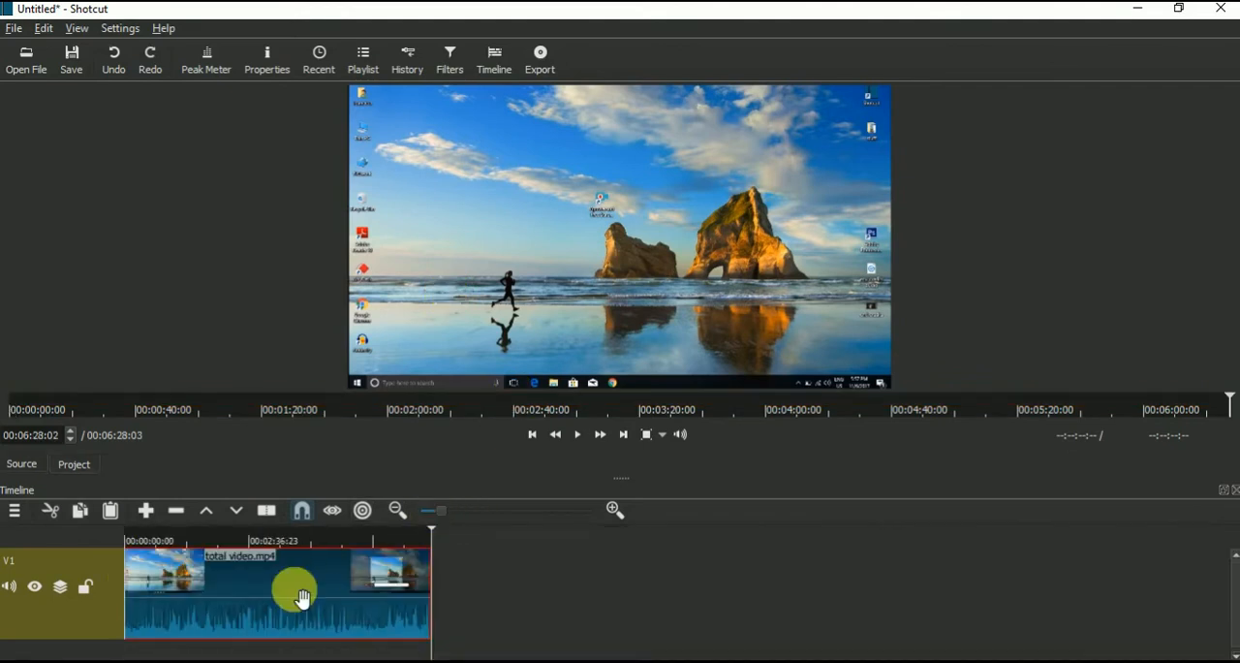
Step: Remove the total video clip from the timeline and delete the empty video track V1
{"action": "right_click", "coordinate": [296, 581]}
{"action": "left_click", "coordinate": [338, 623]}
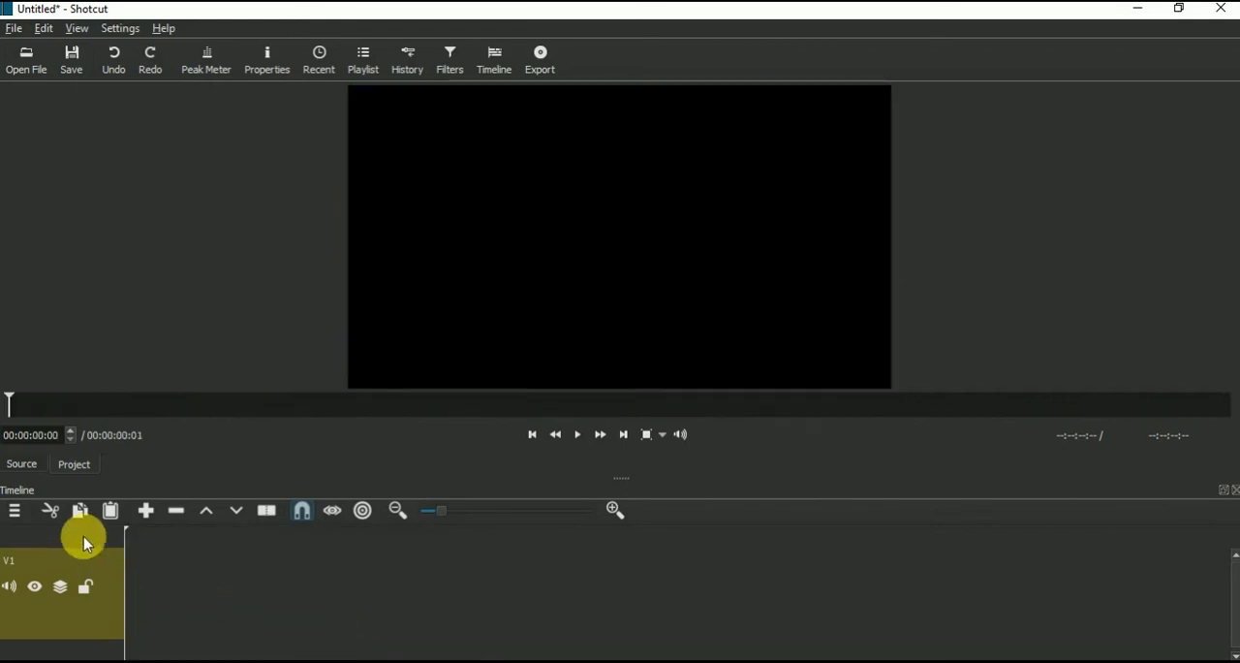
{"action": "right_click", "coordinate": [100, 561]}
{"action": "left_click", "coordinate": [158, 559]}
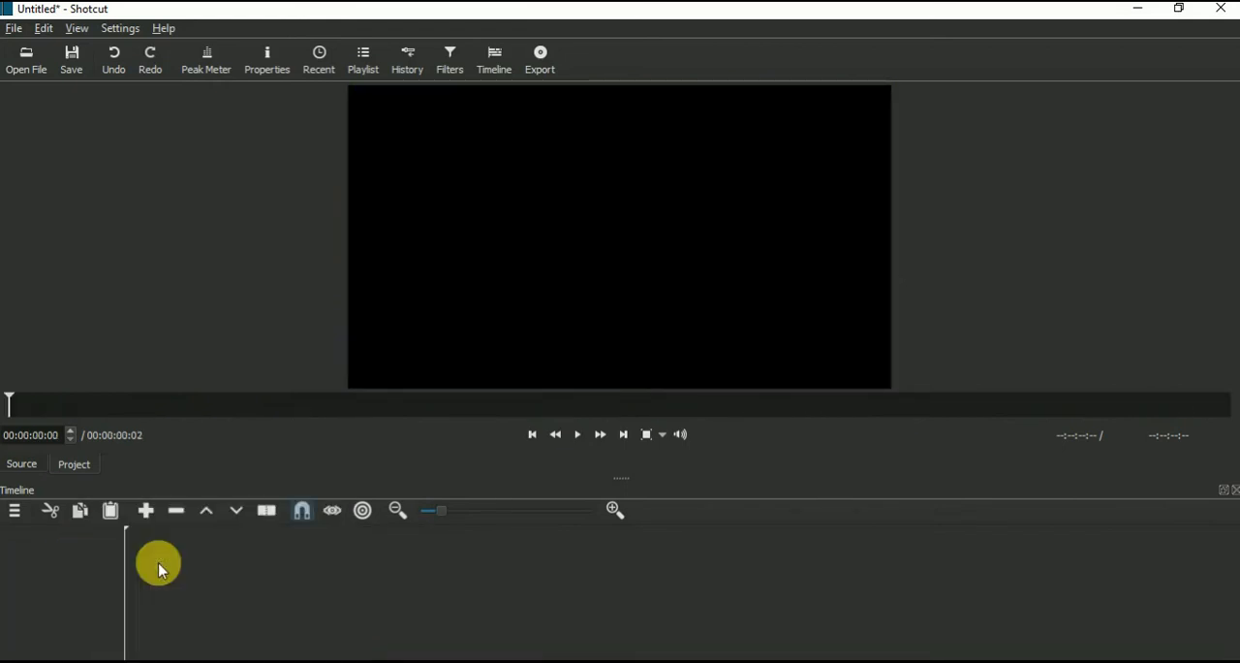
Step: Open the total video file again, pause it and place it directly at the start of the empty timeline
{"action": "left_click", "coordinate": [27, 57]}
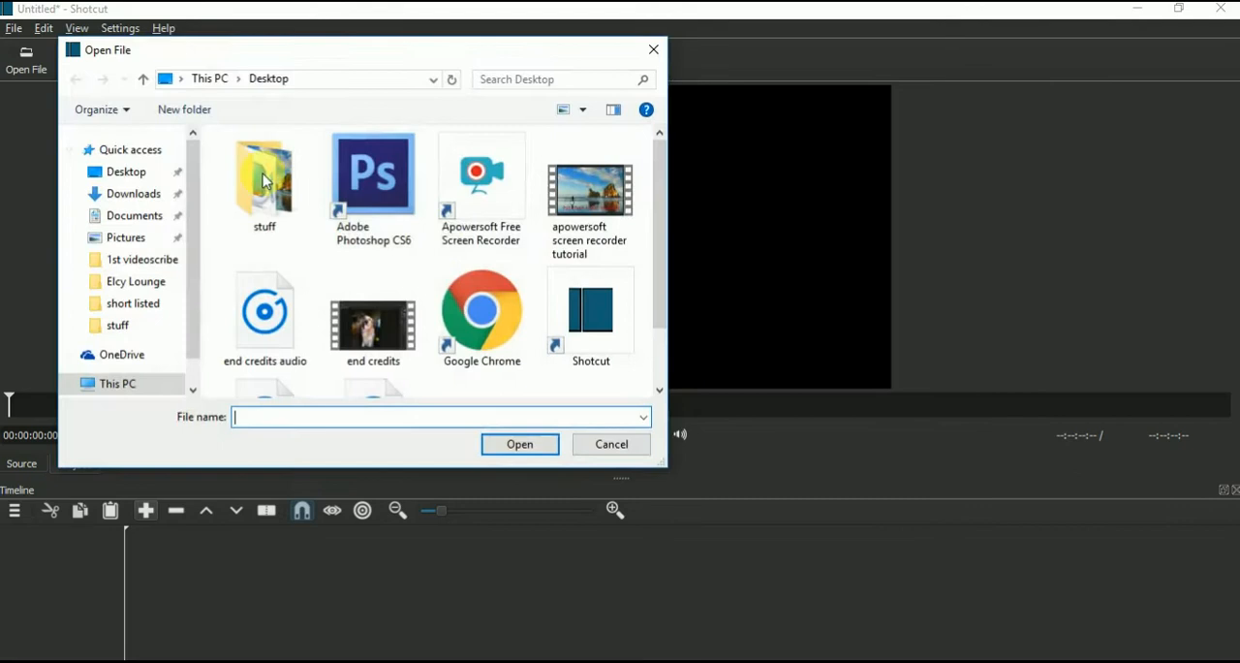
{"action": "scroll", "coordinate": [448, 291], "scroll_direction": "down", "scroll_amount": 1}
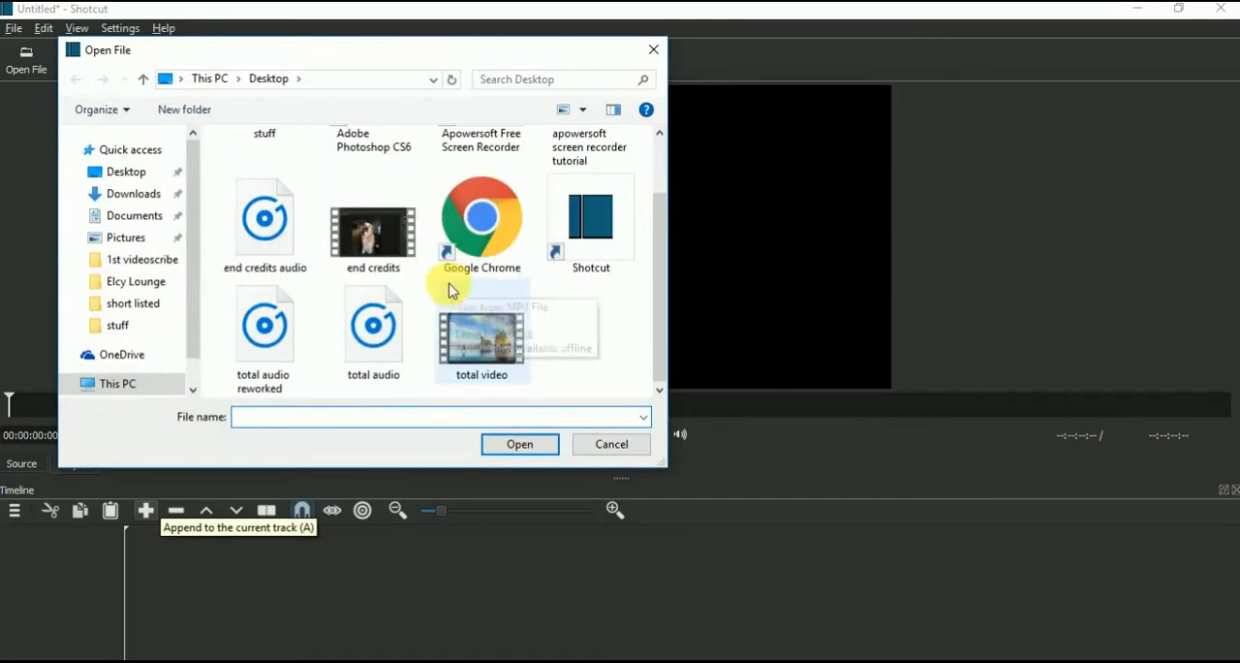
{"action": "double_click", "coordinate": [485, 350]}
{"action": "left_click", "coordinate": [580, 435]}
{"action": "left_click_drag", "start_coordinate": [485, 199], "coordinate": [142, 548]}
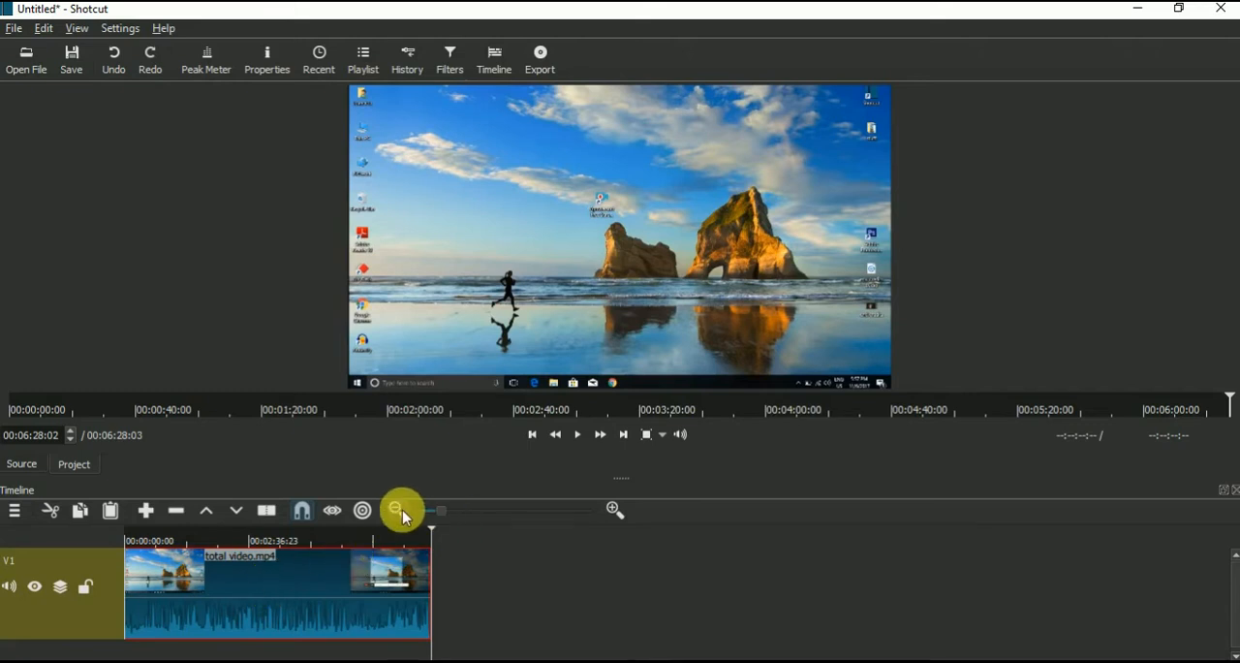
Step: Add an audio track beneath the video track in the timeline
{"action": "left_click", "coordinate": [614, 509]}
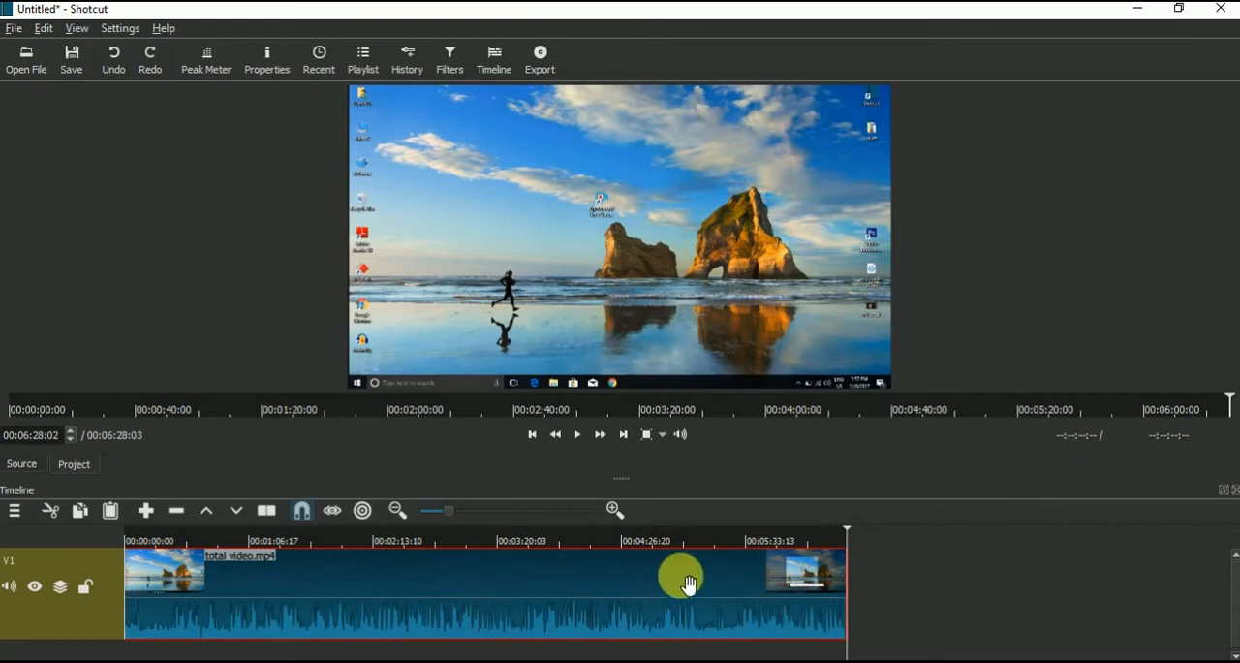
{"action": "left_click", "coordinate": [616, 509]}
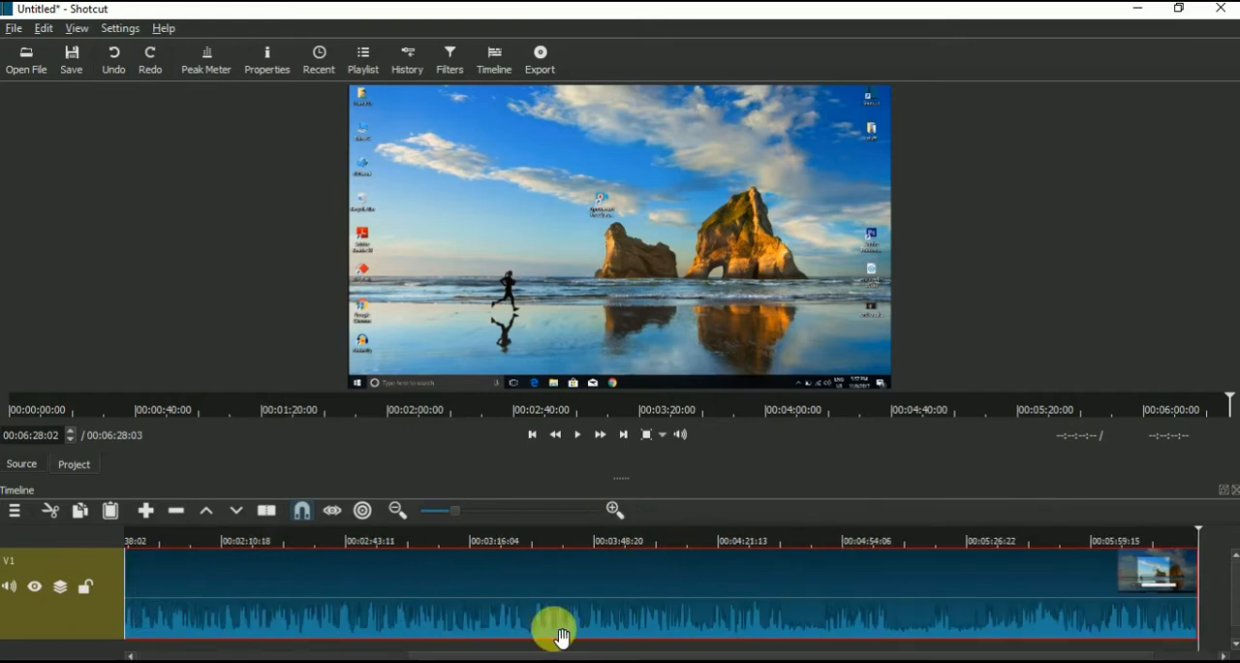
{"action": "left_click", "coordinate": [398, 510]}
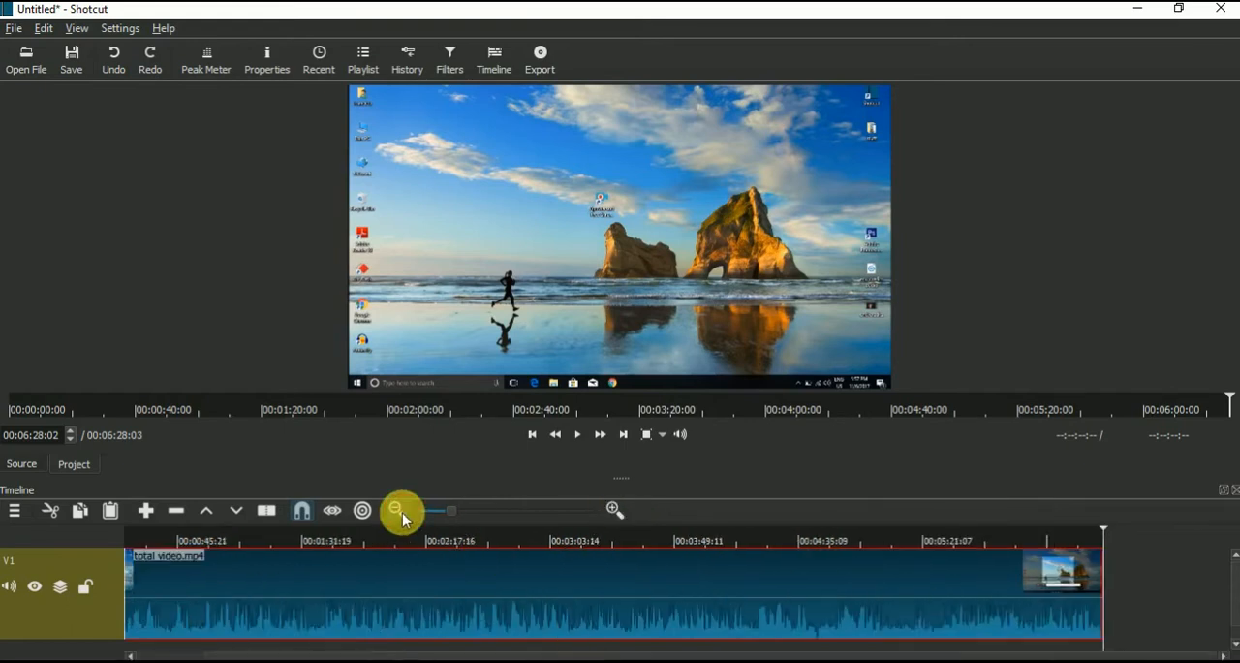
{"action": "left_click", "coordinate": [398, 511]}
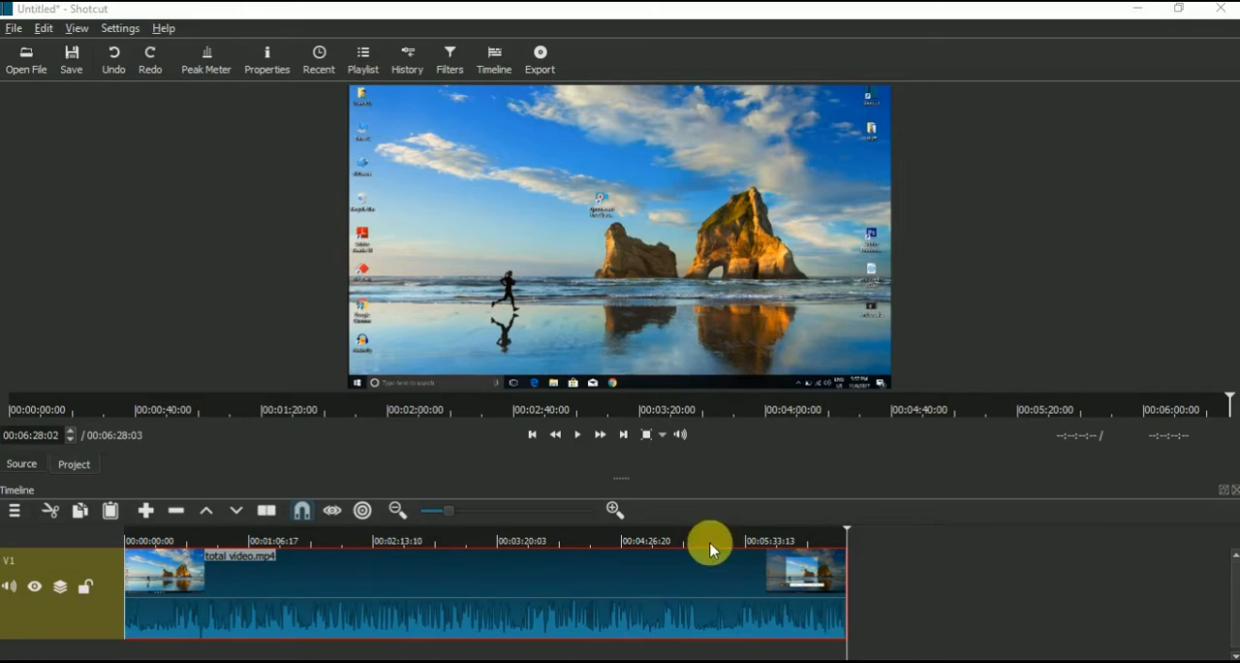
{"action": "left_click", "coordinate": [13, 514]}
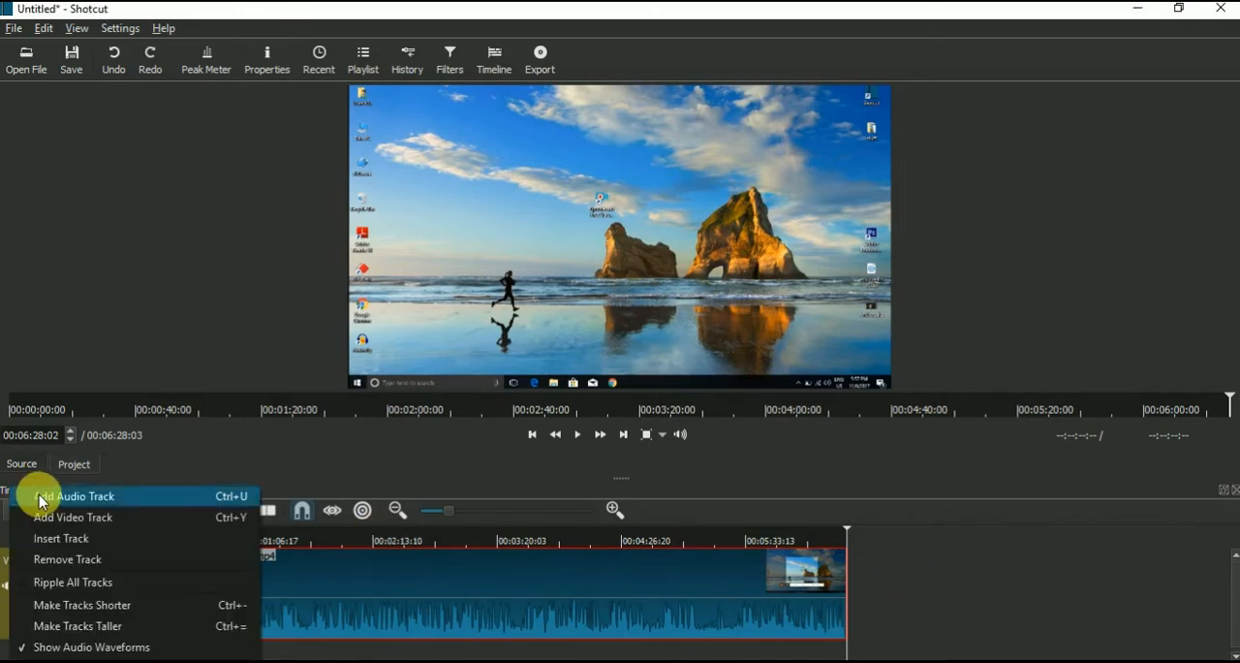
{"action": "left_click", "coordinate": [33, 493]}
{"action": "scroll", "coordinate": [913, 596], "scroll_direction": "down", "scroll_amount": 1}
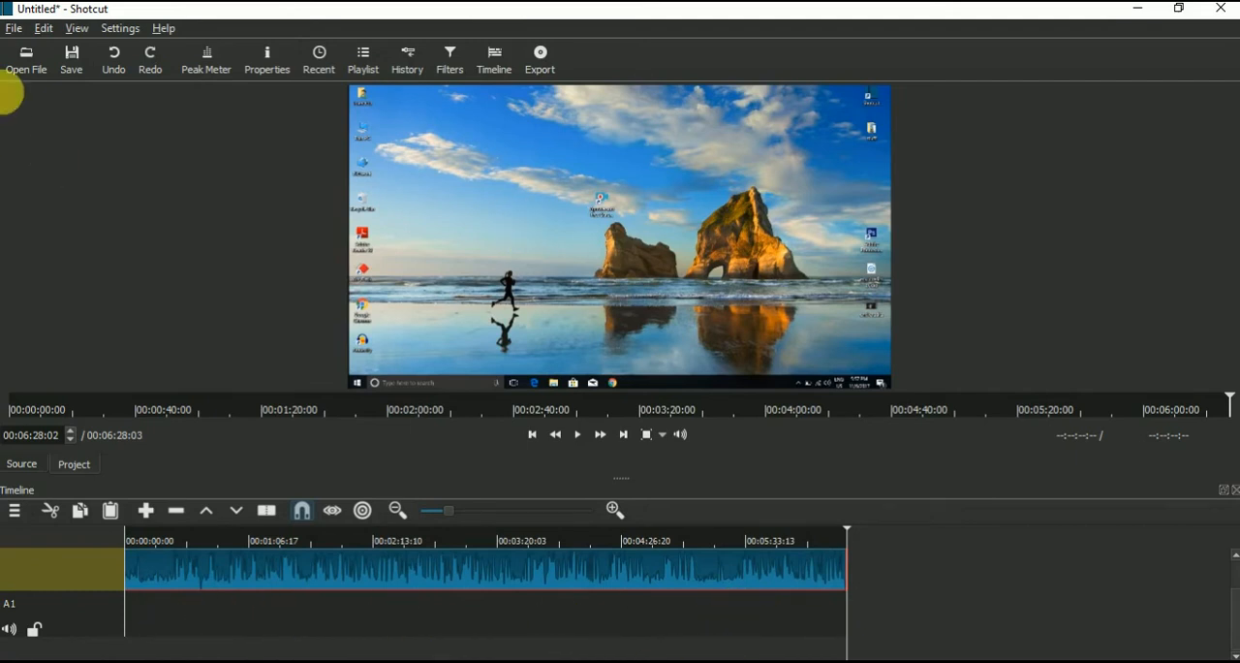
Step: Open the total audio reworked file, pause it and place it at the start of audio track A1
{"action": "left_click", "coordinate": [21, 72]}
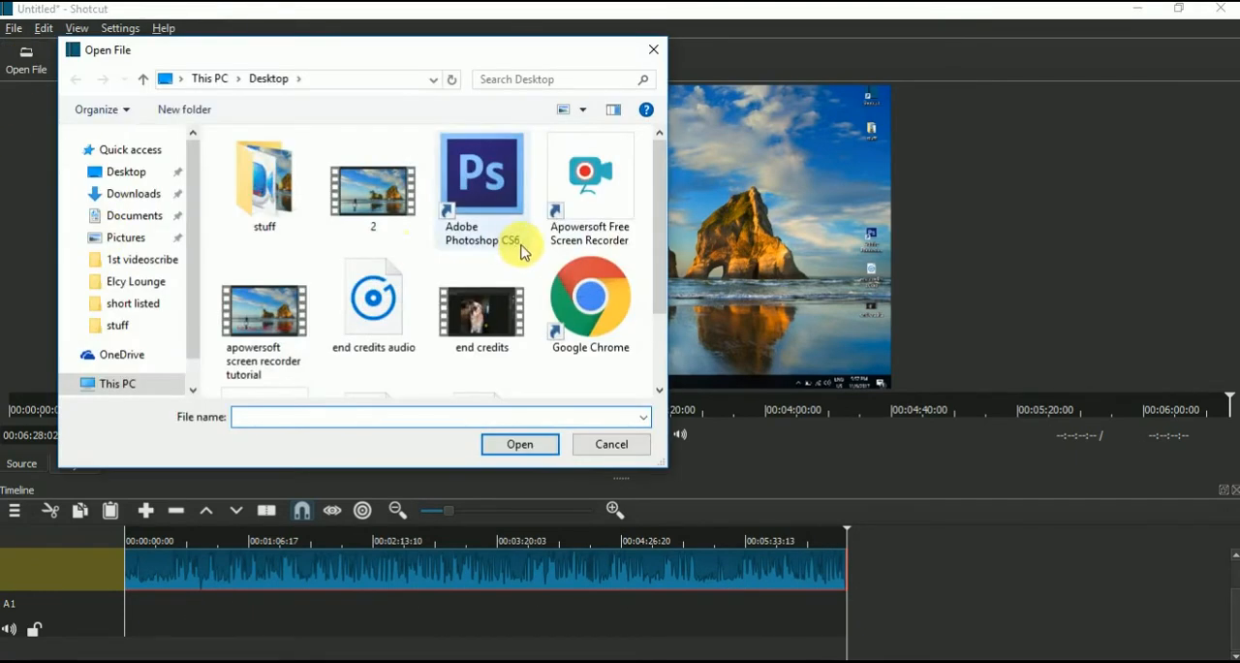
{"action": "scroll", "coordinate": [514, 247], "scroll_direction": "down", "scroll_amount": 2}
{"action": "double_click", "coordinate": [380, 334]}
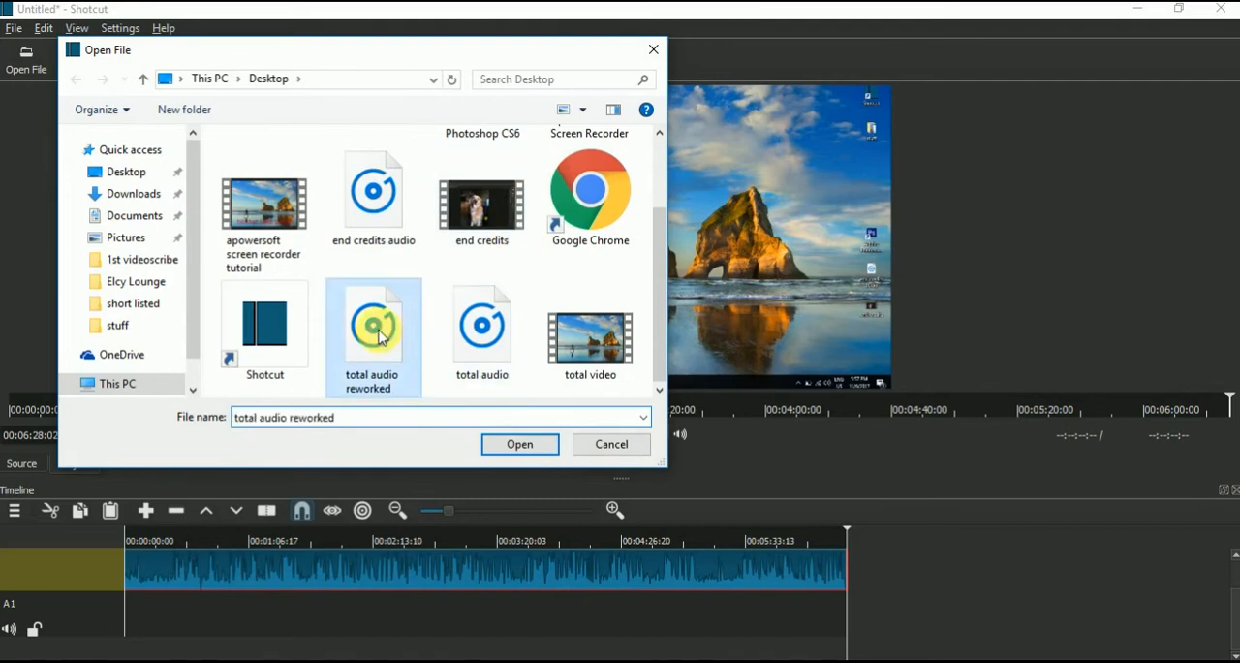
{"action": "left_click", "coordinate": [579, 434]}
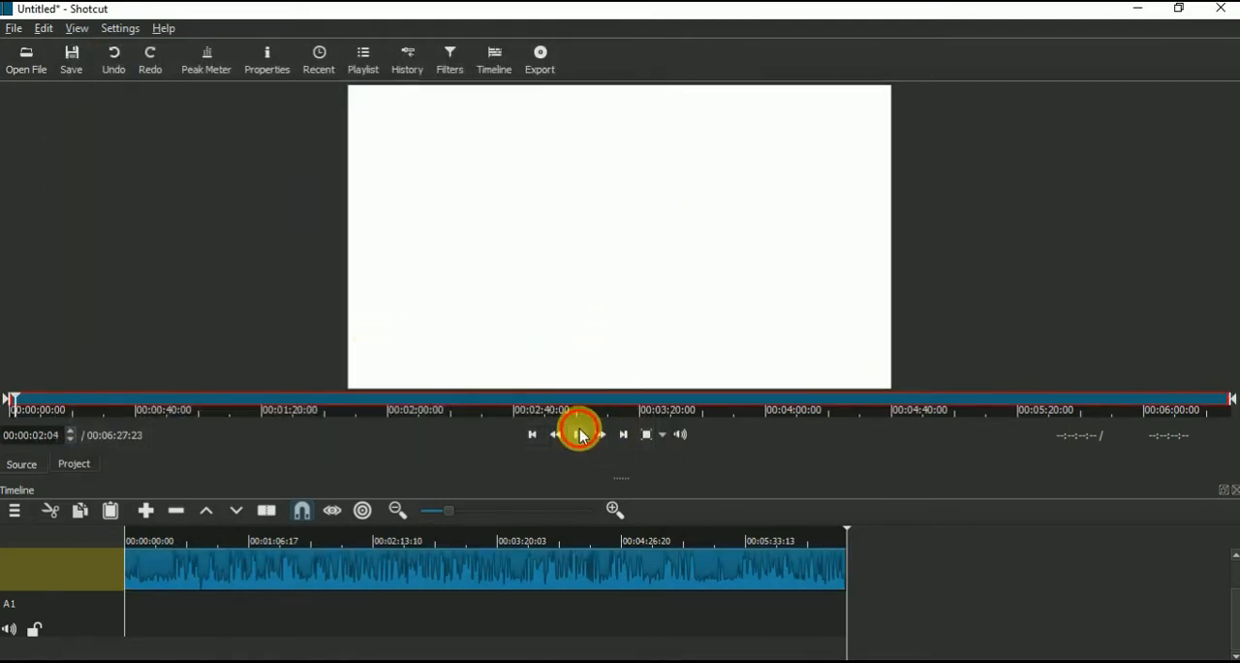
{"action": "left_click_drag", "start_coordinate": [549, 236], "coordinate": [126, 607]}
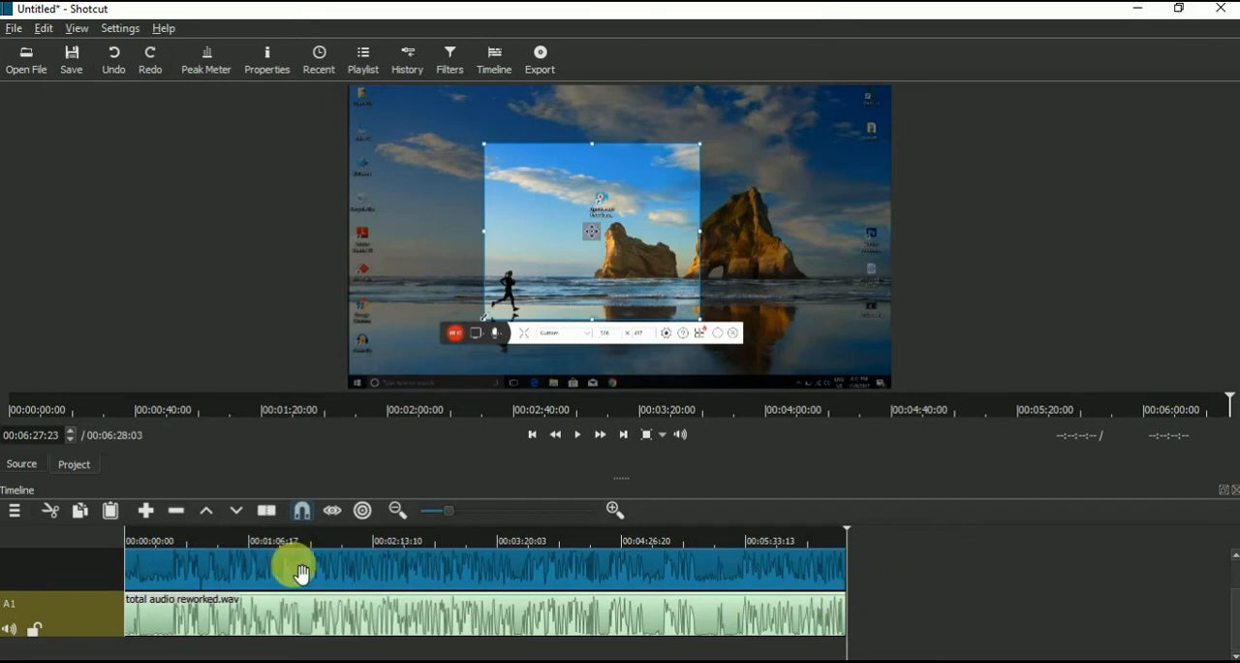
Step: Split both the video clip and the audio clip at 00:00:22:13
{"action": "left_click", "coordinate": [169, 542]}
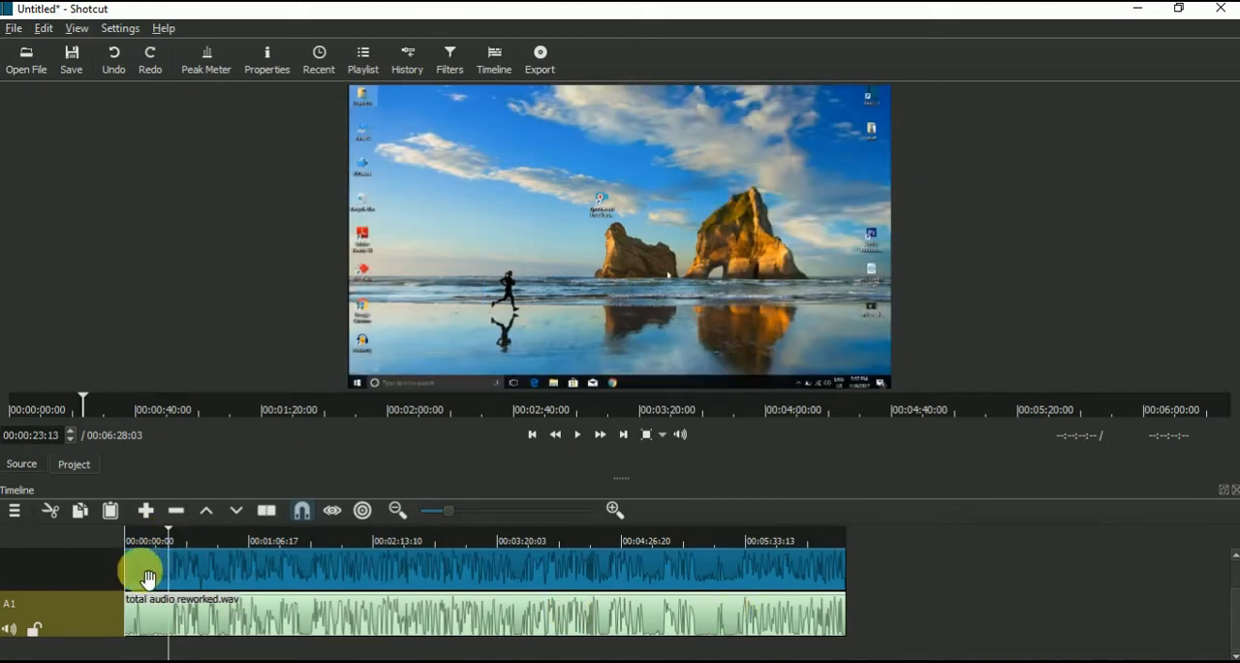
{"action": "mouse_move", "coordinate": [167, 538]}
{"action": "left_mouse_down"}
{"action": "mouse_move", "coordinate": [193, 538]}
{"action": "mouse_move", "coordinate": [145, 542]}
{"action": "mouse_move", "coordinate": [479, 543]}
{"action": "mouse_move", "coordinate": [163, 552]}
{"action": "left_mouse_up"}
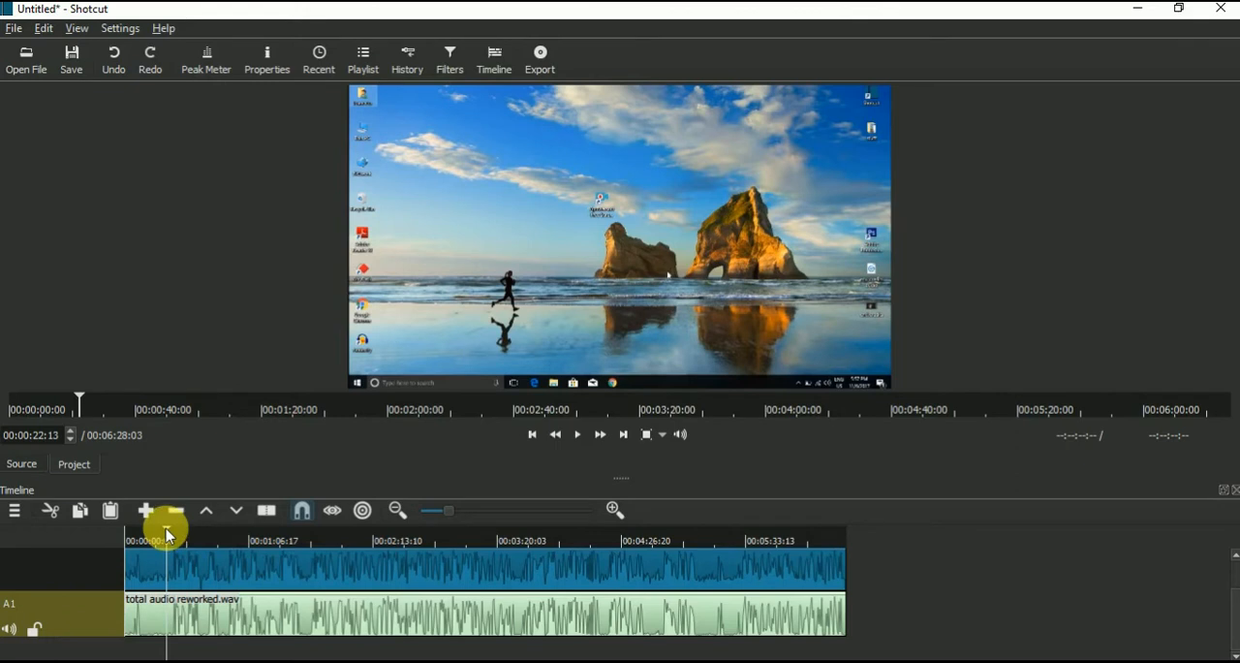
{"action": "left_click", "coordinate": [158, 580]}
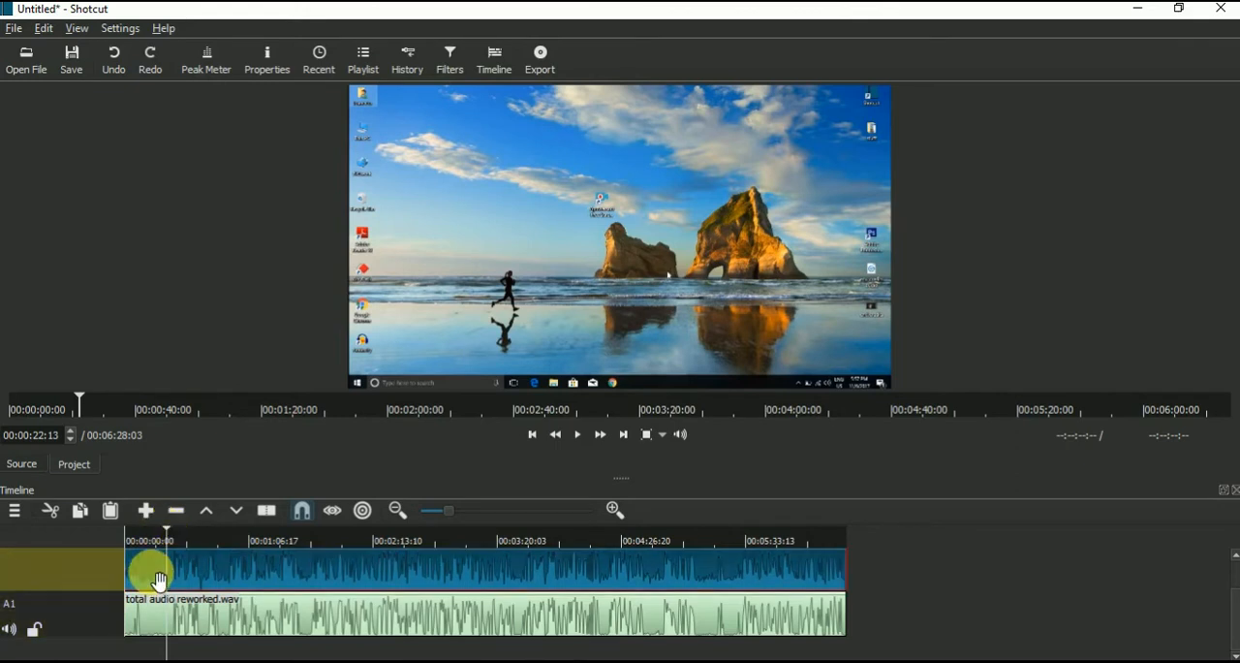
{"action": "left_click", "coordinate": [268, 514]}
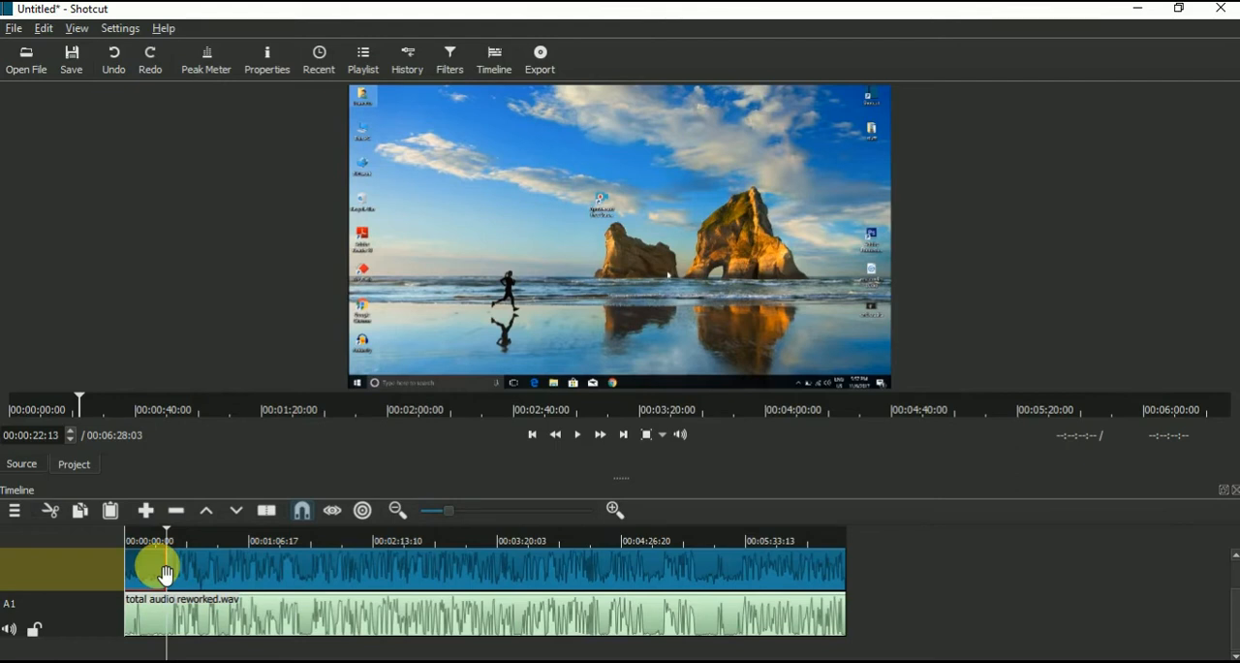
{"action": "left_click", "coordinate": [160, 623]}
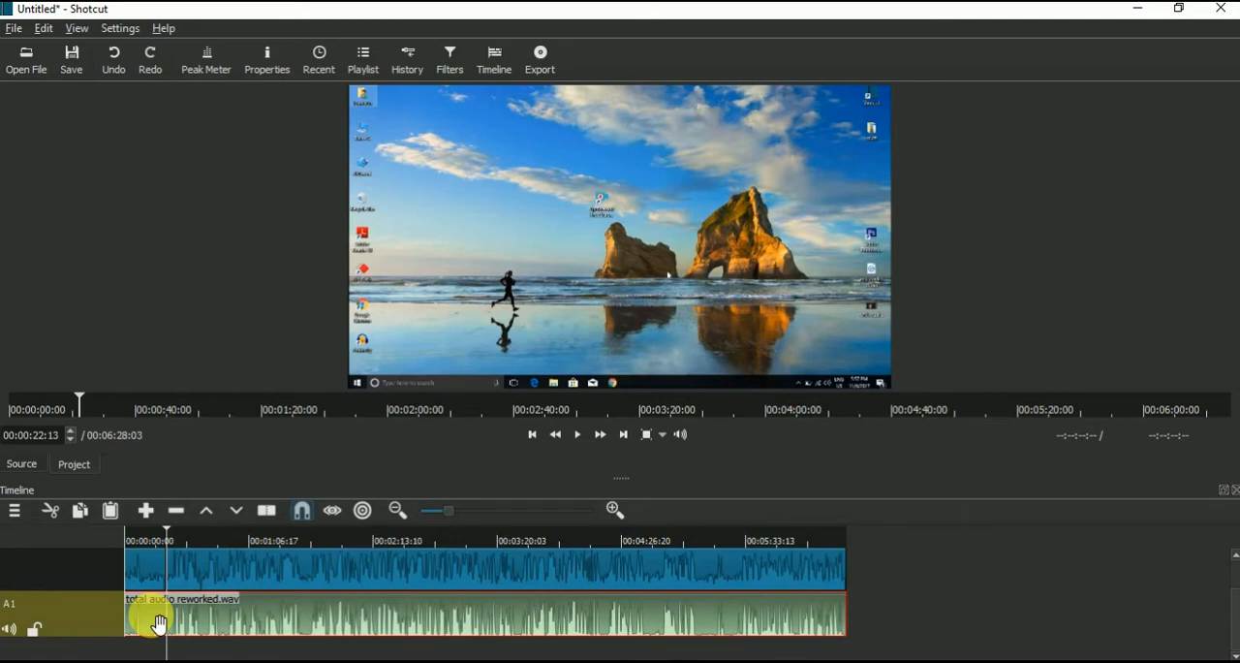
{"action": "key", "text": "s"}
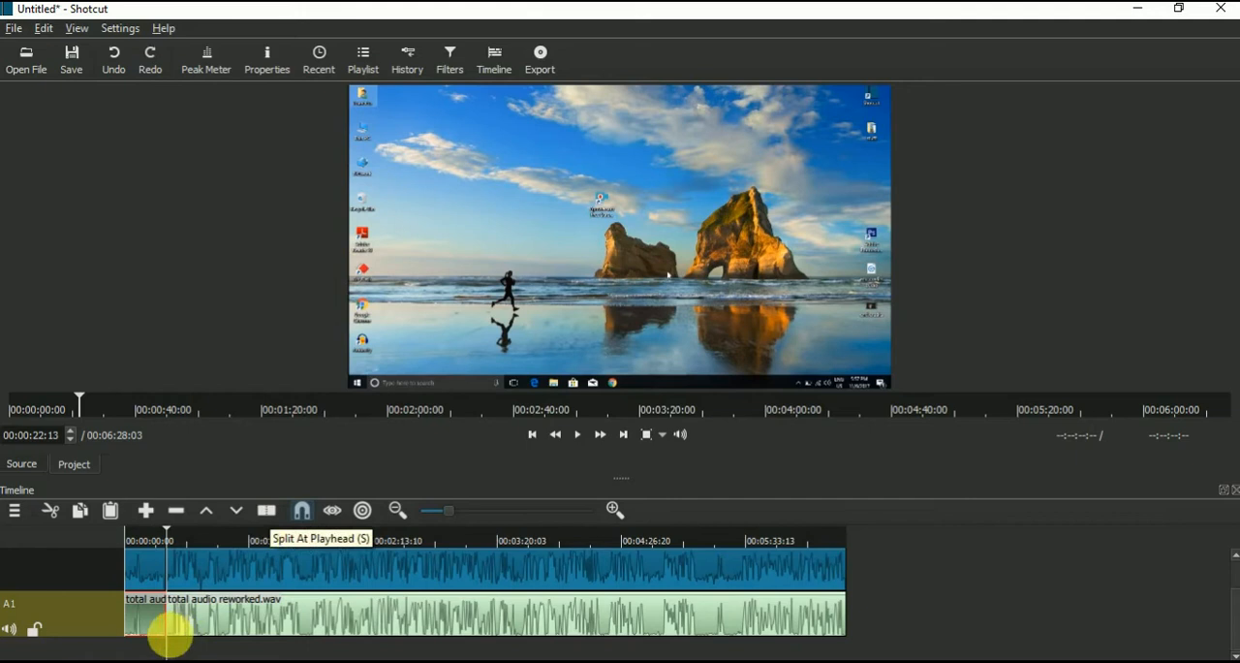
Step: Remove the opening segment before the split from both the video track and the audio track, closing the gaps
{"action": "left_click", "coordinate": [151, 575]}
{"action": "right_click", "coordinate": [149, 576]}
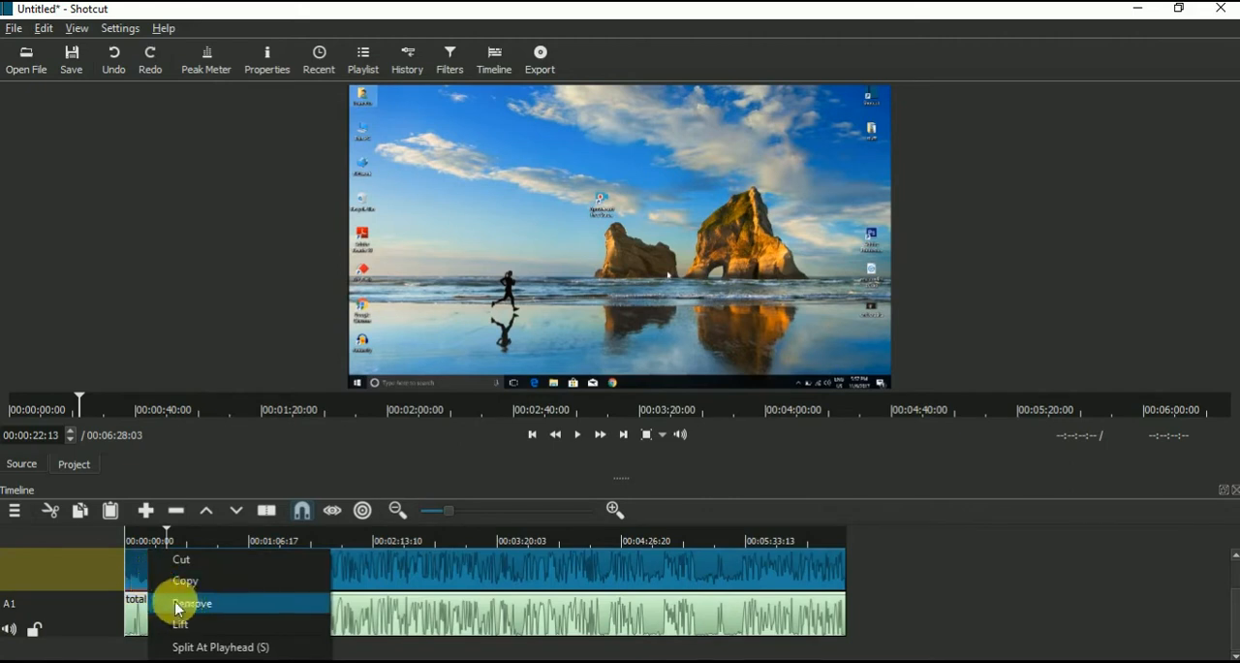
{"action": "left_click", "coordinate": [180, 603]}
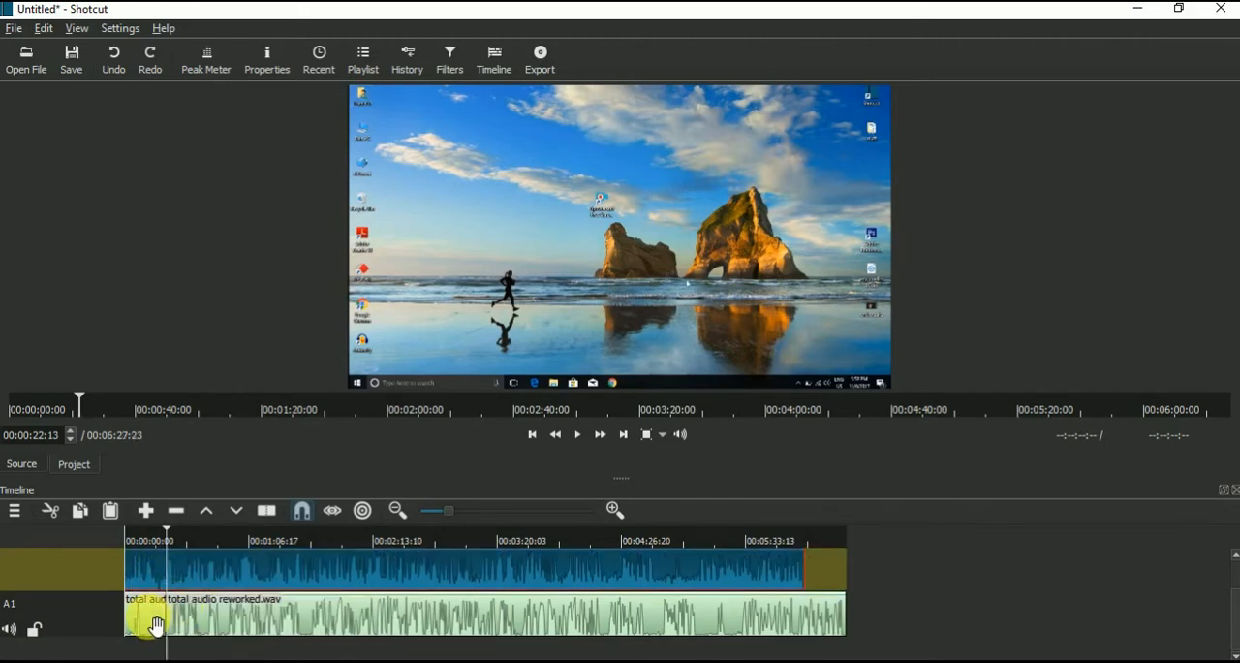
{"action": "left_click", "coordinate": [153, 621]}
{"action": "right_click", "coordinate": [147, 624]}
{"action": "left_click", "coordinate": [184, 601]}
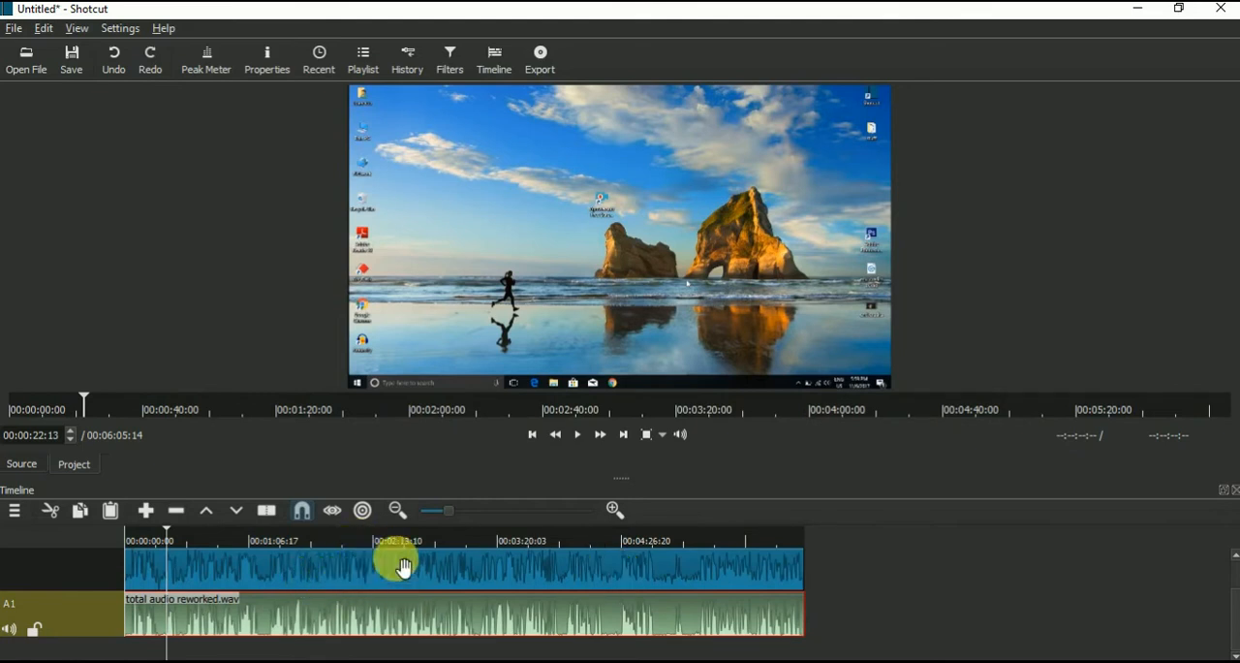
Step: Split both the video clip and the audio clip at 00:02:03:02 and again at 00:02:35:00
{"action": "left_click", "coordinate": [354, 545]}
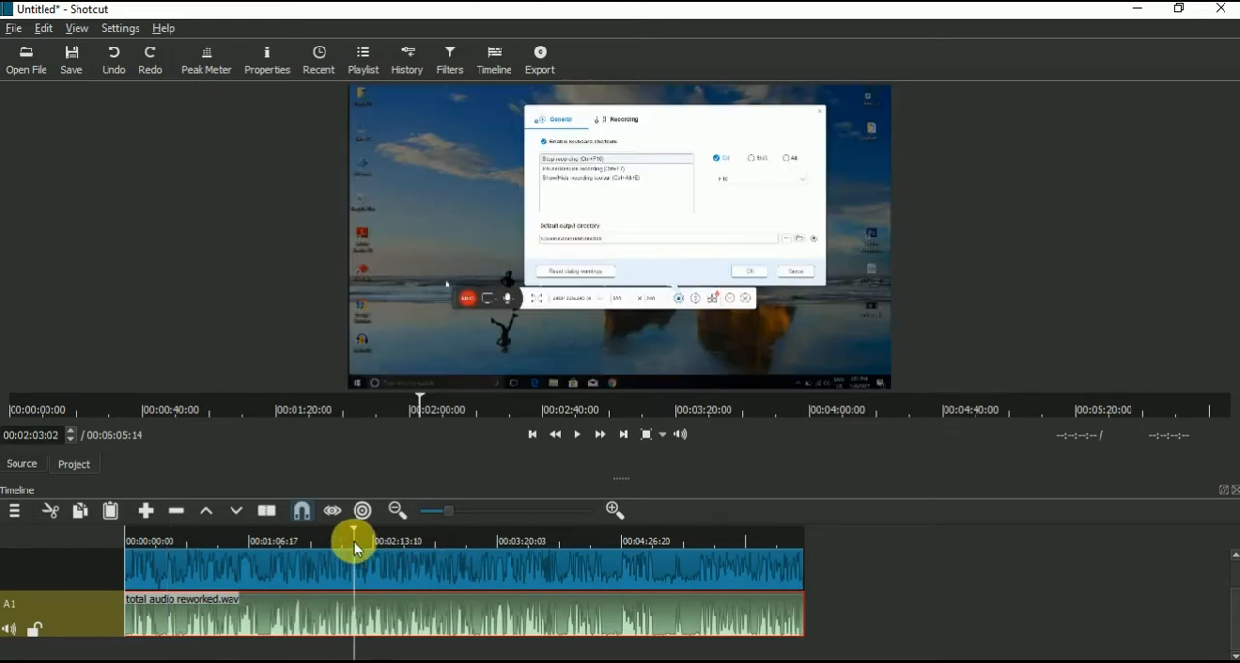
{"action": "key", "text": "s"}
{"action": "left_click", "coordinate": [341, 571]}
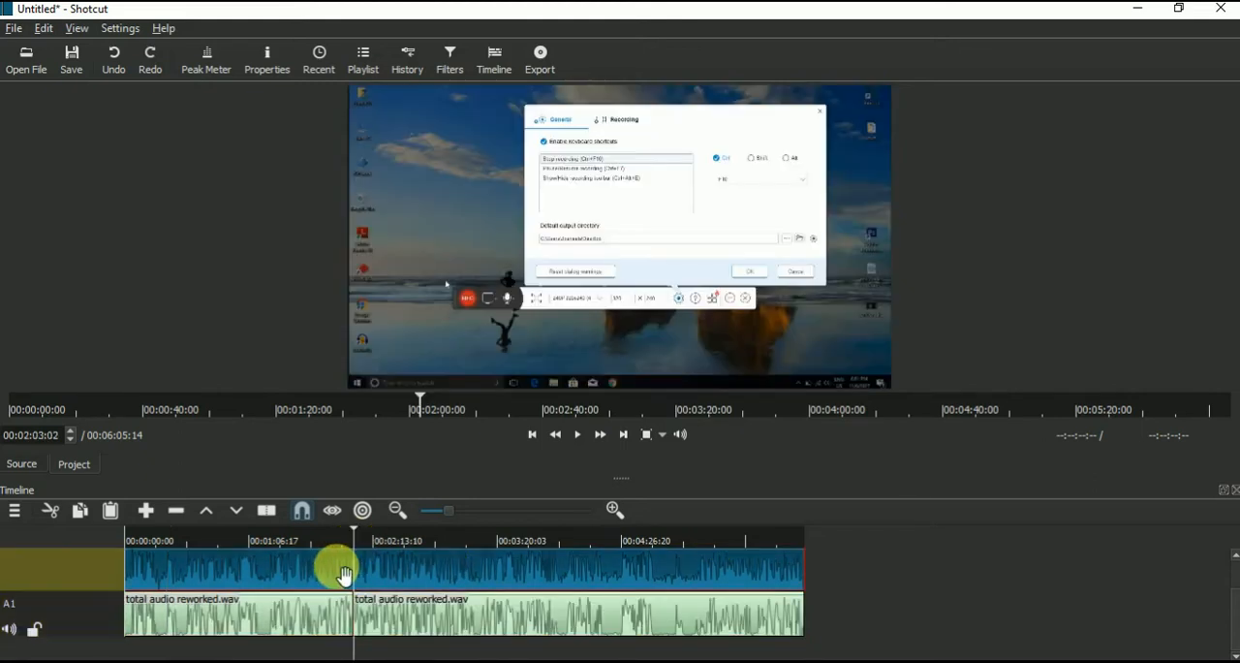
{"action": "left_click", "coordinate": [414, 540]}
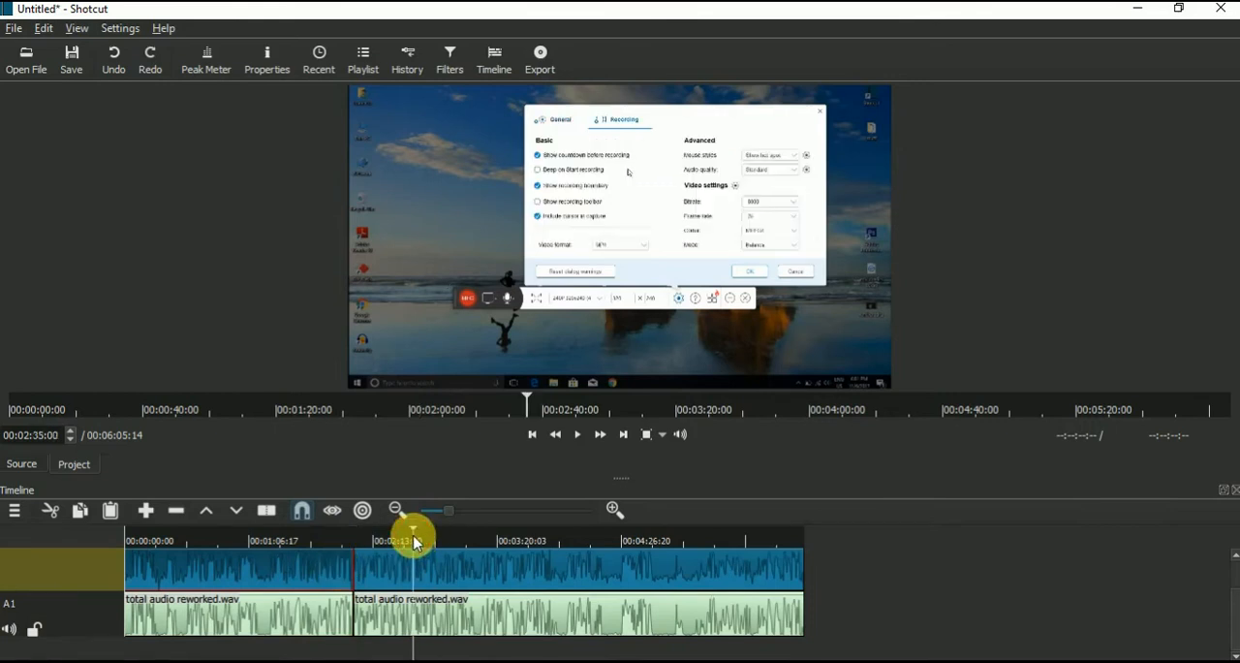
{"action": "left_click", "coordinate": [441, 624]}
{"action": "key", "text": "s"}
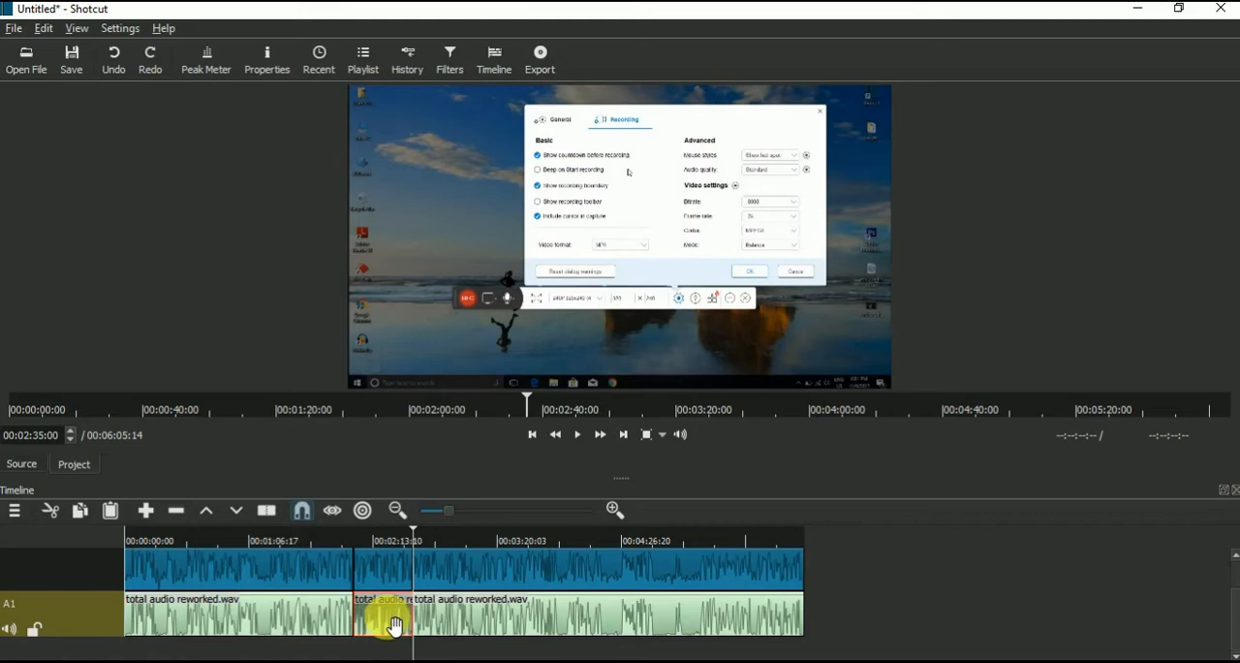
{"action": "left_click", "coordinate": [393, 571]}
Step: Move the middle segment past the end of both tracks and shift the long last segment up against it
{"action": "left_click_drag", "start_coordinate": [511, 570], "coordinate": [907, 576]}
{"action": "left_click_drag", "start_coordinate": [386, 628], "coordinate": [901, 627]}
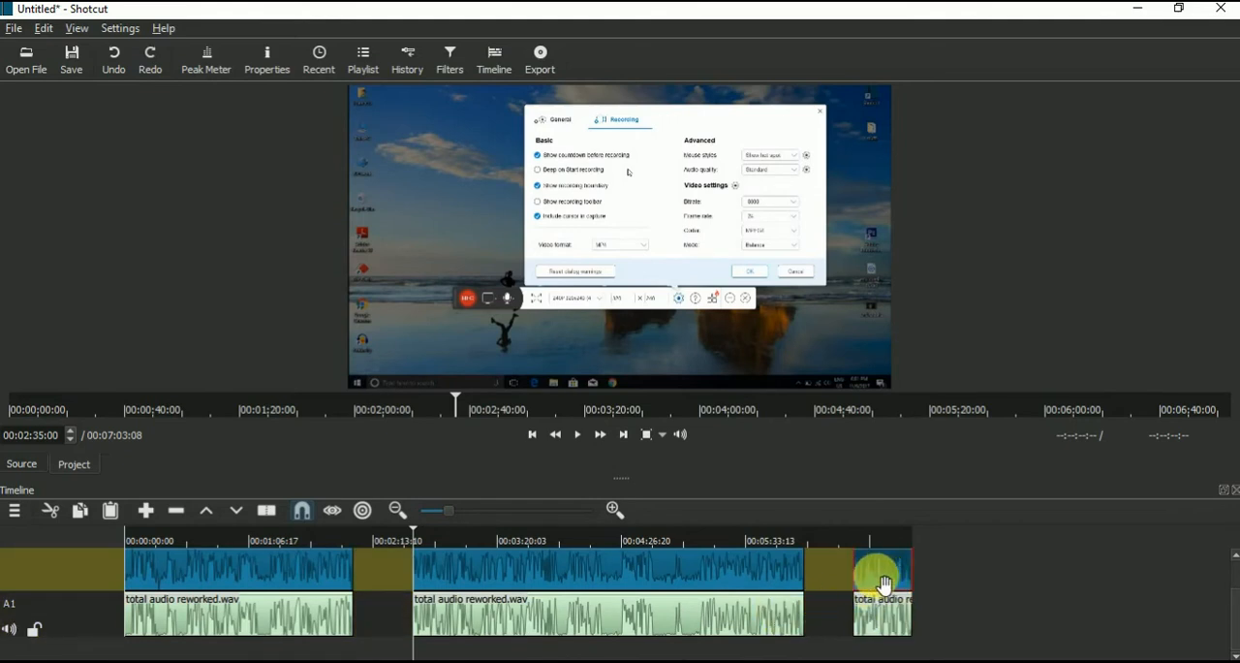
{"action": "left_click_drag", "start_coordinate": [754, 580], "coordinate": [802, 574]}
{"action": "left_click_drag", "start_coordinate": [752, 614], "coordinate": [810, 620]}
Step: Move the middle segment back in front of the long segment on both tracks and remove the gaps after the first segment
{"action": "left_click_drag", "start_coordinate": [900, 578], "coordinate": [436, 591]}
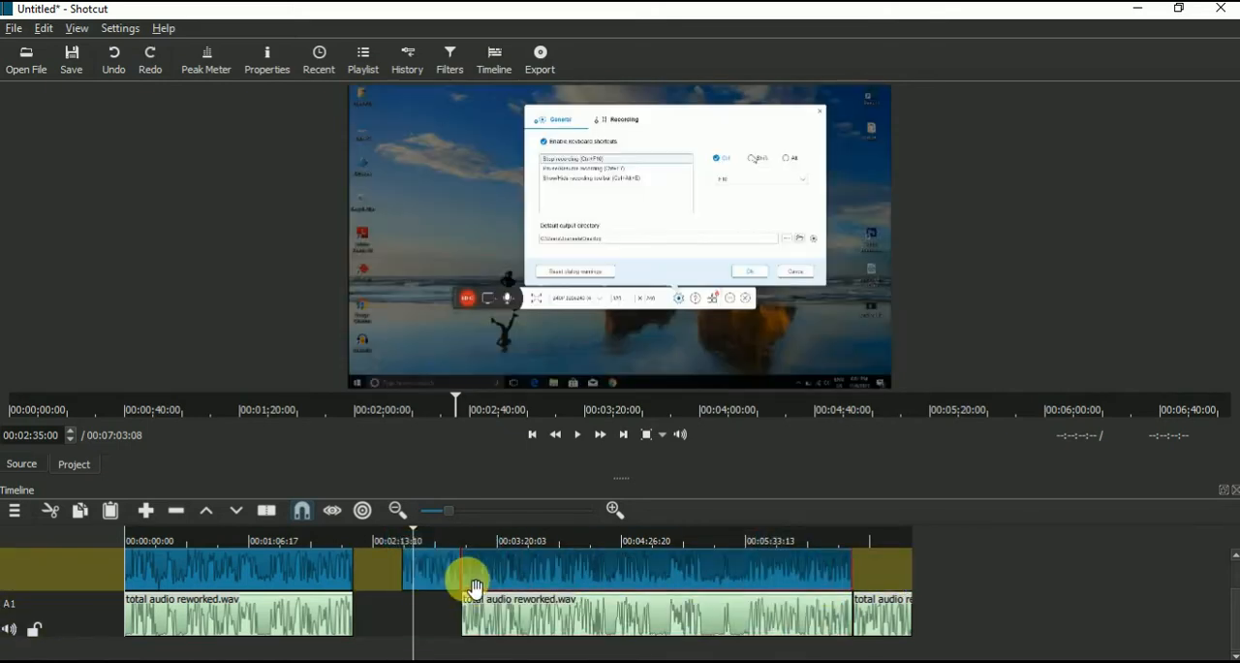
{"action": "left_click_drag", "start_coordinate": [880, 612], "coordinate": [419, 627]}
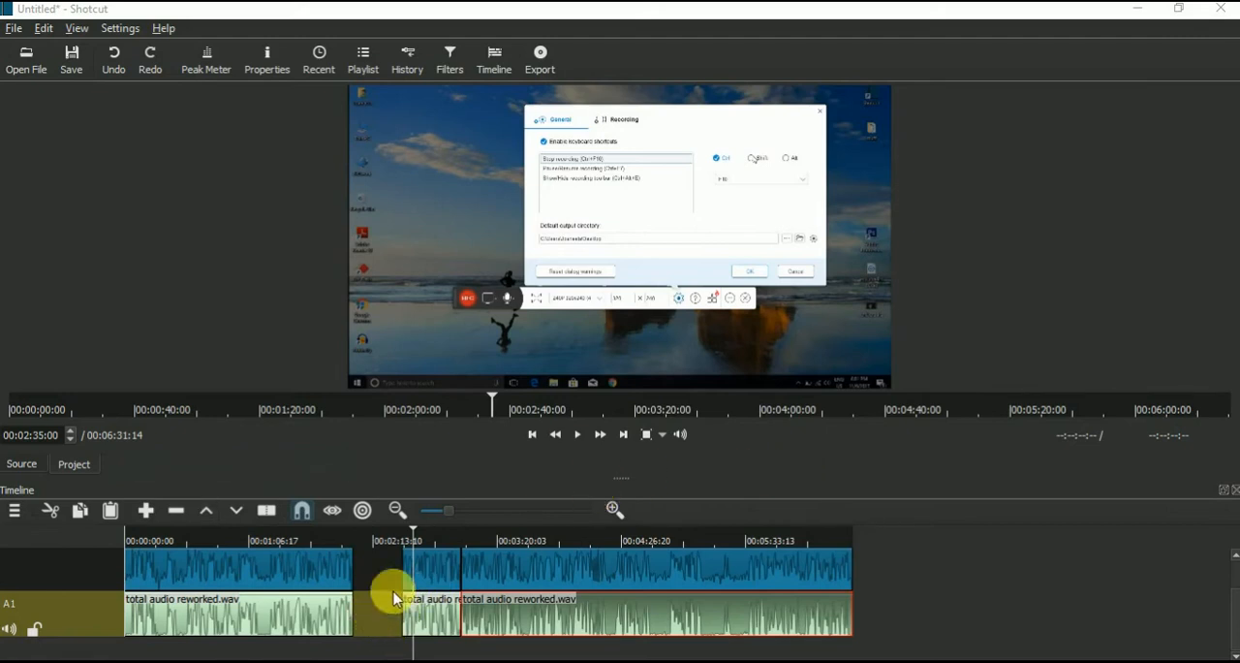
{"action": "left_click_drag", "start_coordinate": [380, 538], "coordinate": [379, 539]}
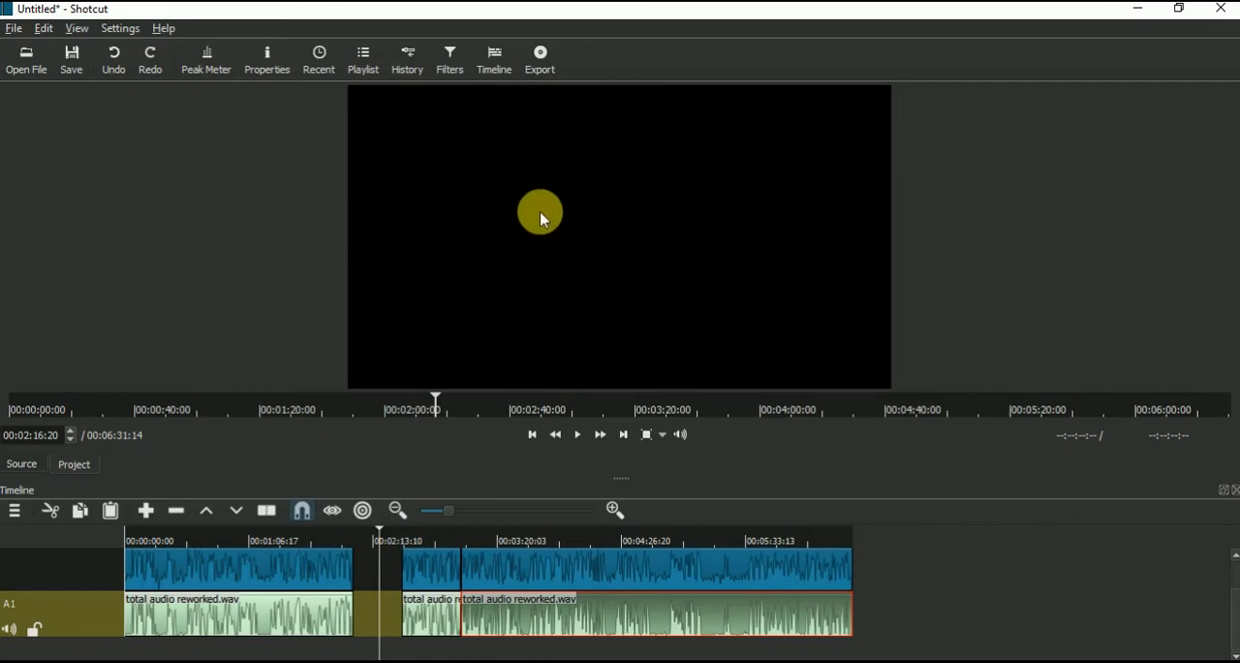
{"action": "left_click", "coordinate": [379, 609]}
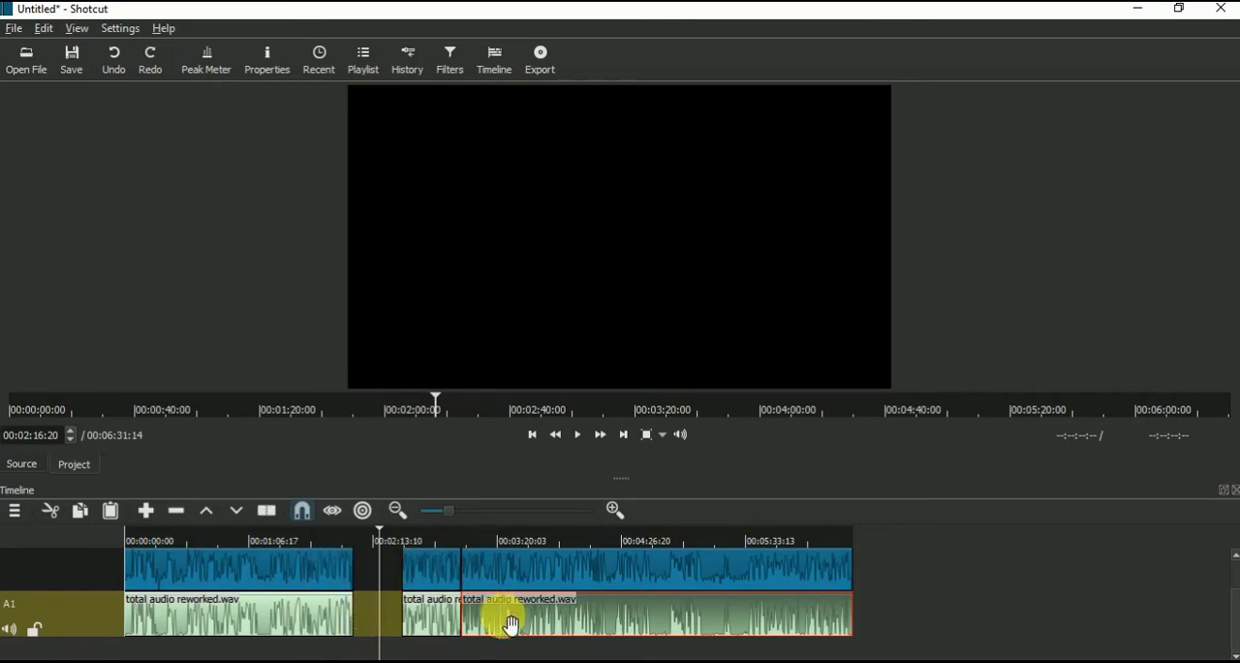
{"action": "left_click", "coordinate": [324, 621]}
{"action": "right_click", "coordinate": [370, 621]}
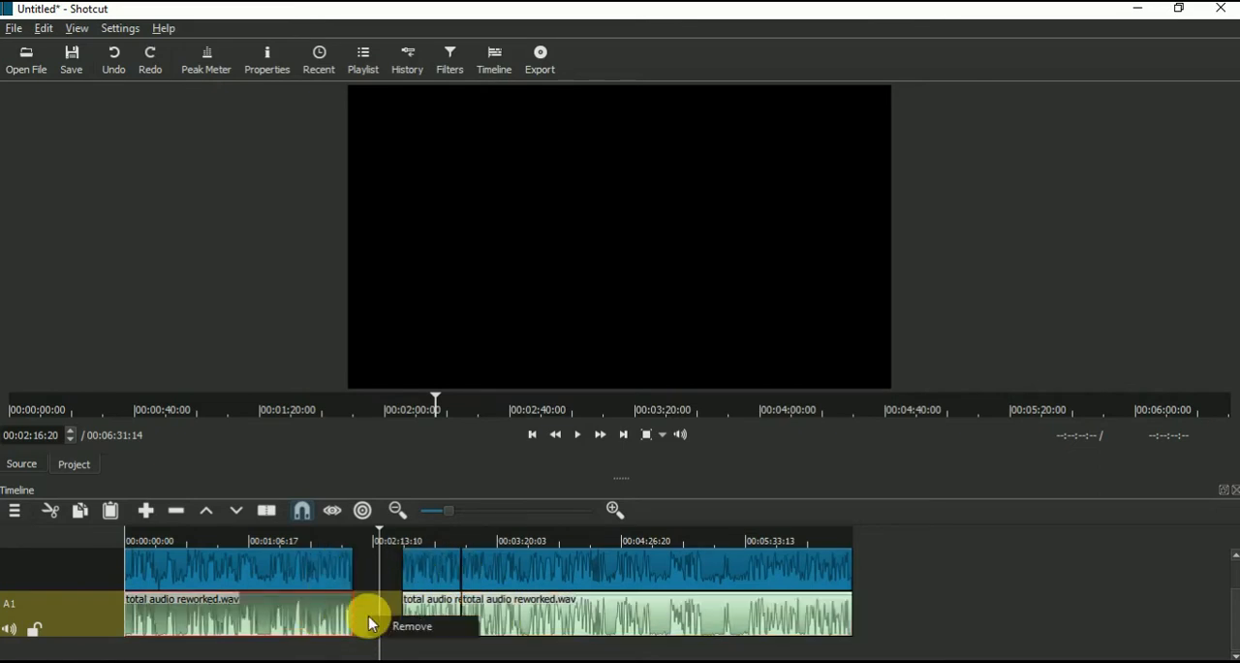
{"action": "left_click", "coordinate": [393, 624]}
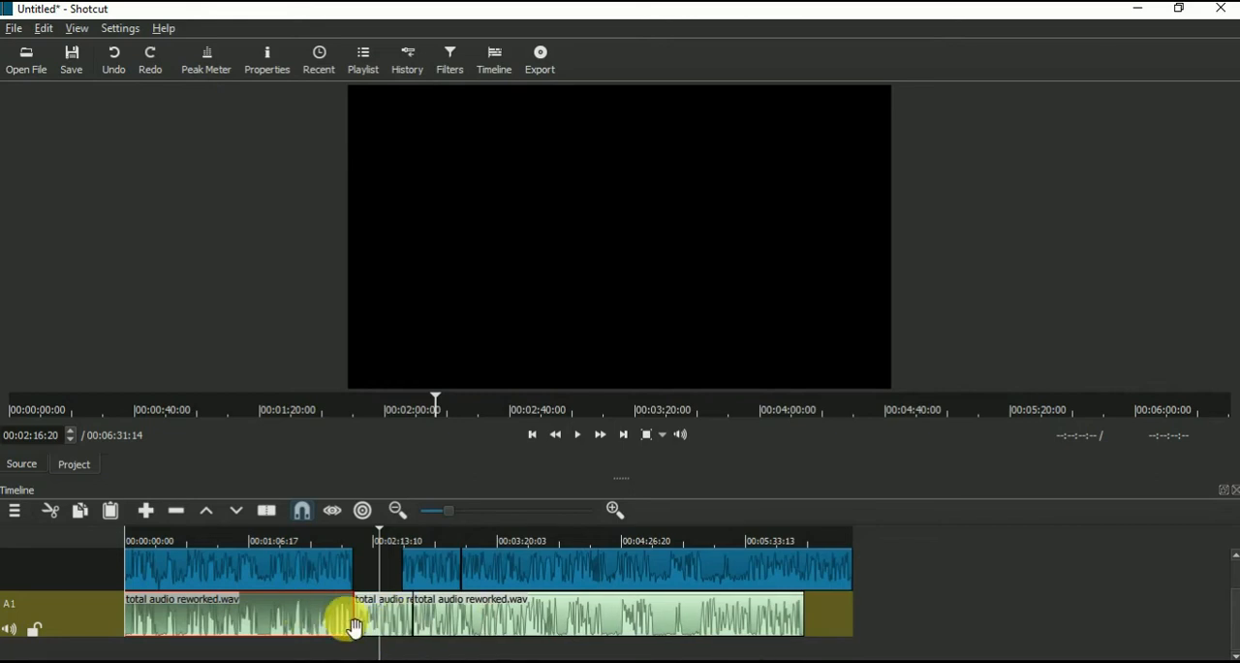
{"action": "left_click", "coordinate": [329, 579]}
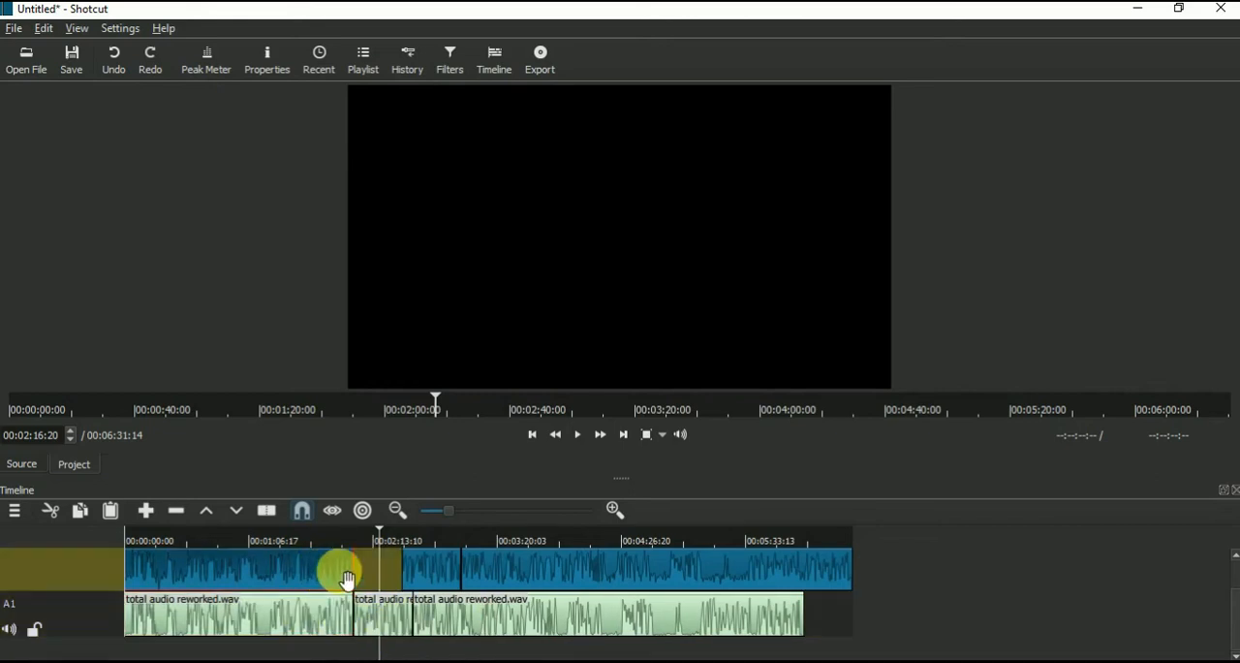
{"action": "right_click", "coordinate": [374, 570]}
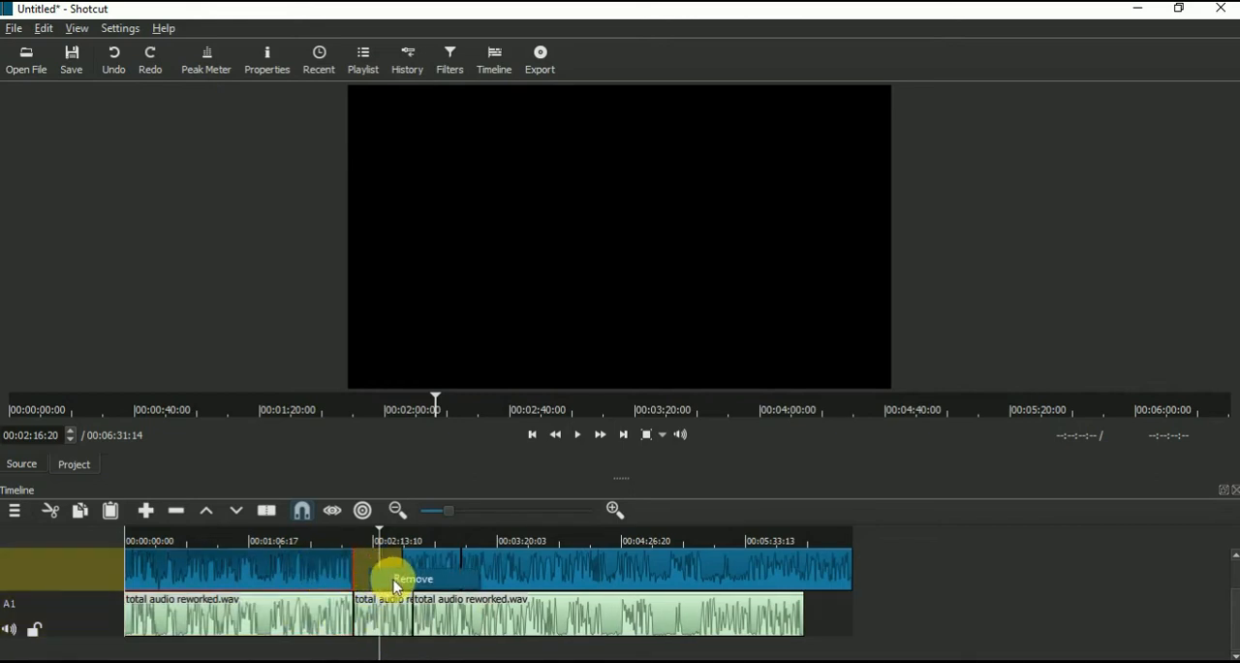
{"action": "left_click", "coordinate": [397, 581]}
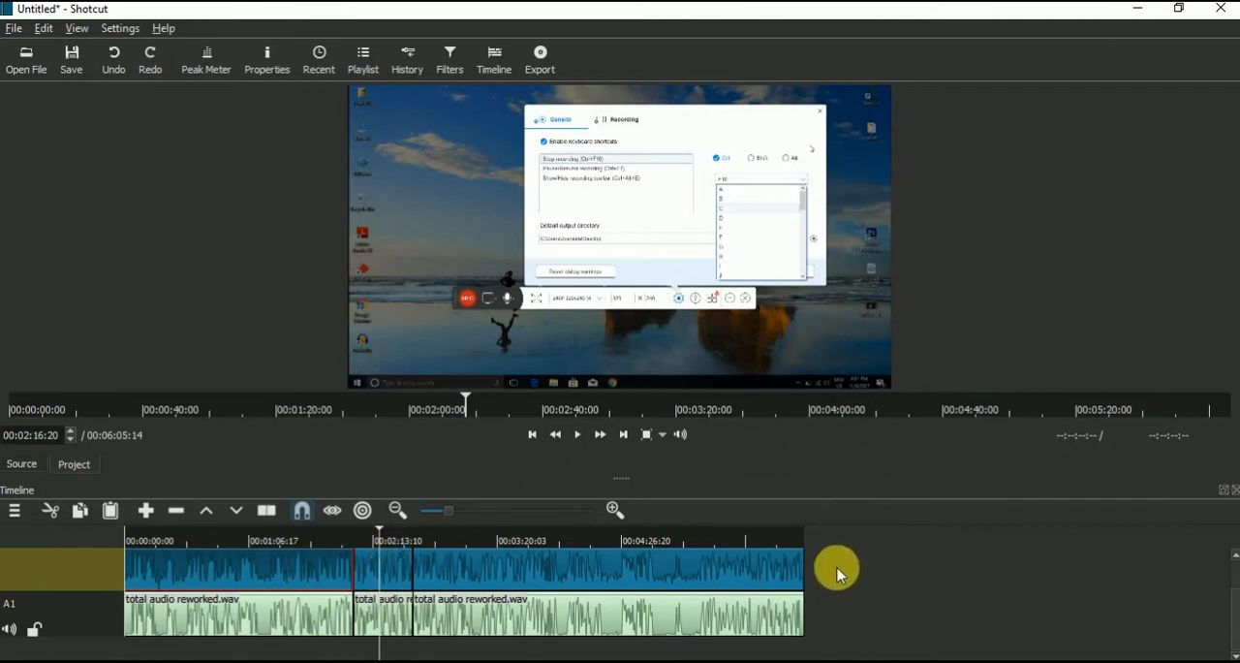
Step: Copy the middle video segment and paste it at the end of the video track
{"action": "right_click", "coordinate": [397, 573]}
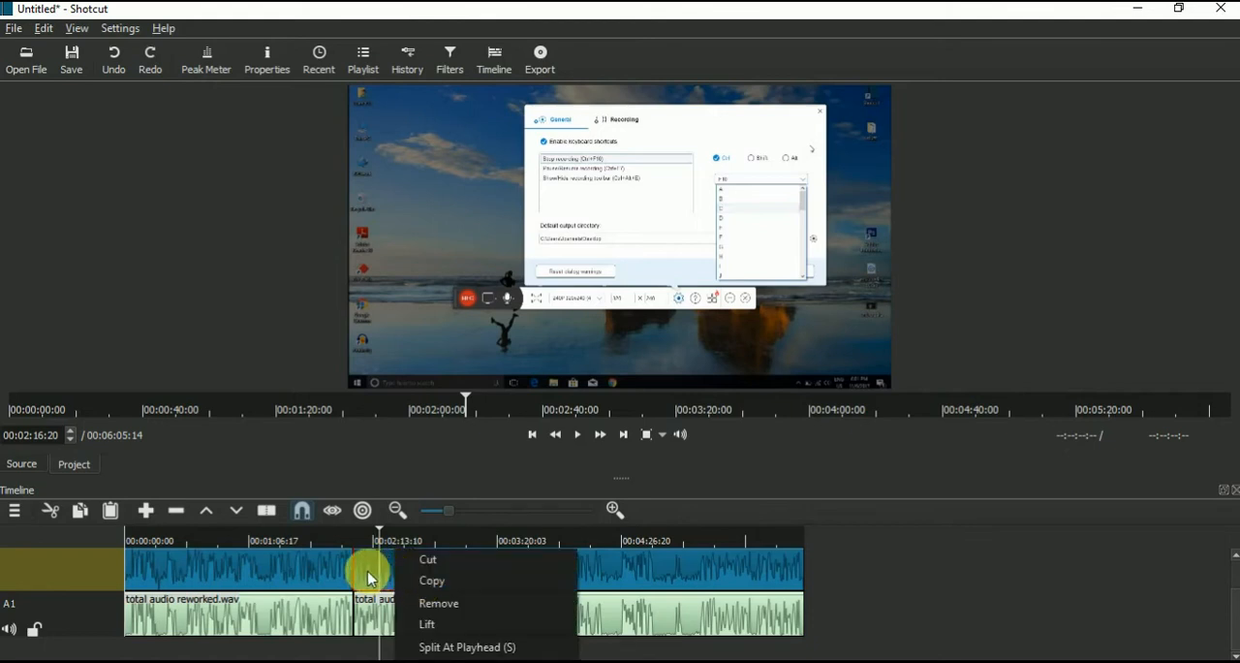
{"action": "left_click", "coordinate": [368, 578]}
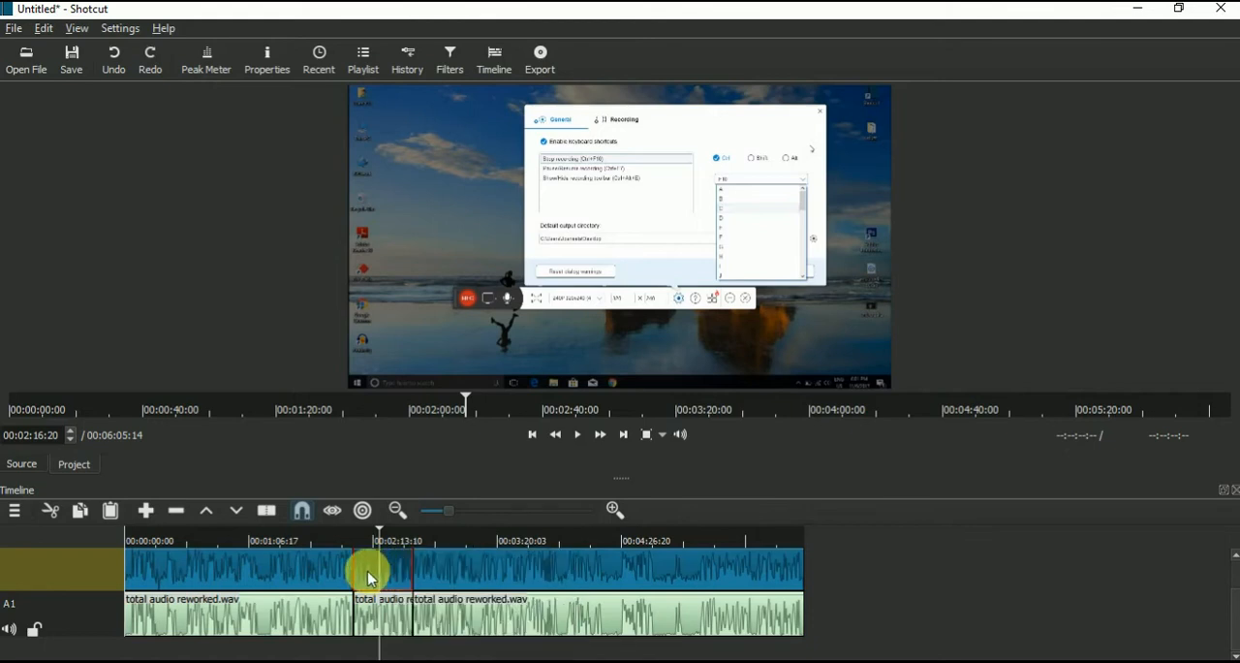
{"action": "left_click", "coordinate": [83, 516]}
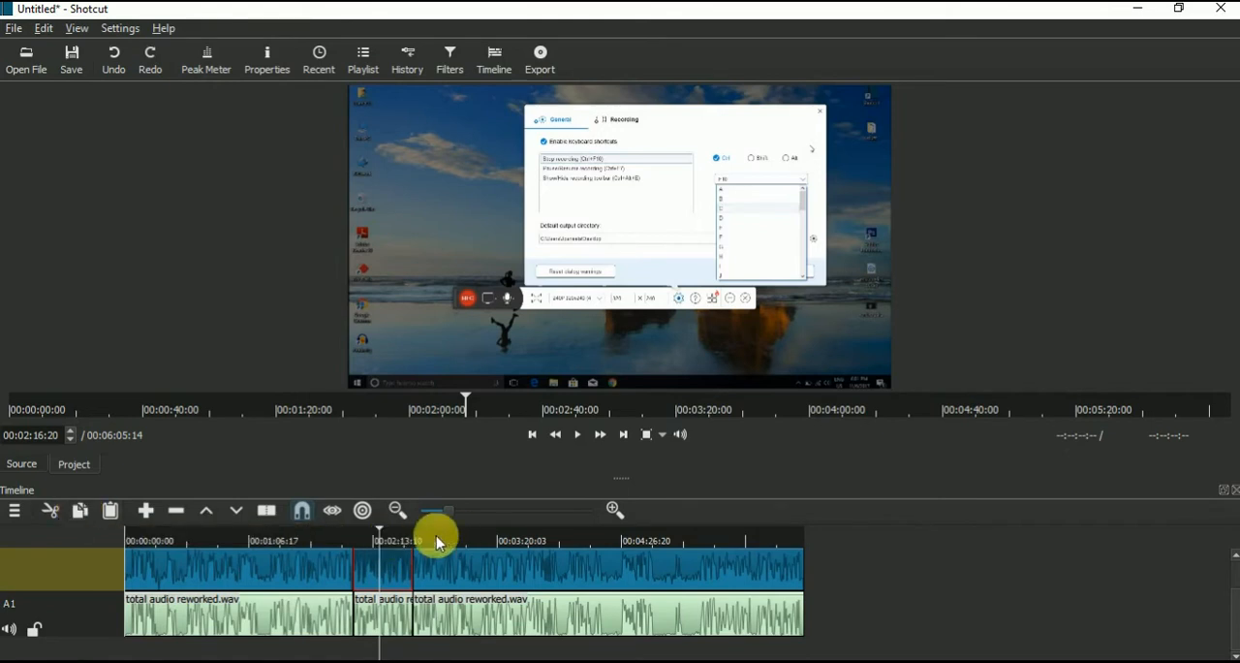
{"action": "left_click", "coordinate": [806, 541]}
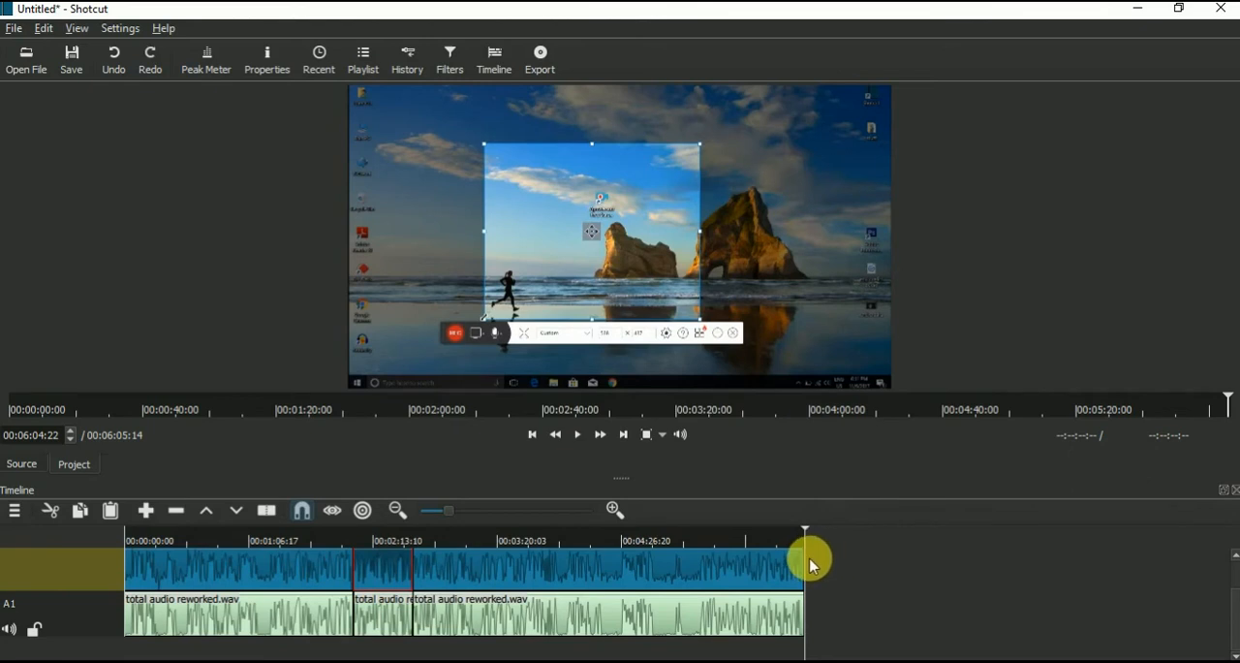
{"action": "right_click", "coordinate": [812, 563]}
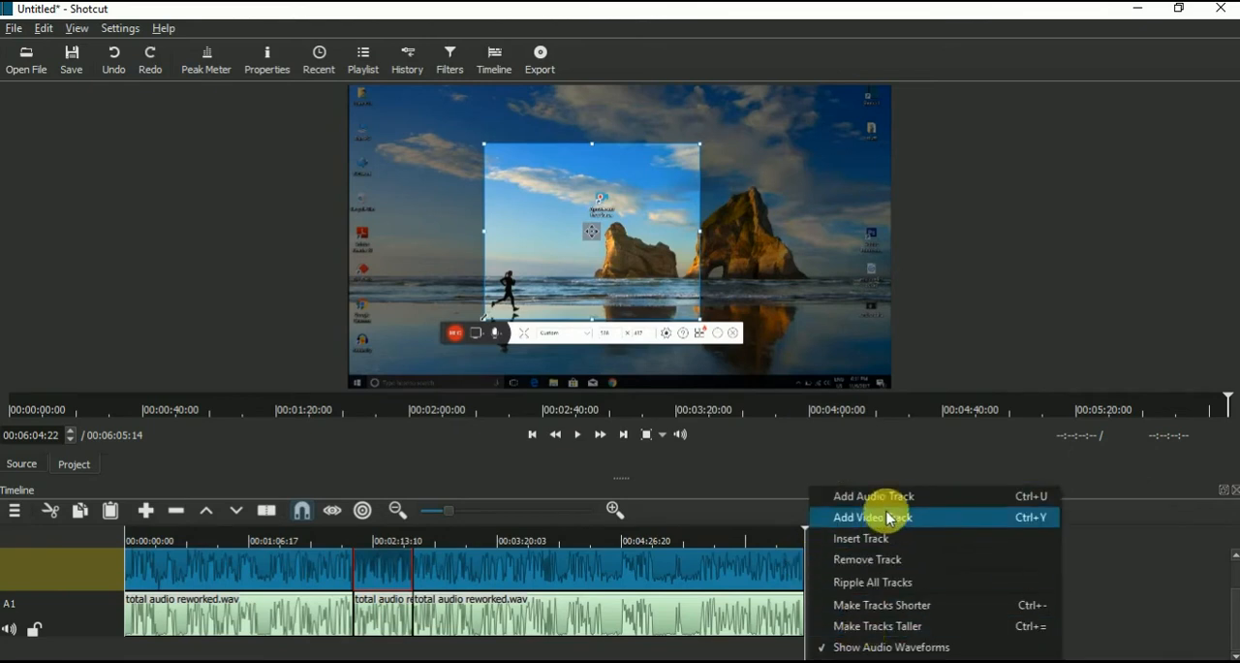
{"action": "left_click", "coordinate": [1091, 575]}
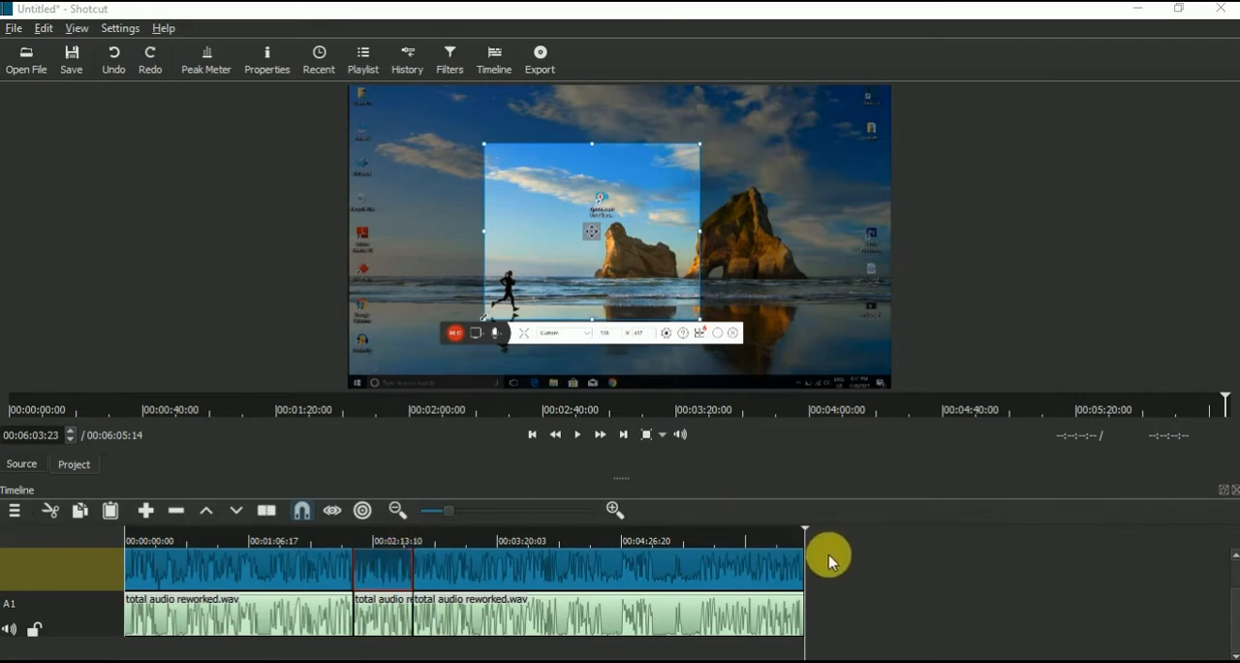
{"action": "left_click_drag", "start_coordinate": [795, 537], "coordinate": [840, 539]}
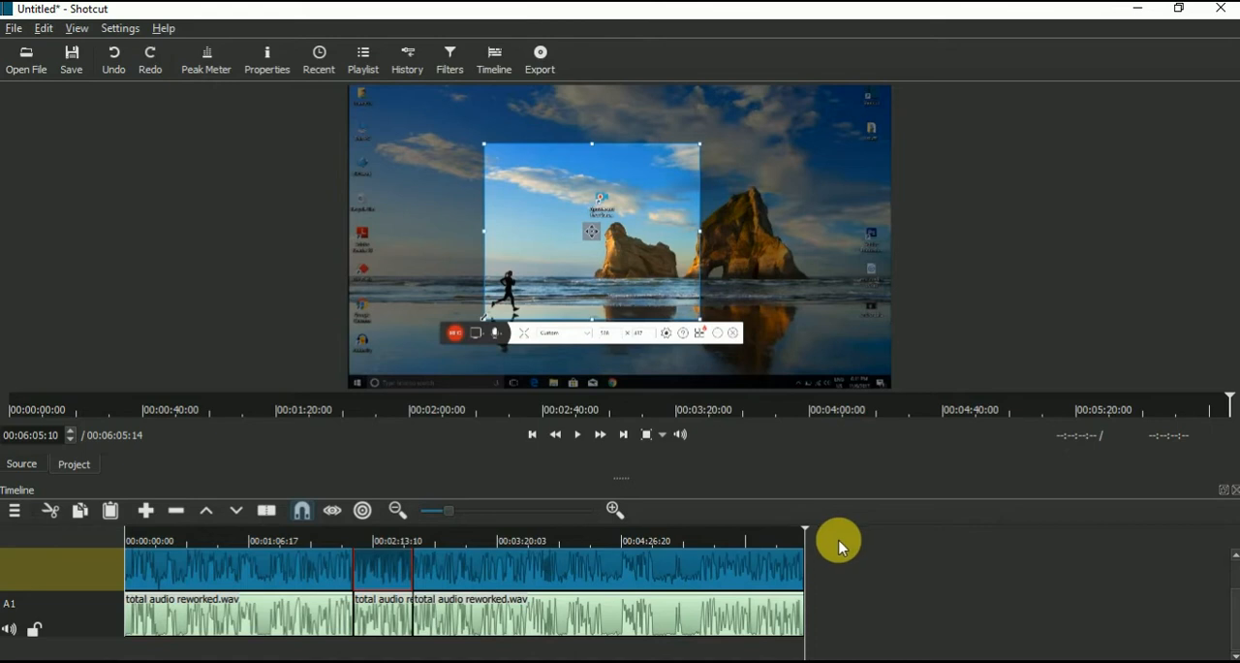
{"action": "left_click", "coordinate": [109, 511]}
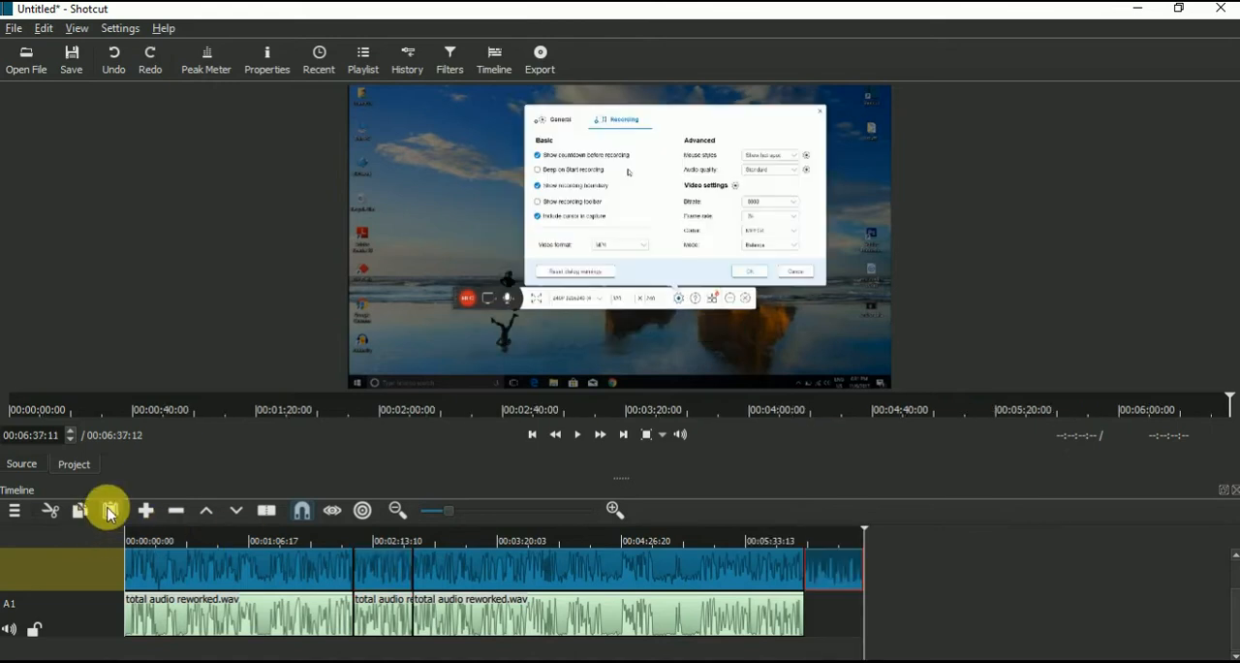
Step: Shorten the pasted video segment by cutting off its tail at 00:06:28:23
{"action": "left_click", "coordinate": [398, 580]}
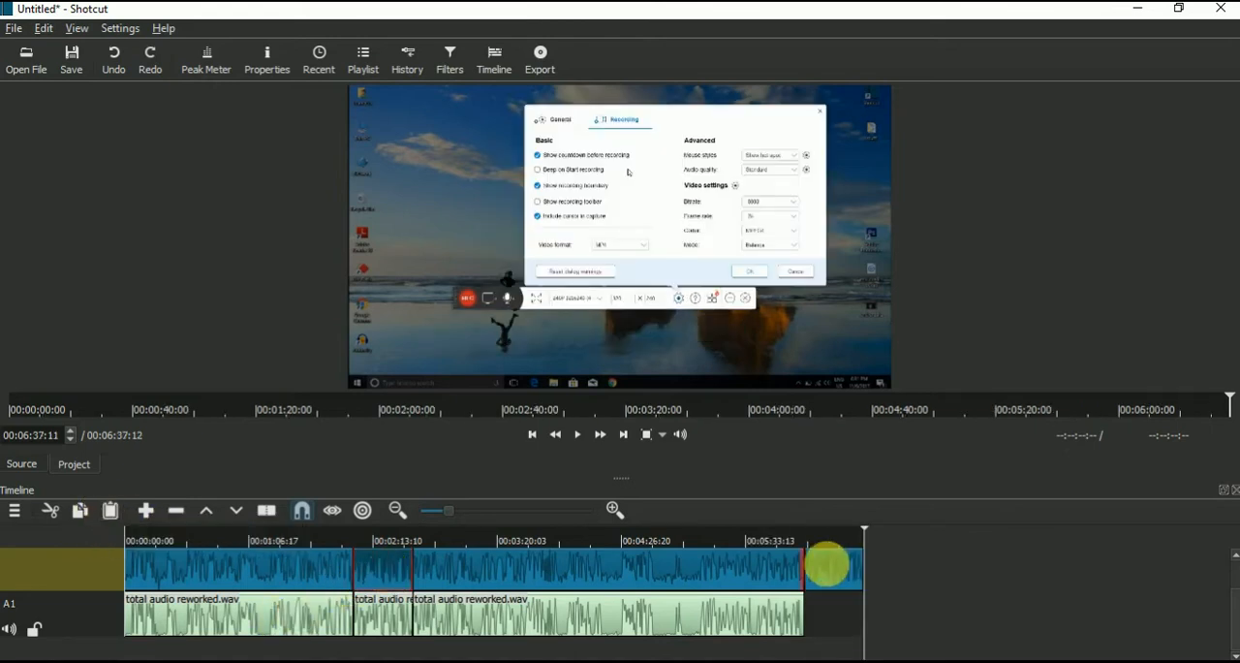
{"action": "left_click", "coordinate": [847, 581]}
{"action": "left_click", "coordinate": [389, 578]}
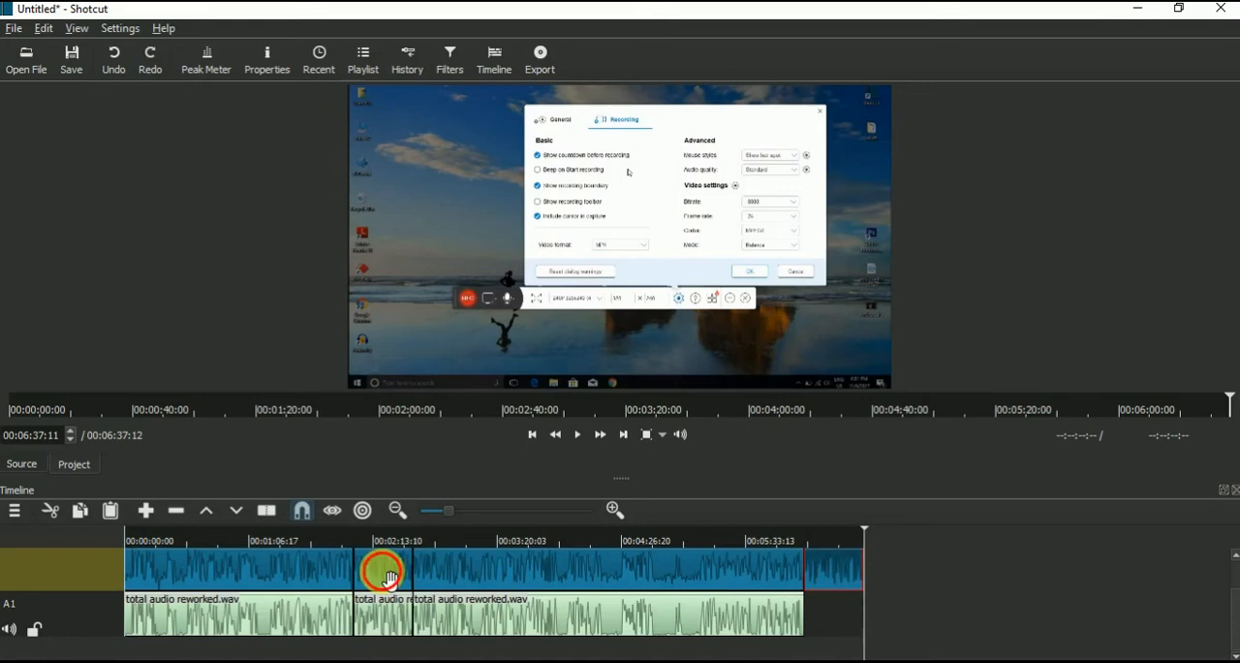
{"action": "left_click", "coordinate": [853, 584]}
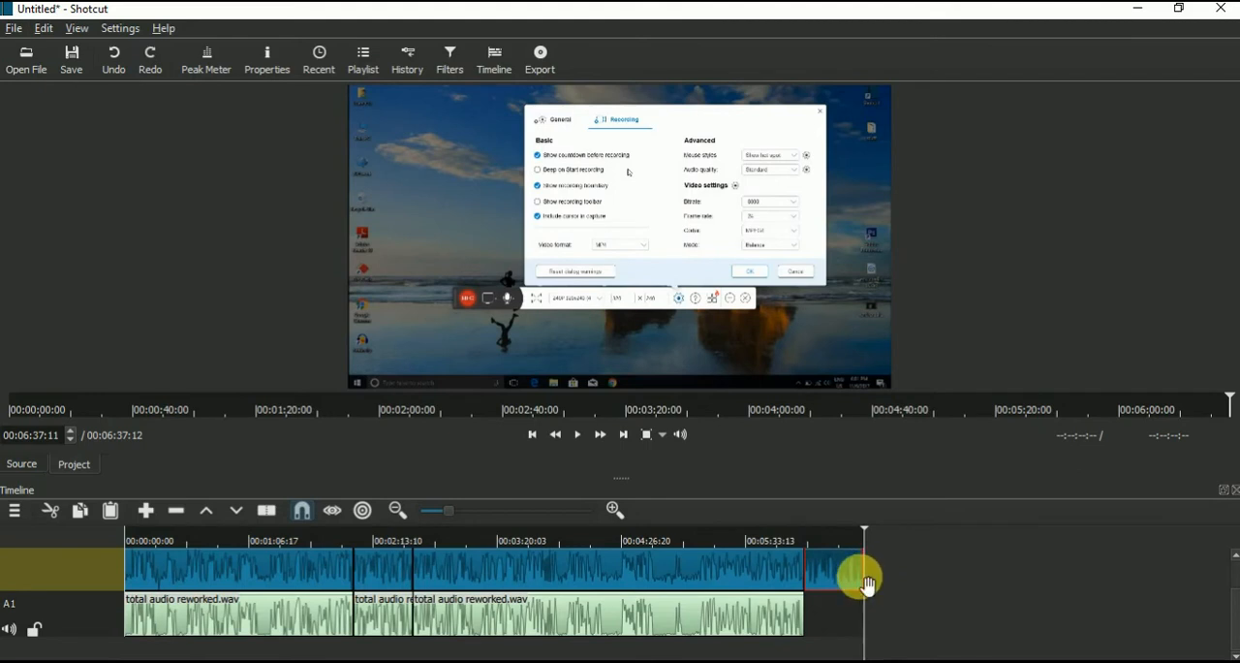
{"action": "left_click", "coordinate": [848, 544]}
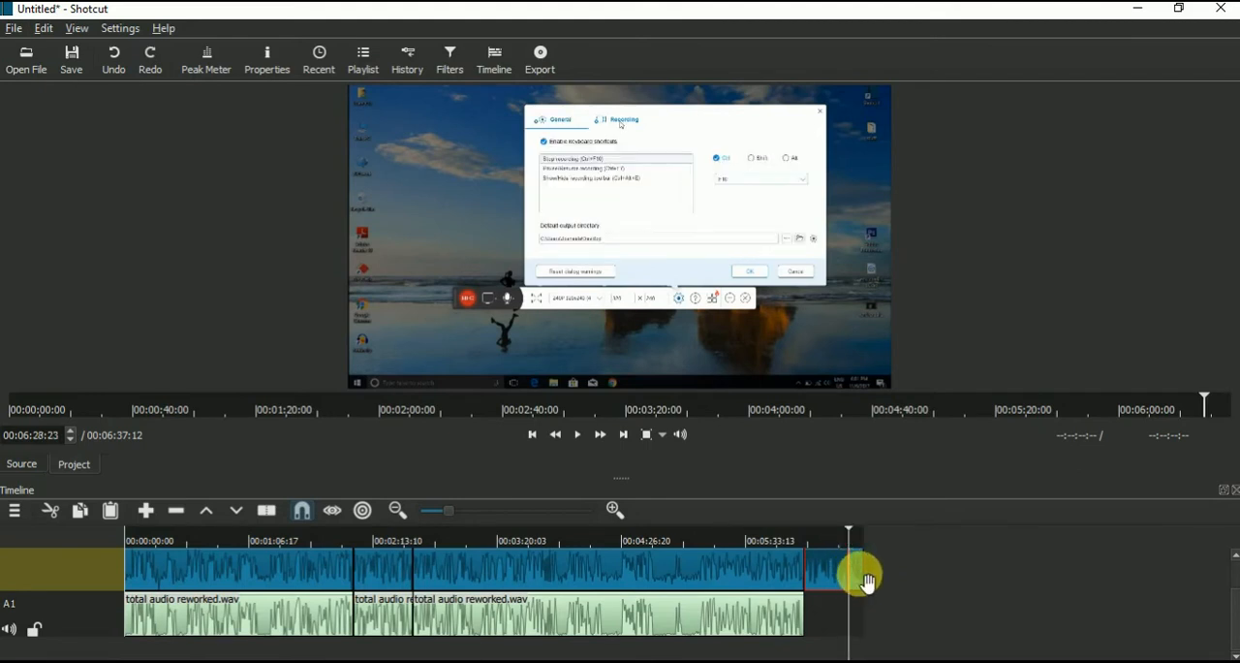
{"action": "right_click", "coordinate": [865, 579]}
{"action": "left_click", "coordinate": [880, 624]}
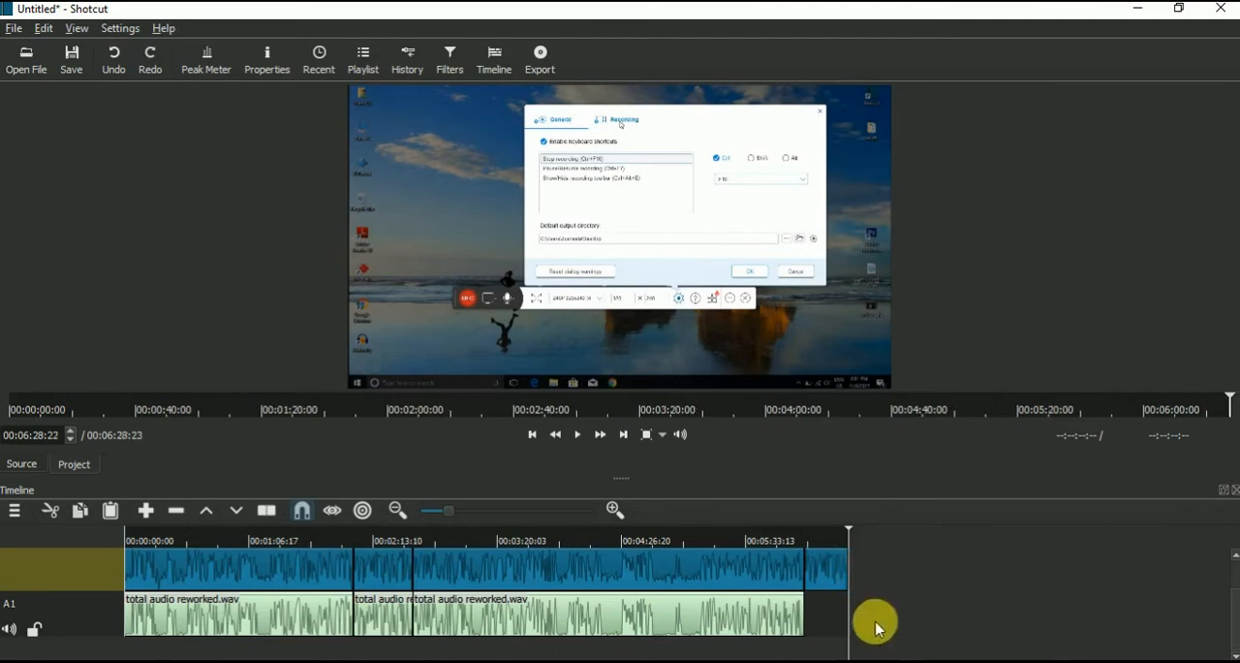
Step: Move the middle audio segment to the end of track A1 and, with scrubbing turned on, trim its end flush with the video
{"action": "left_click_drag", "start_coordinate": [397, 625], "coordinate": [869, 616]}
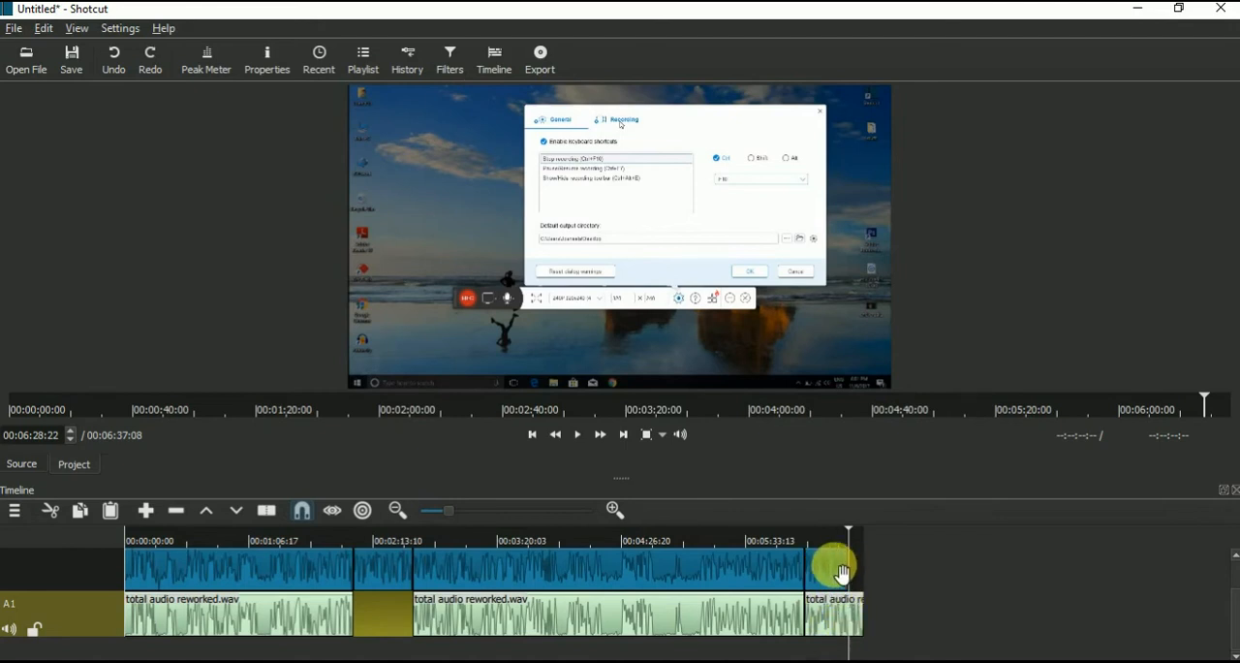
{"action": "left_click", "coordinate": [700, 540]}
{"action": "left_click", "coordinate": [332, 512]}
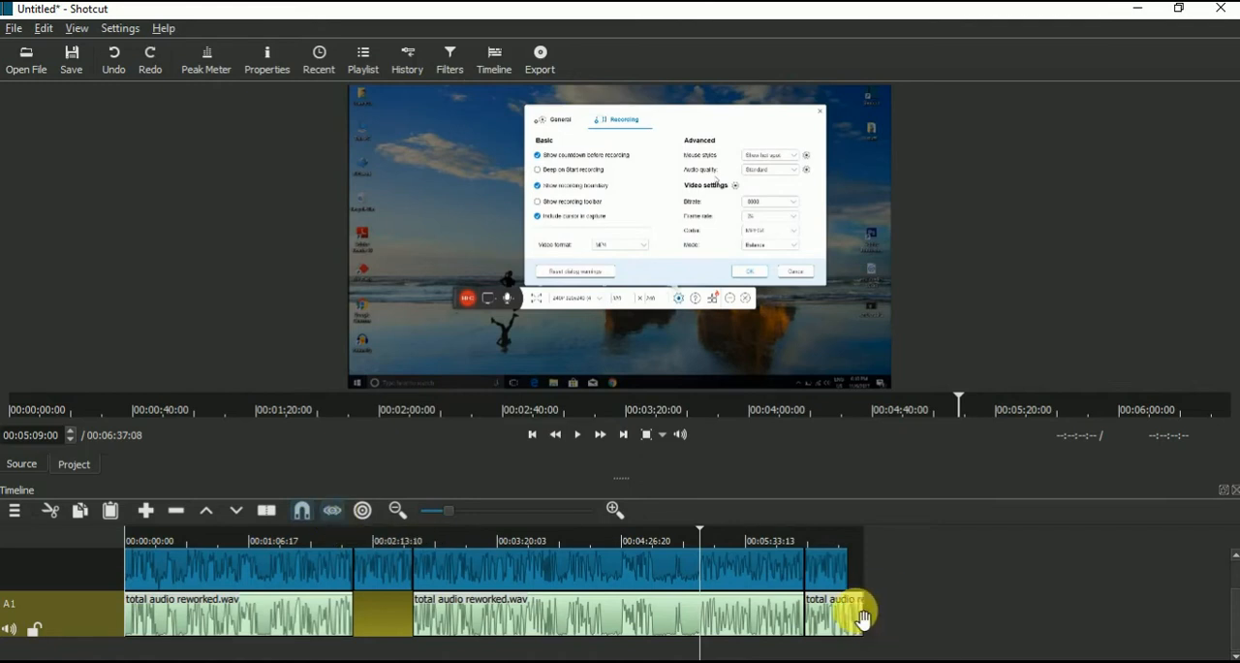
{"action": "left_click_drag", "start_coordinate": [857, 610], "coordinate": [846, 614]}
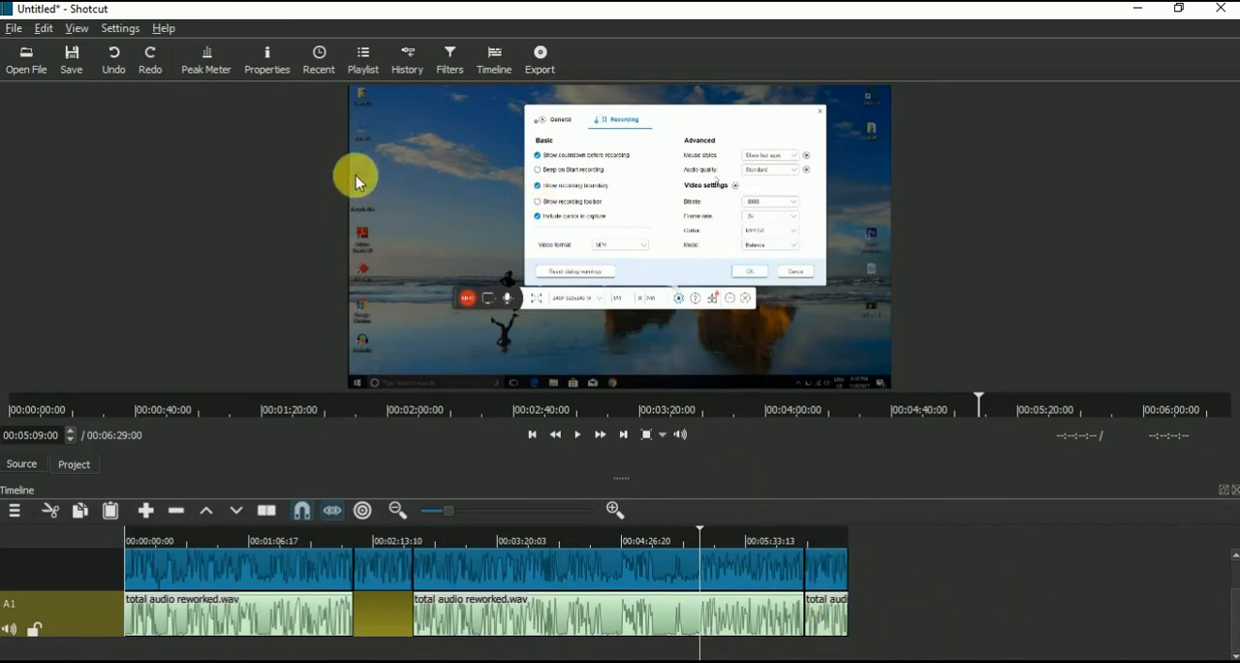
Step: Show the filters of the first segment on the video track
{"action": "left_click", "coordinate": [452, 68]}
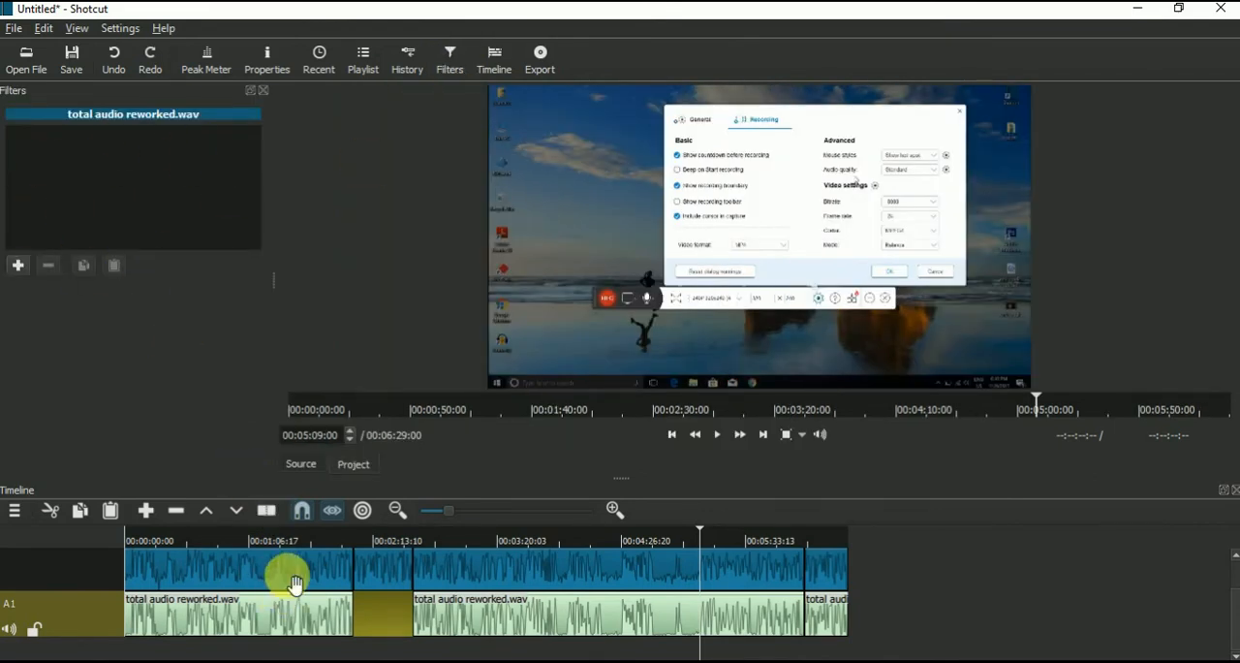
{"action": "left_click", "coordinate": [288, 616]}
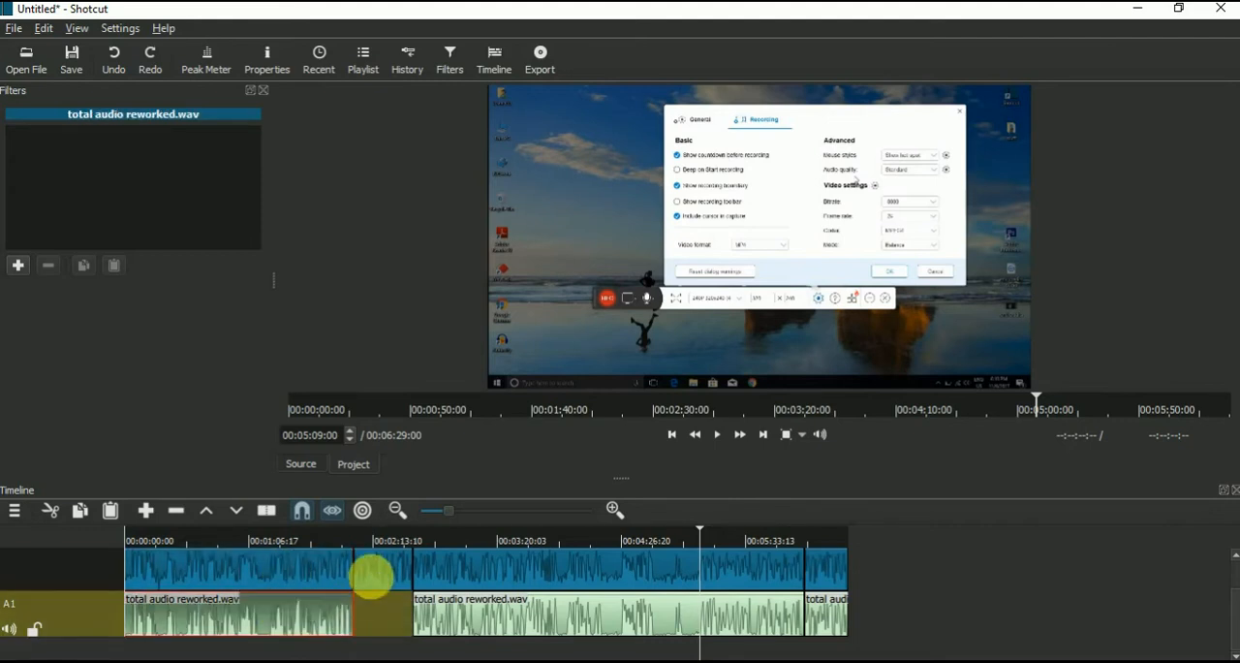
{"action": "left_click", "coordinate": [386, 574]}
{"action": "left_click", "coordinate": [306, 584]}
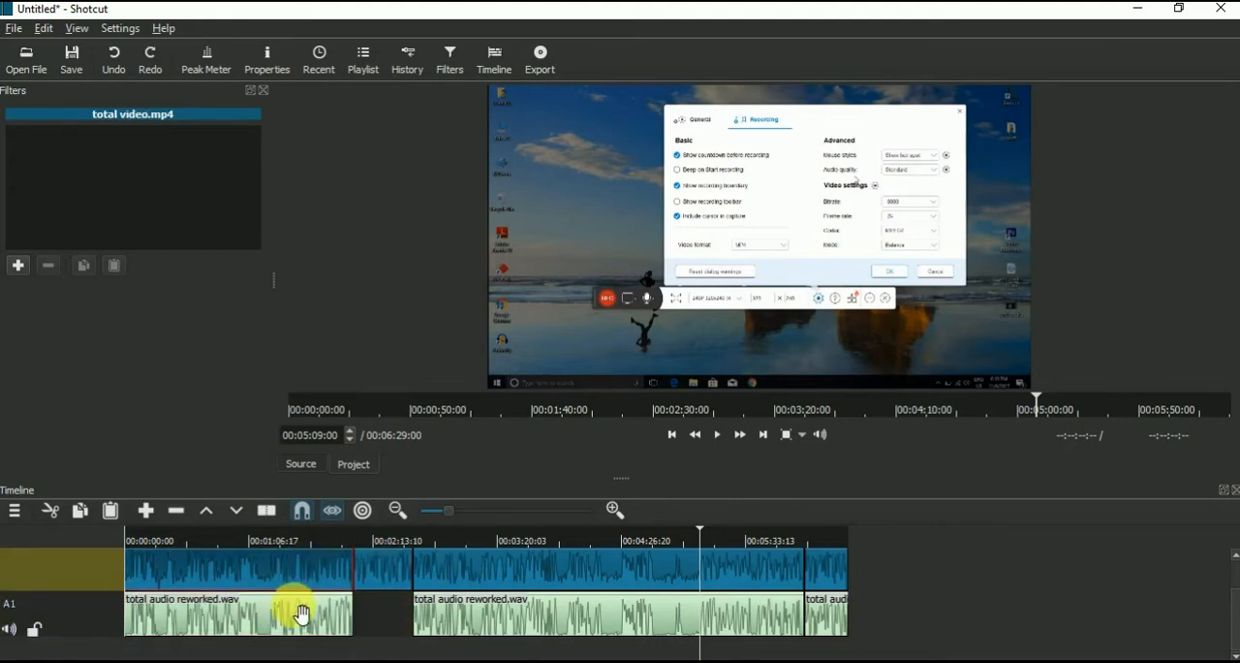
{"action": "left_click", "coordinate": [299, 614]}
{"action": "left_click", "coordinate": [303, 576]}
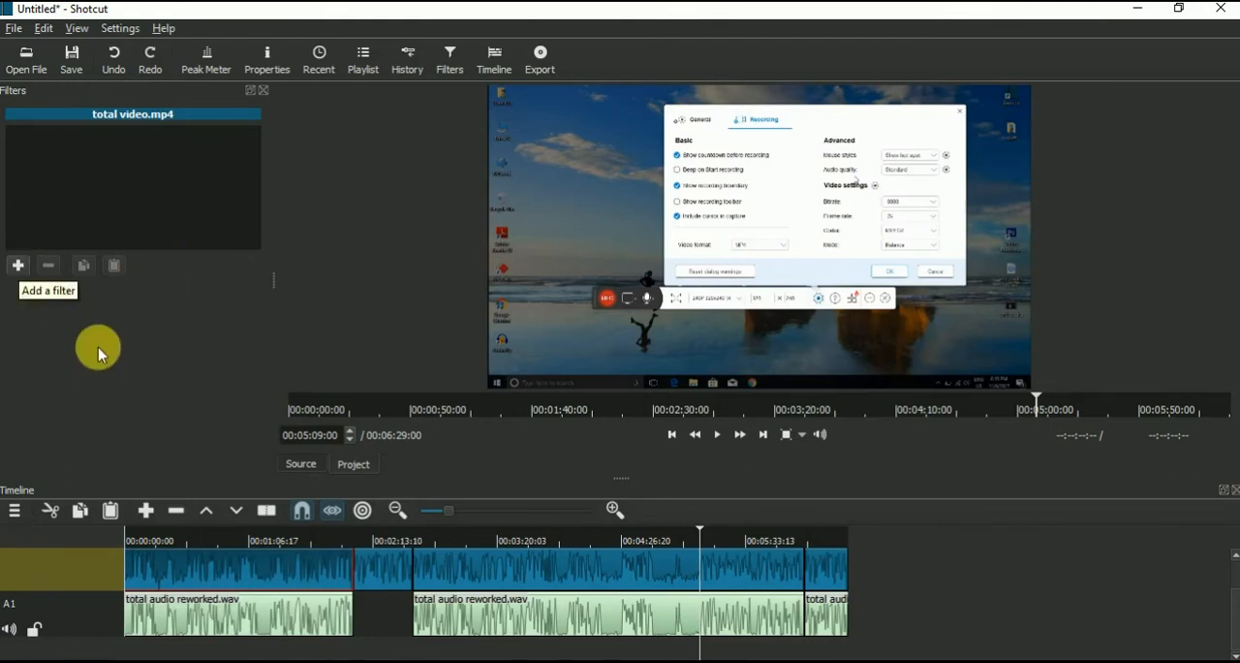
Step: Add a Brightness filter to the first video segment from the video filters and raise it to about 158.8 %
{"action": "left_click", "coordinate": [17, 265]}
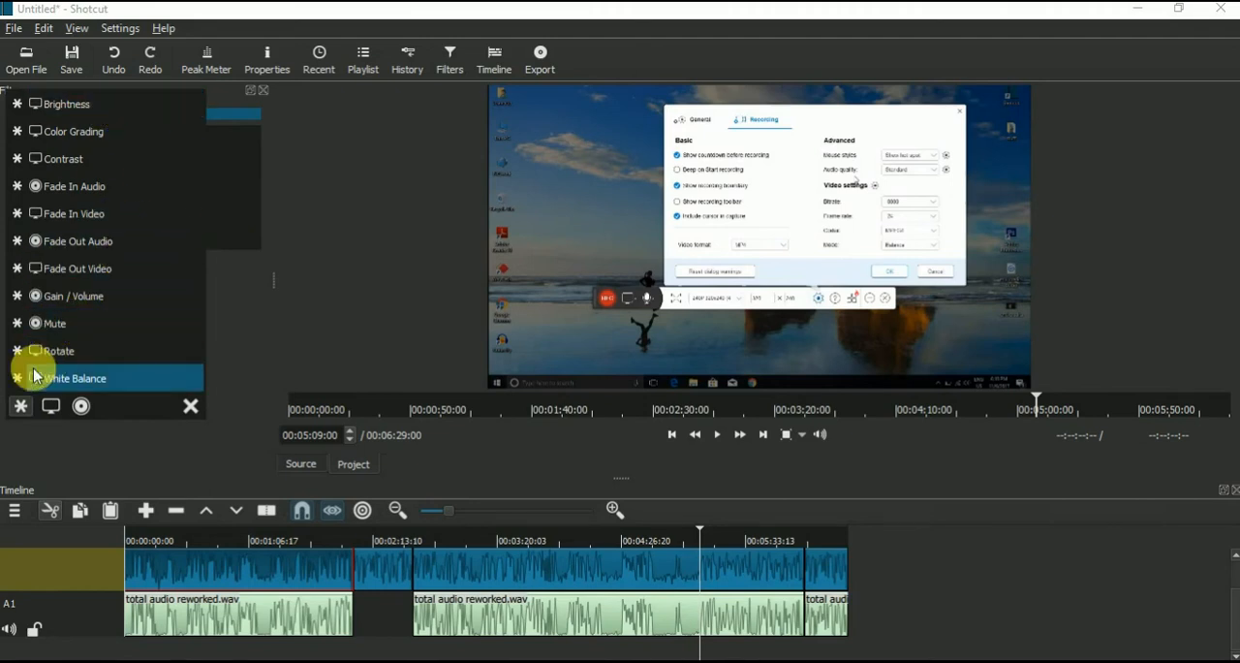
{"action": "left_click", "coordinate": [51, 407]}
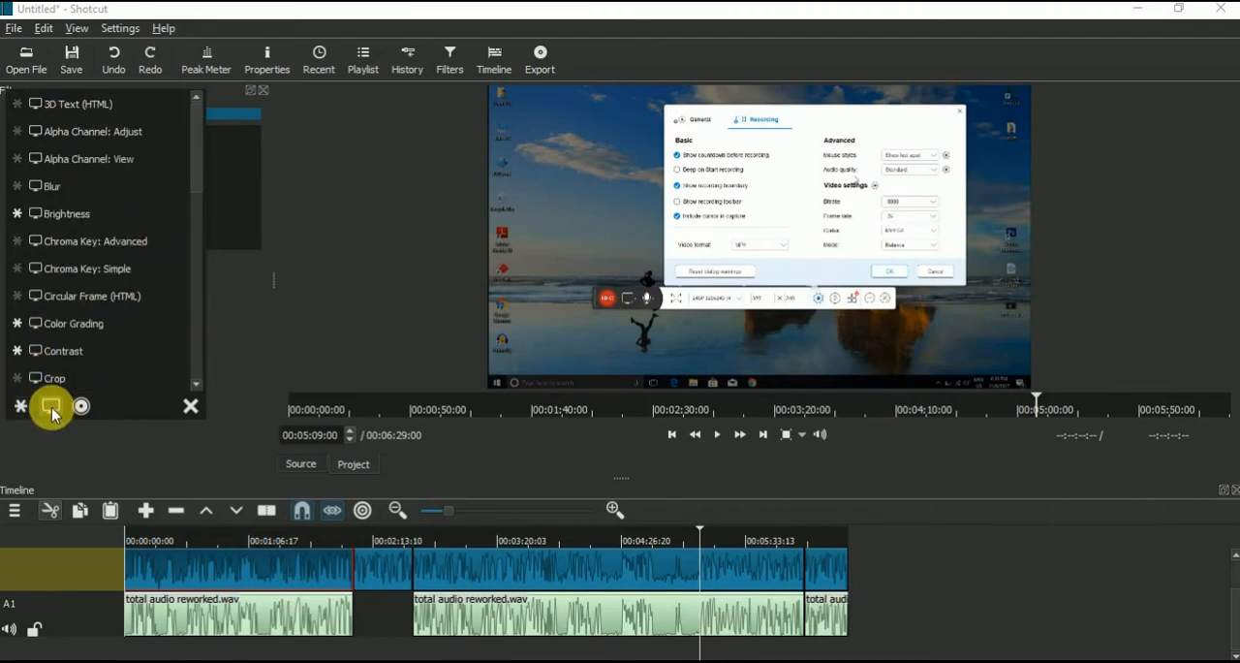
{"action": "left_click", "coordinate": [81, 408]}
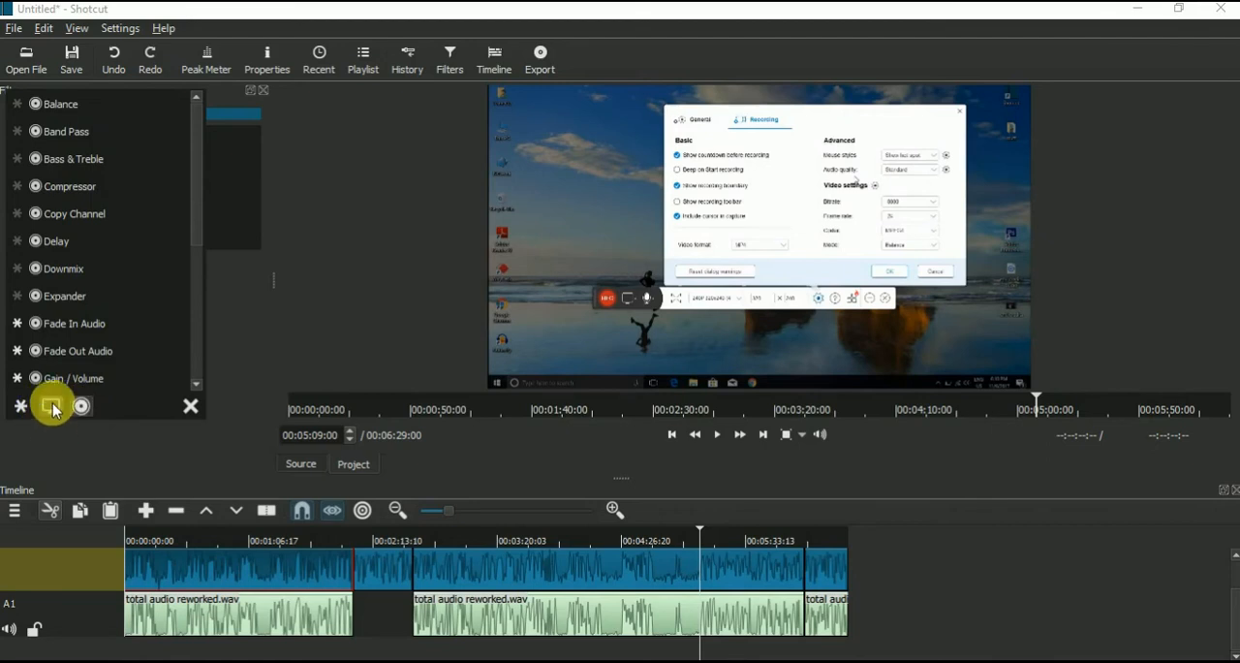
{"action": "left_click", "coordinate": [52, 407]}
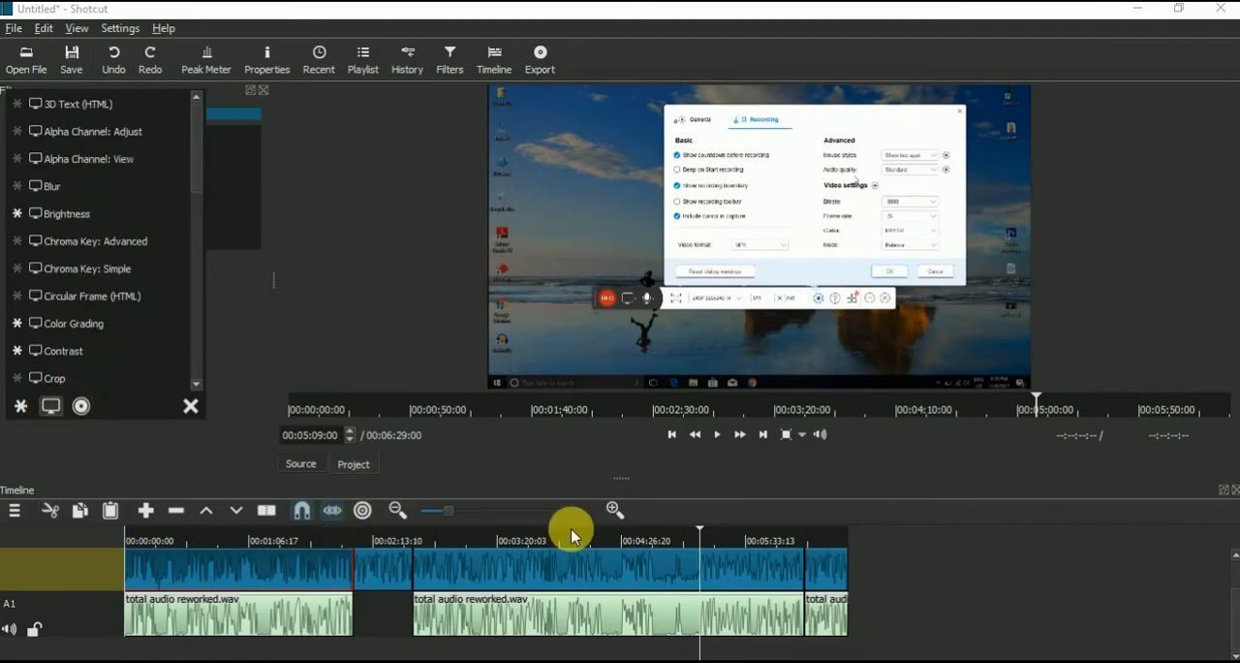
{"action": "left_click", "coordinate": [104, 217]}
{"action": "left_click_drag", "start_coordinate": [98, 293], "coordinate": [125, 294]}
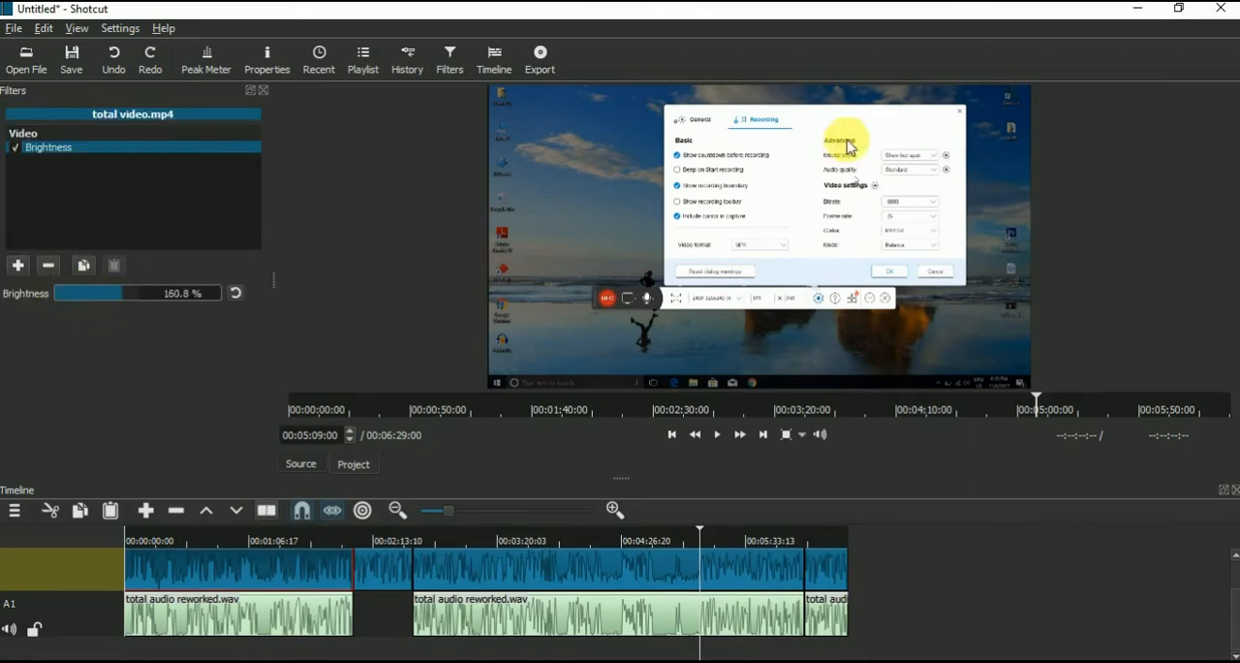
{"action": "left_click", "coordinate": [106, 300]}
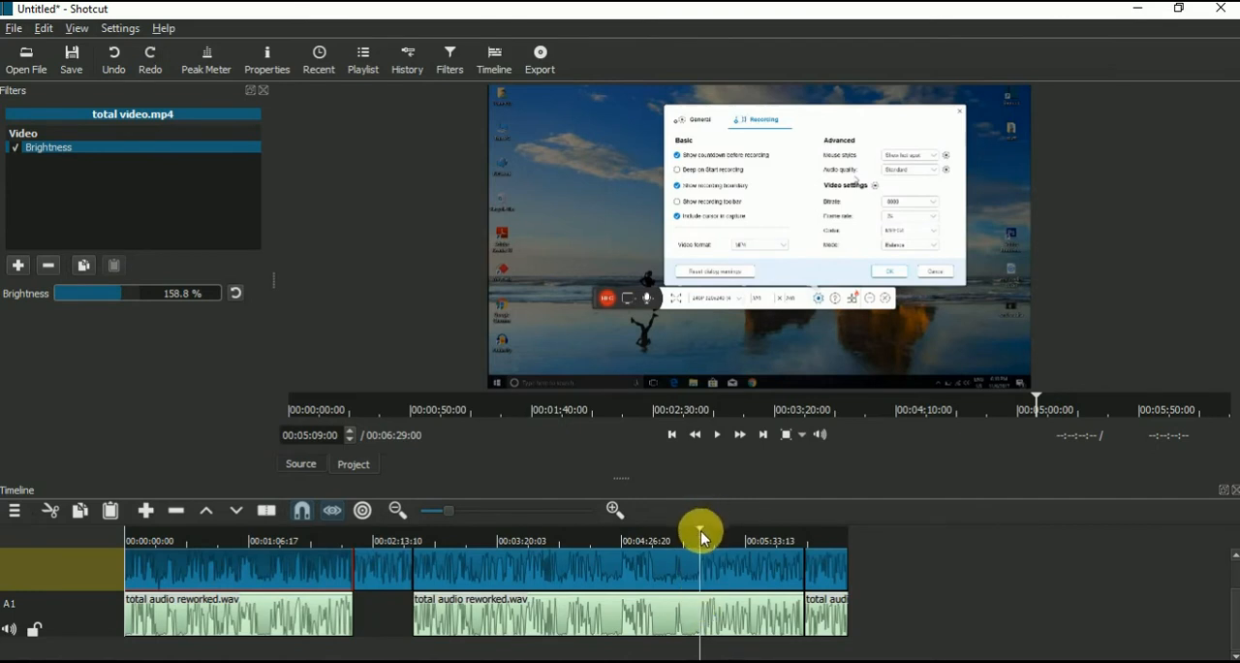
Step: Move the playhead into the first video segment at 00:01:21:10 and adjust its brightness to about 160.8 %
{"action": "left_click_drag", "start_coordinate": [699, 535], "coordinate": [483, 536]}
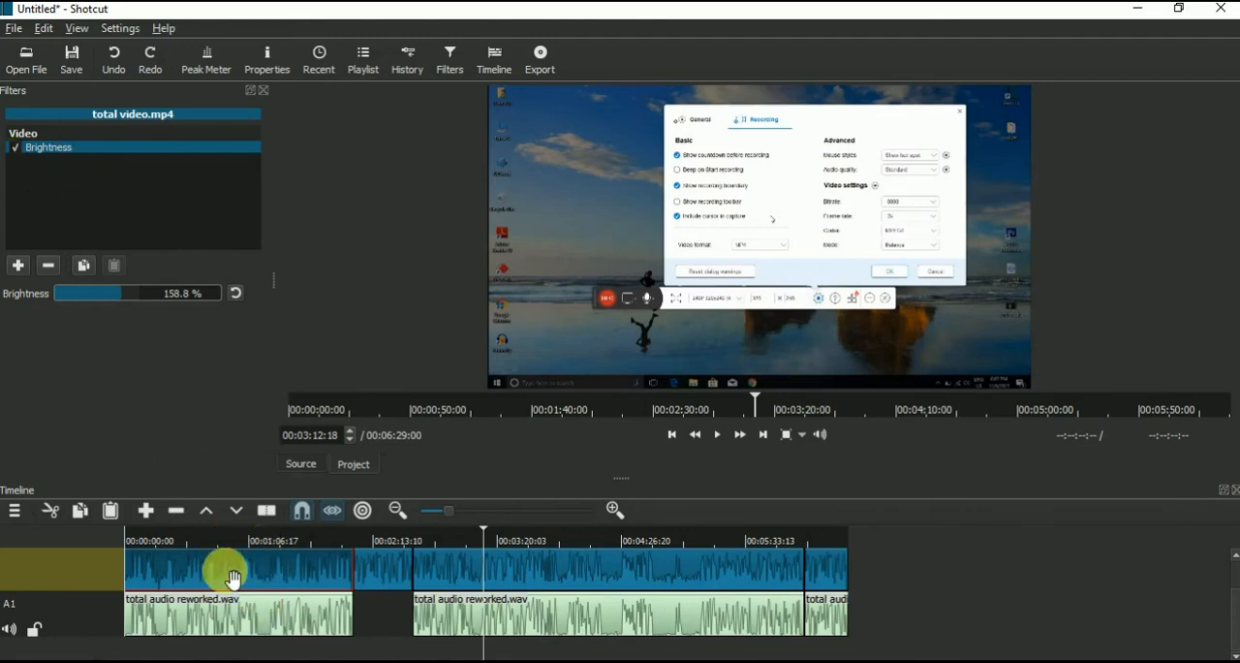
{"action": "left_click", "coordinate": [276, 541]}
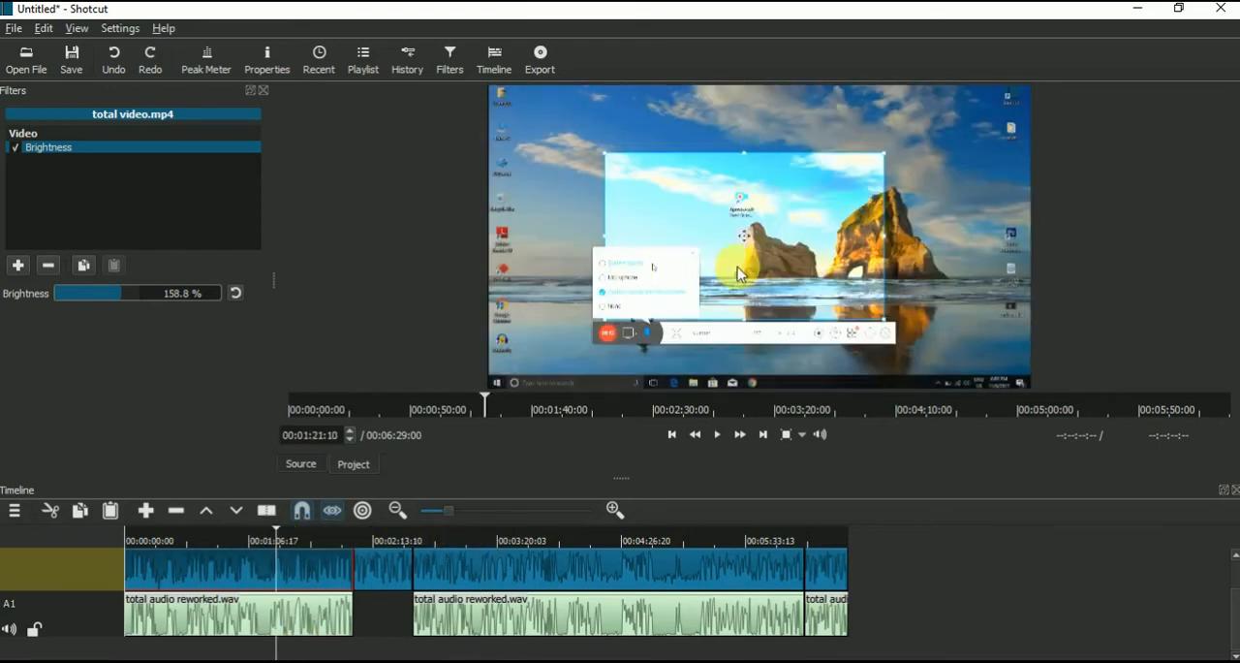
{"action": "left_click_drag", "start_coordinate": [120, 301], "coordinate": [145, 298]}
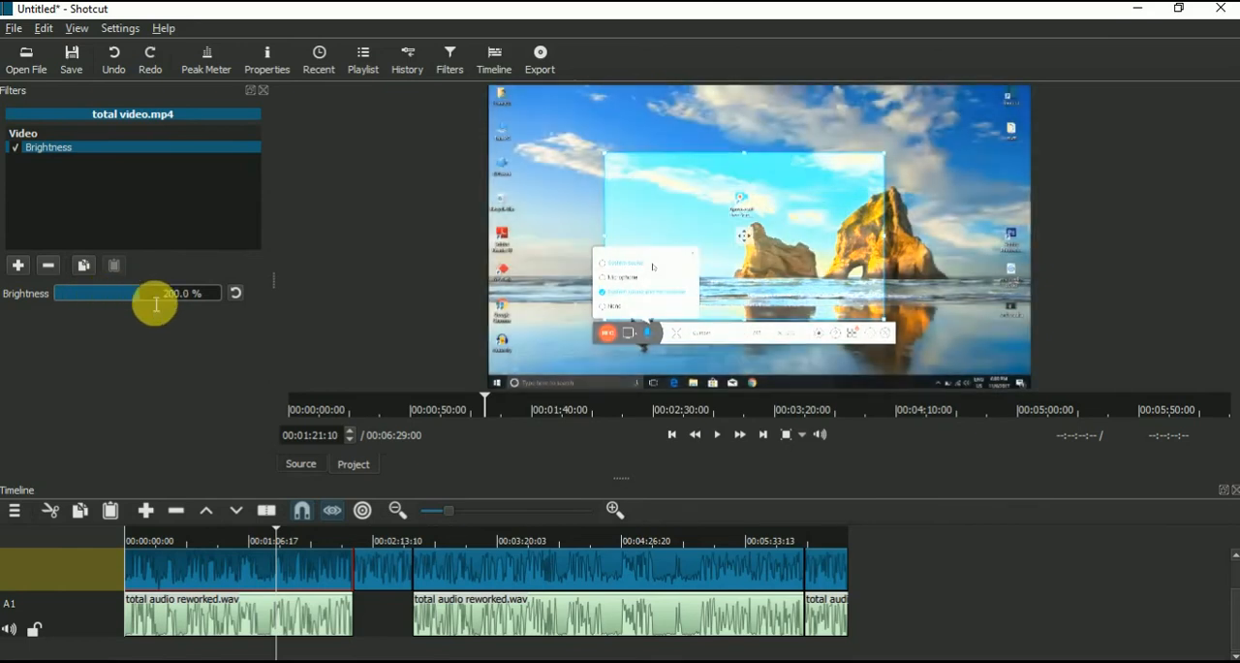
{"action": "left_click_drag", "start_coordinate": [145, 325], "coordinate": [126, 306]}
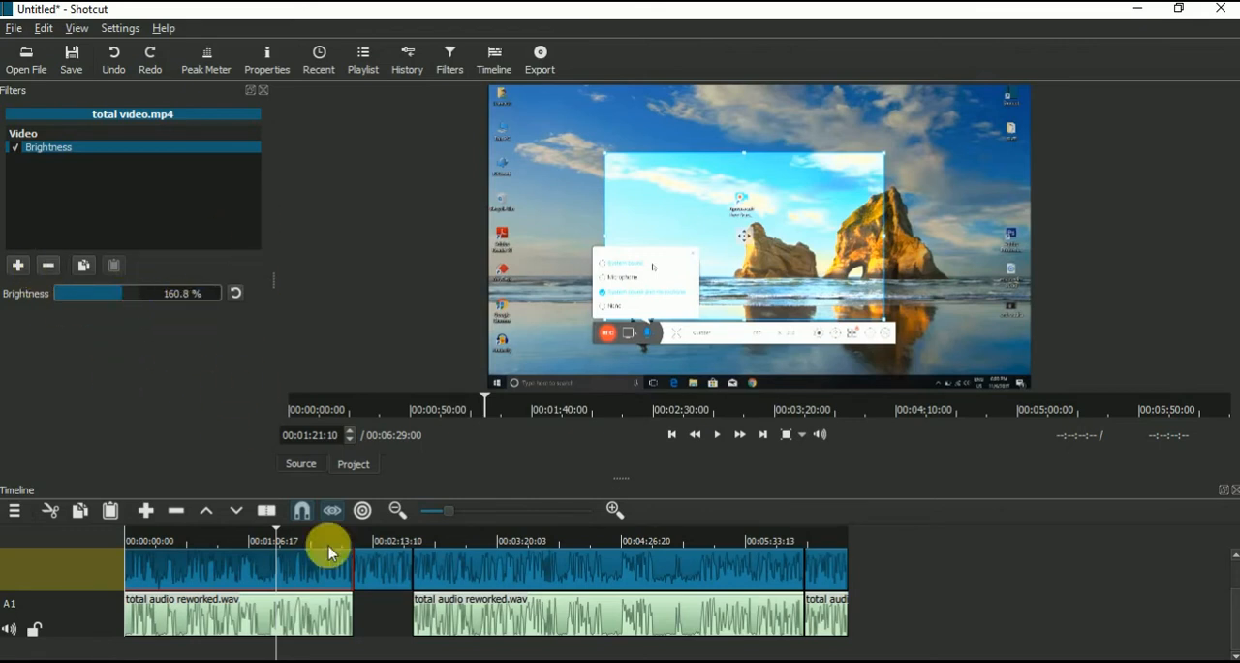
Step: Check which filters are applied to the second, third and first video segments
{"action": "left_click", "coordinate": [388, 569]}
{"action": "left_click", "coordinate": [508, 576]}
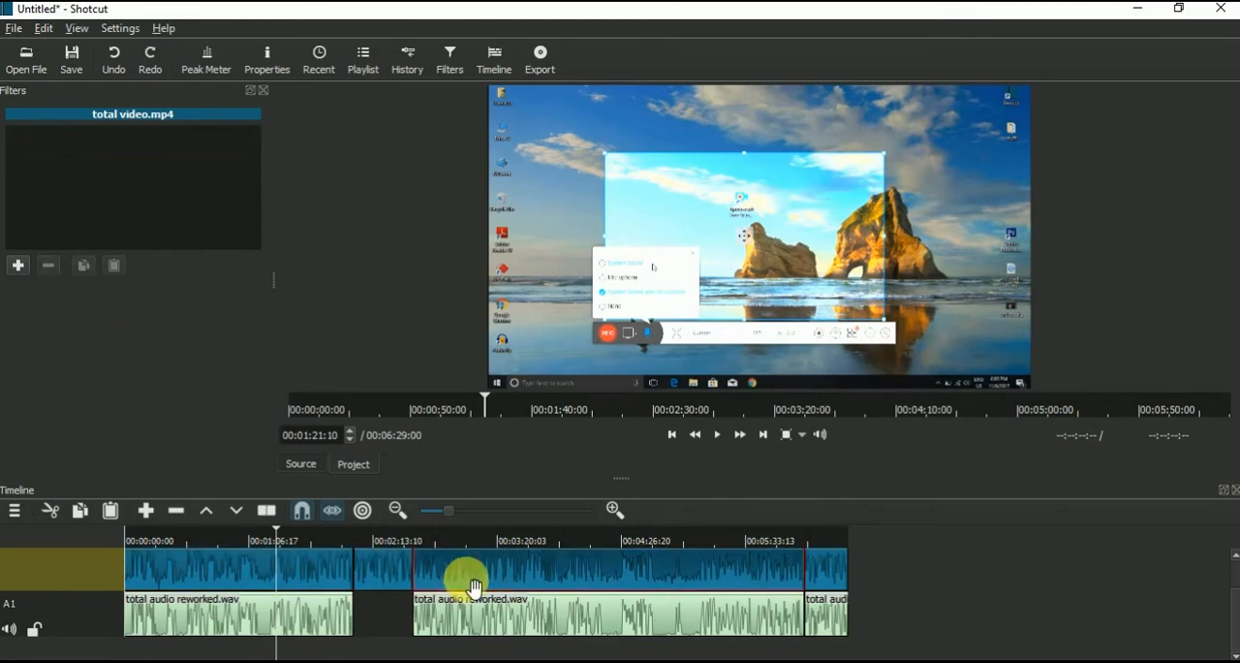
{"action": "left_click", "coordinate": [332, 576]}
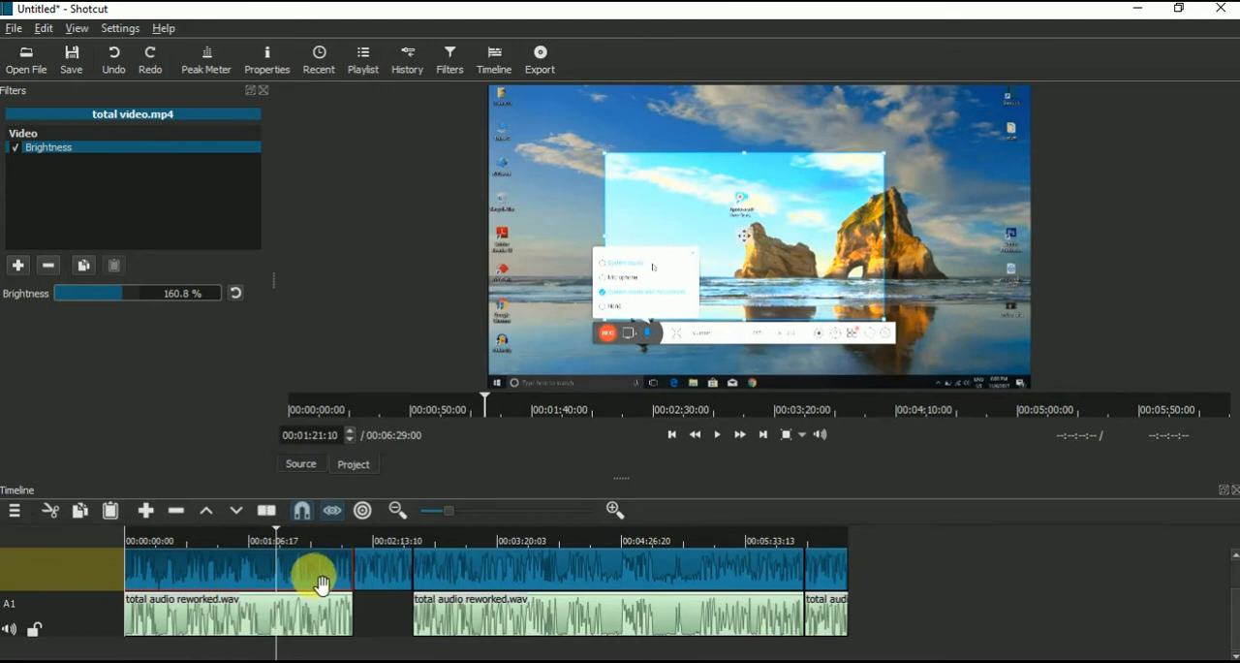
Step: Copy the first video segment's Brightness filter, paste it onto the other three video segments and preview the result along the timeline
{"action": "left_click", "coordinate": [82, 265]}
{"action": "left_click", "coordinate": [382, 568]}
{"action": "left_click", "coordinate": [114, 265]}
{"action": "left_click", "coordinate": [418, 562]}
{"action": "left_click", "coordinate": [117, 266]}
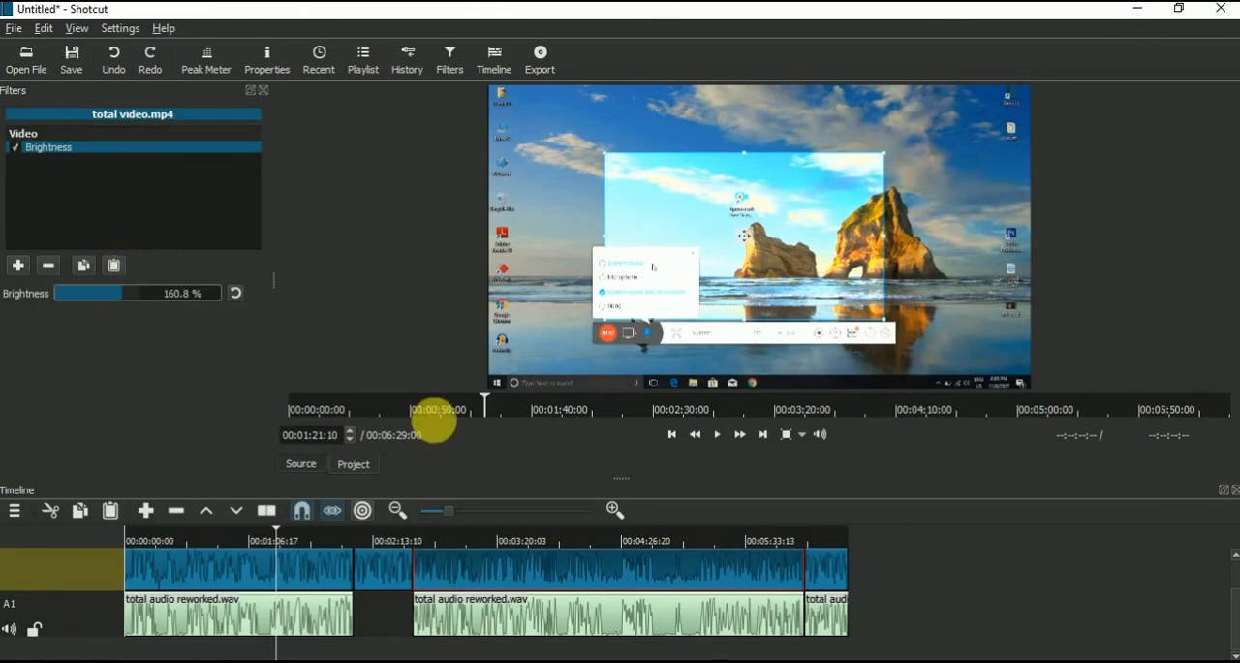
{"action": "left_click", "coordinate": [819, 570]}
{"action": "left_click", "coordinate": [115, 264]}
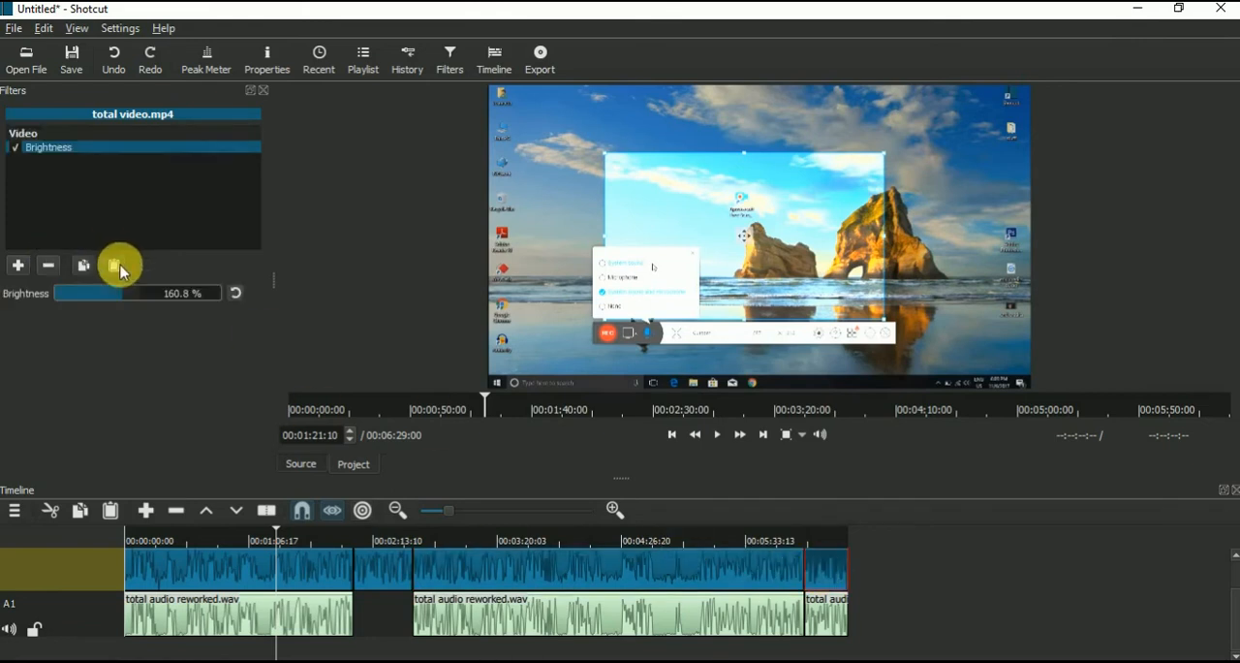
{"action": "left_click_drag", "start_coordinate": [326, 533], "coordinate": [626, 545]}
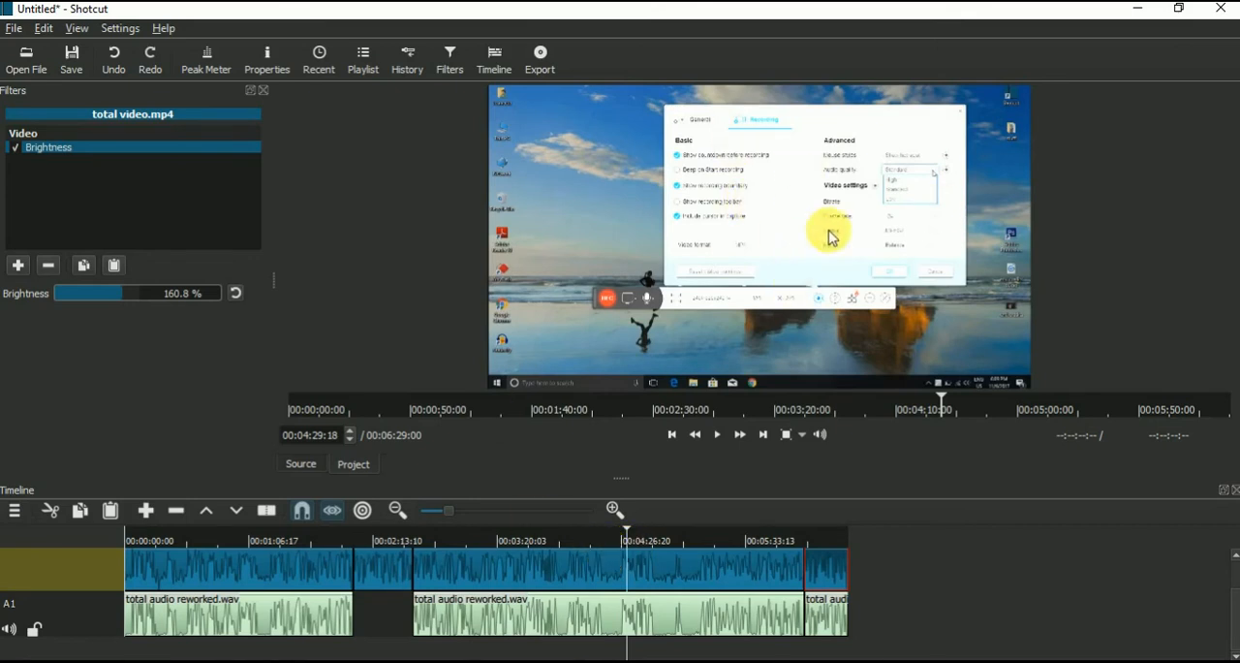
Step: Add a Gain / Volume filter to the first audio segment on track A1
{"action": "left_click", "coordinate": [306, 627]}
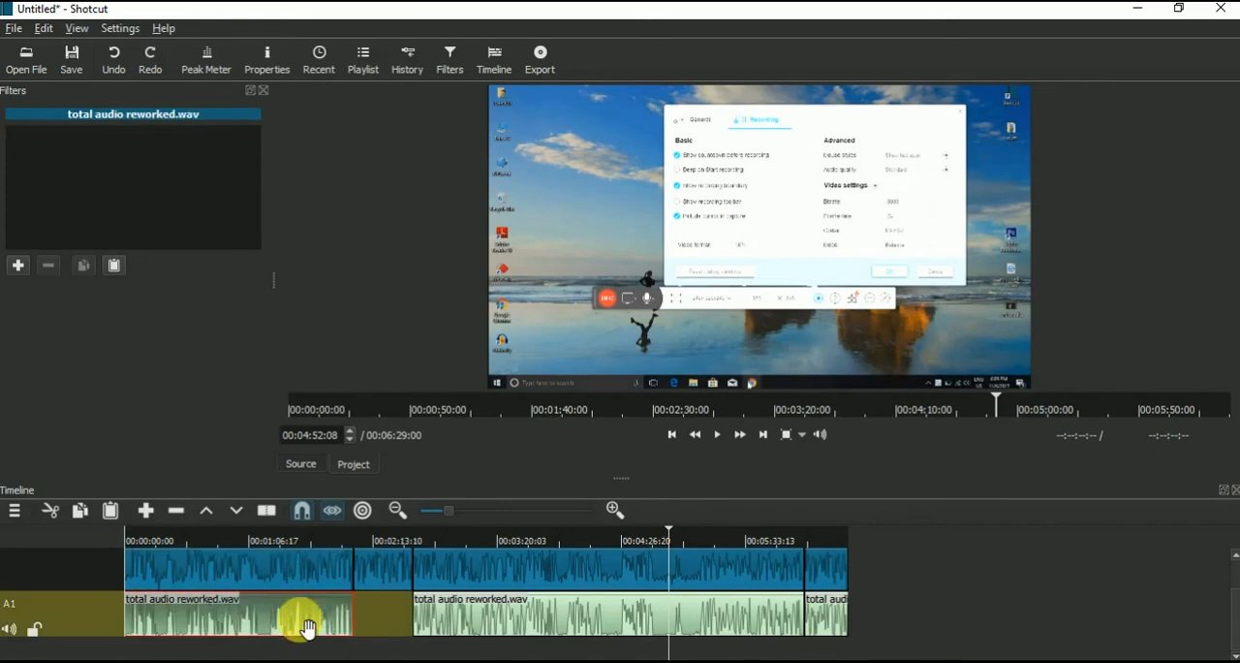
{"action": "left_click", "coordinate": [18, 266]}
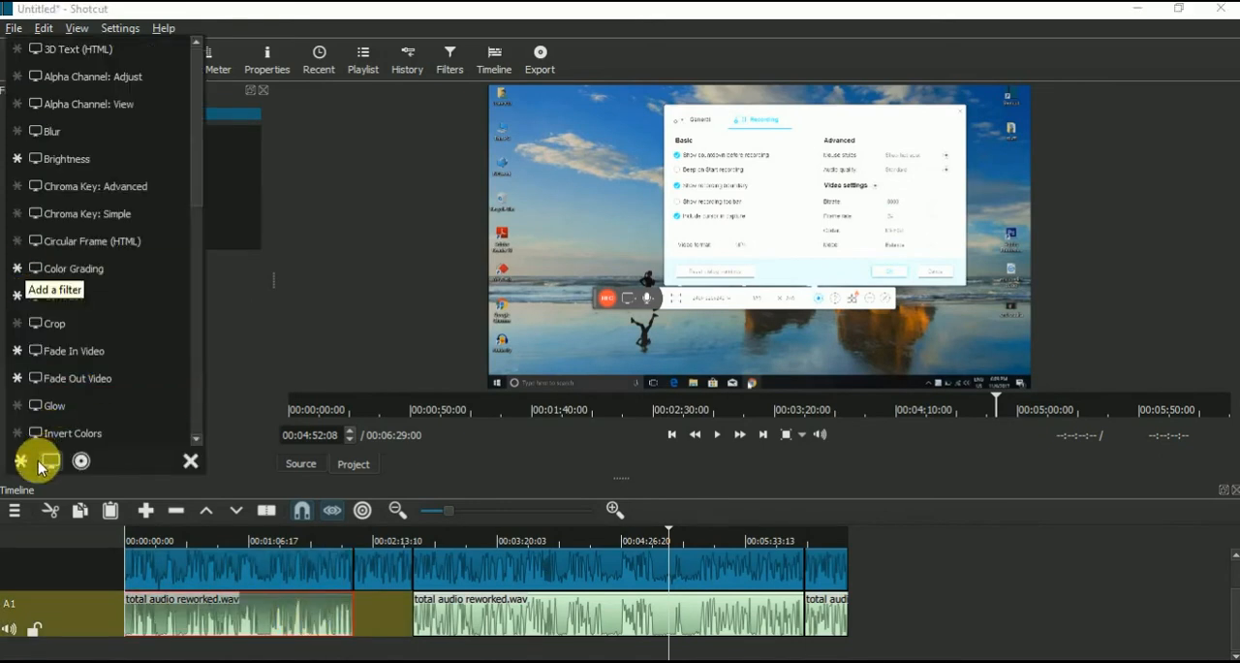
{"action": "left_click", "coordinate": [81, 461]}
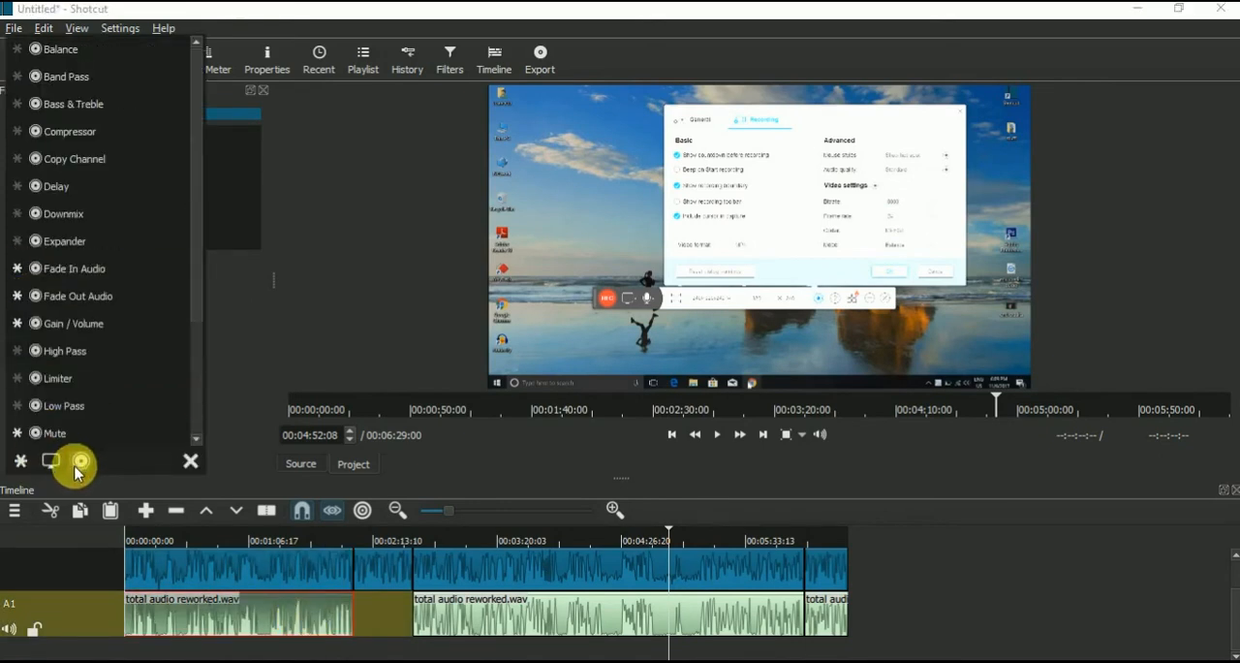
{"action": "left_click", "coordinate": [94, 327]}
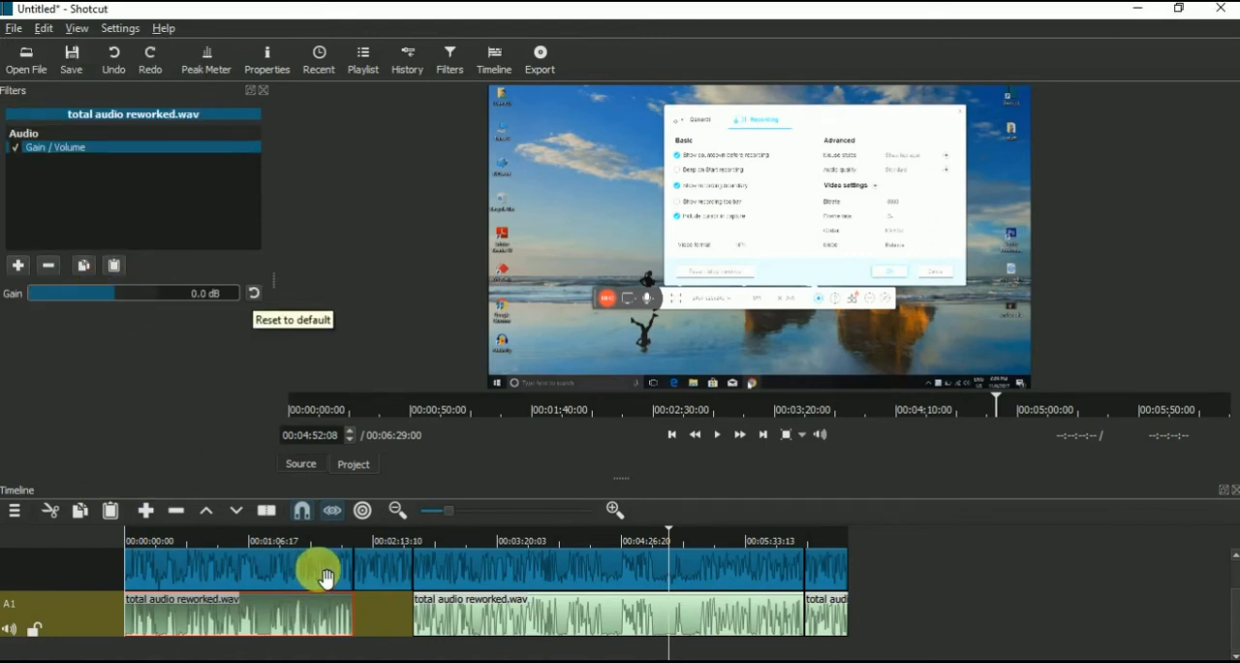
Step: Raise the first audio segment's gain to 21.0 dB and play part of it to hear the change
{"action": "left_click", "coordinate": [304, 536]}
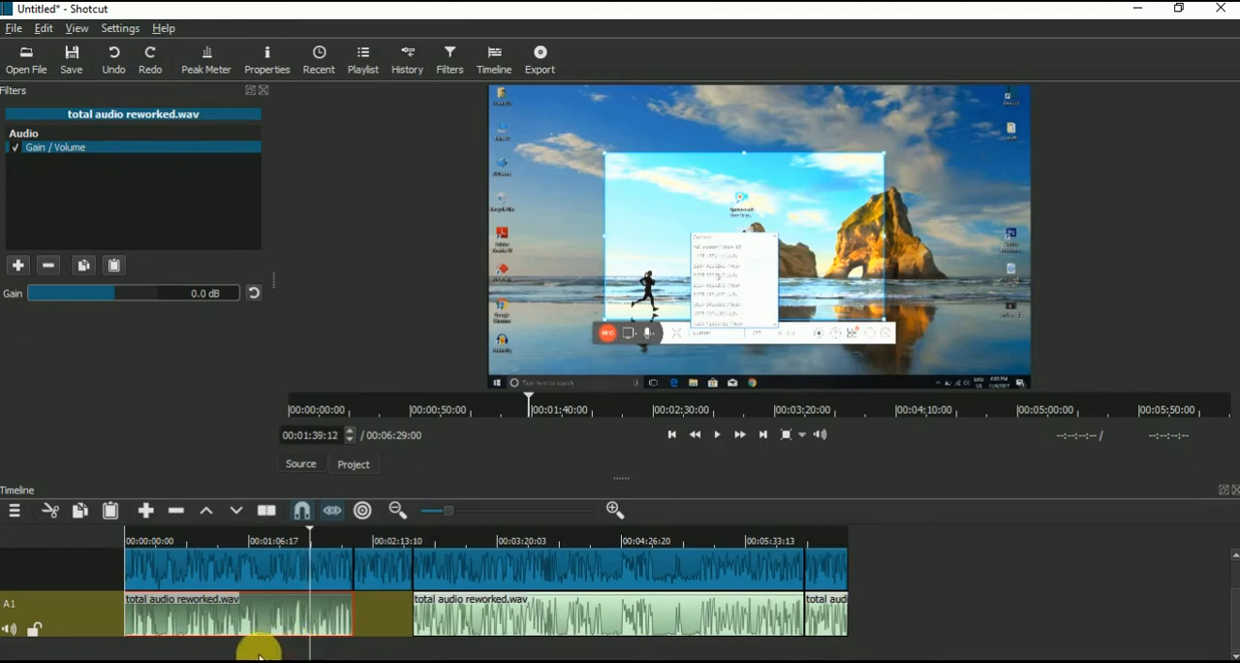
{"action": "left_click_drag", "start_coordinate": [123, 296], "coordinate": [157, 299]}
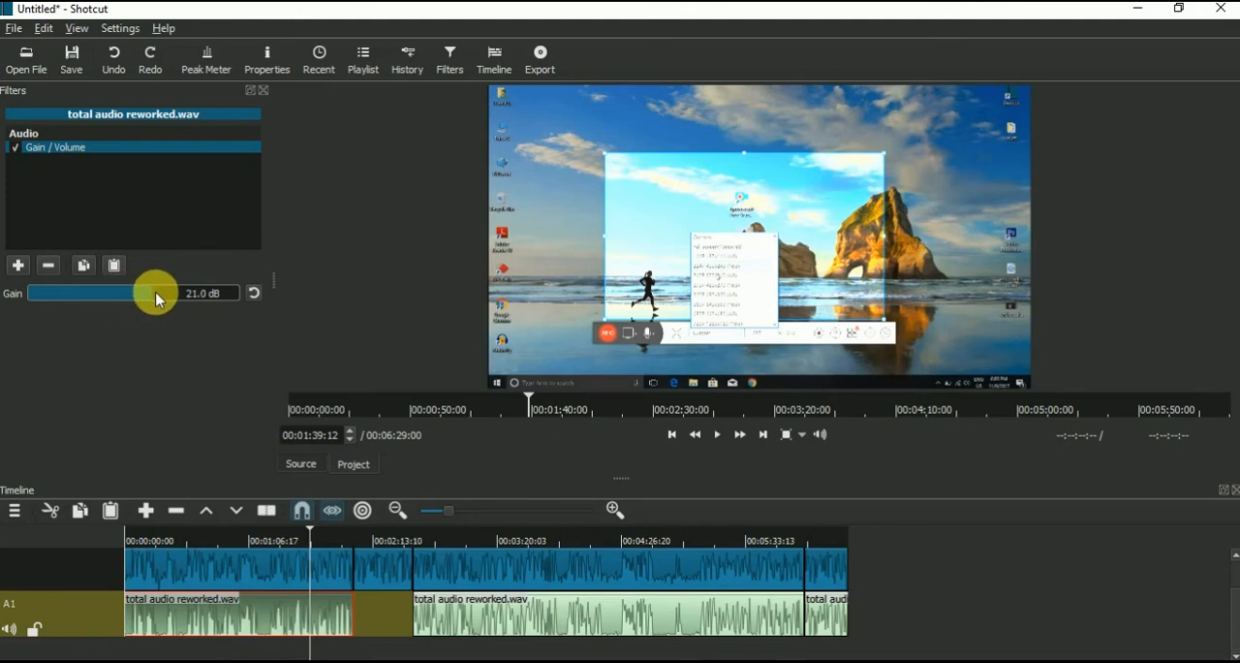
{"action": "left_click", "coordinate": [293, 539]}
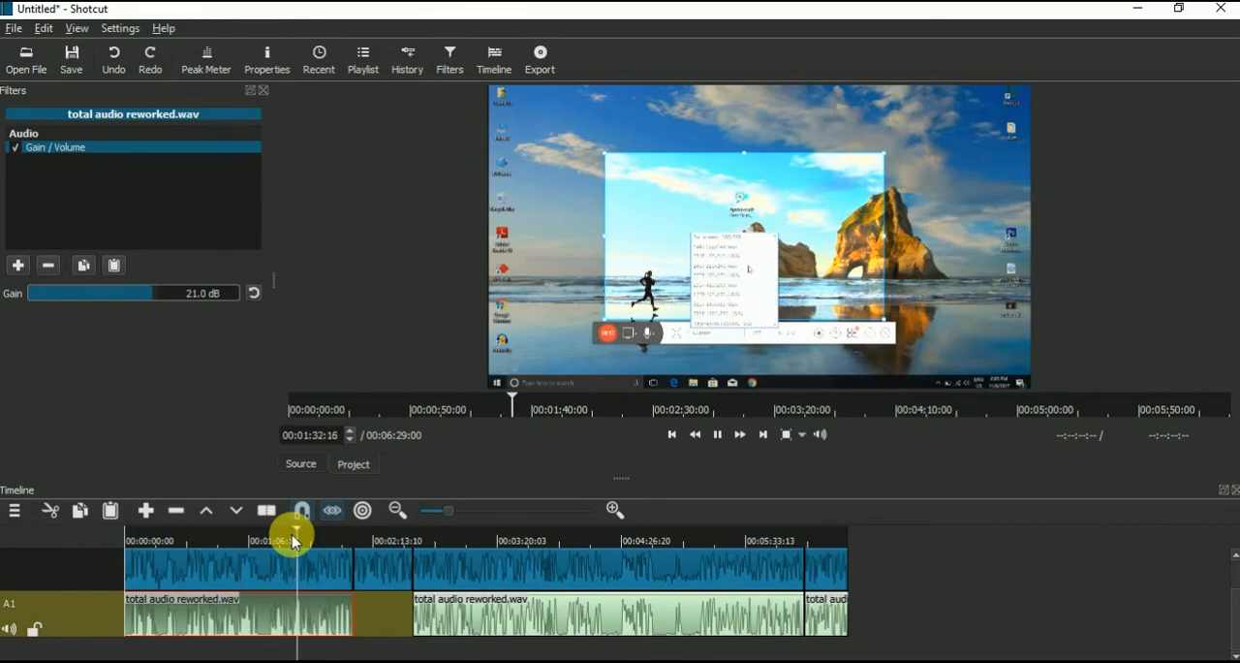
{"action": "key", "text": "space"}
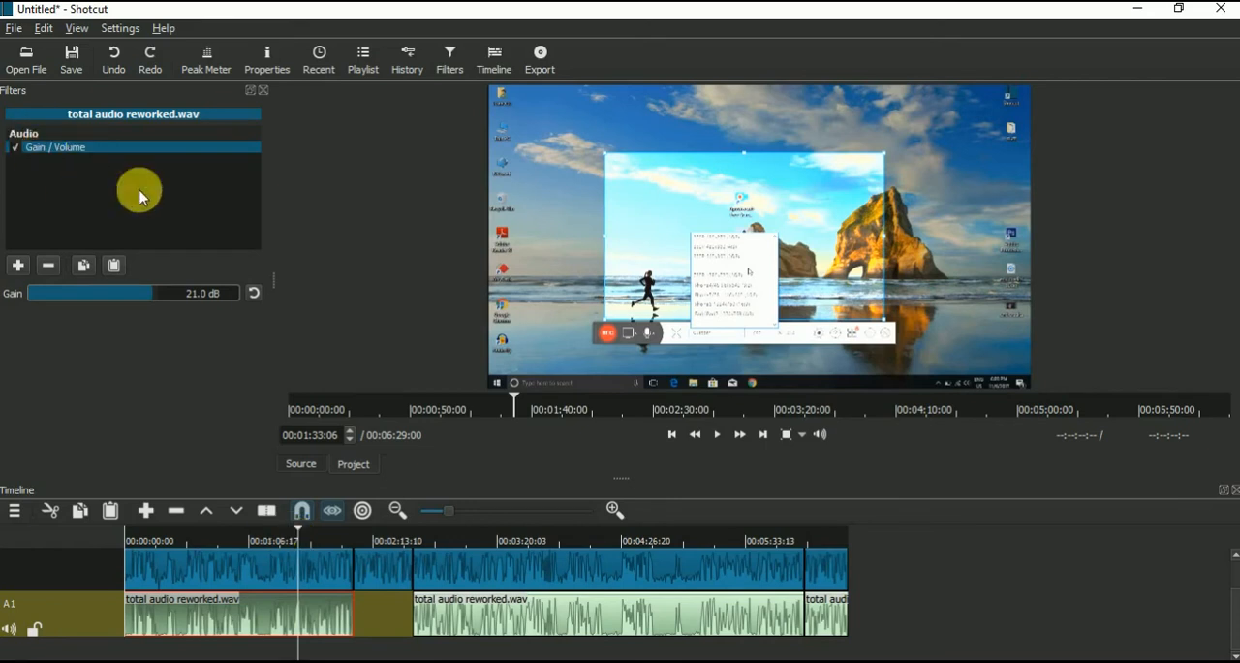
Step: Review the available filter lists and mark the Text video filter as a favorite
{"action": "left_click", "coordinate": [17, 265]}
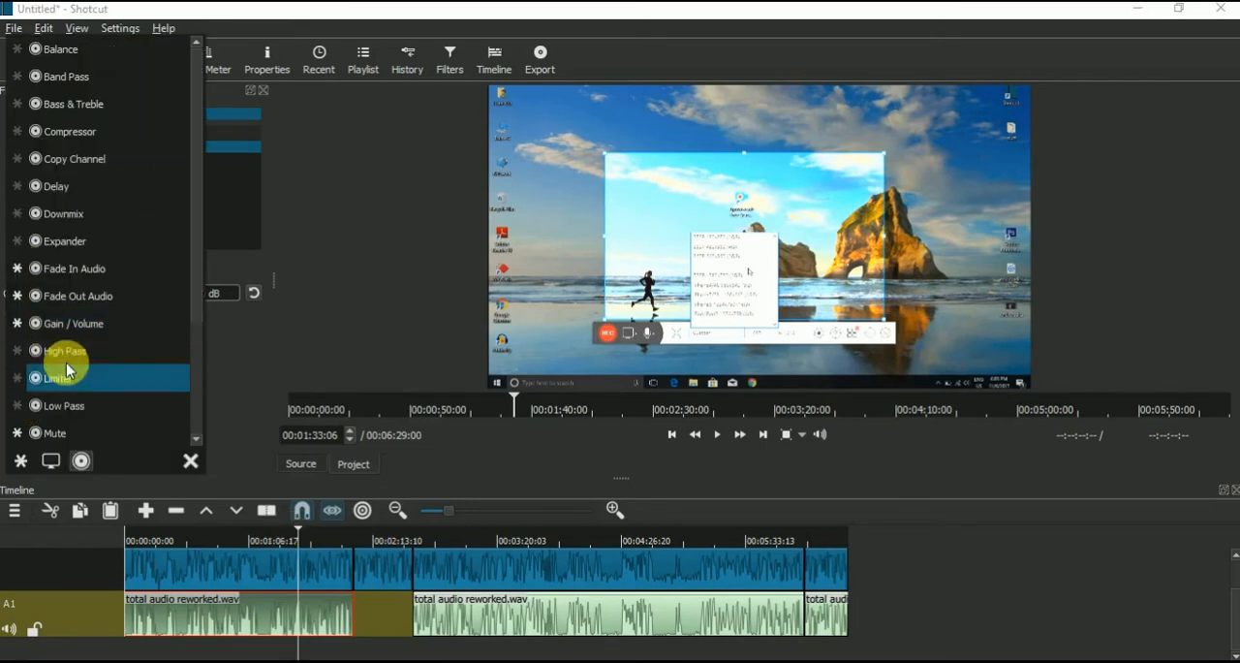
{"action": "left_click", "coordinate": [49, 462]}
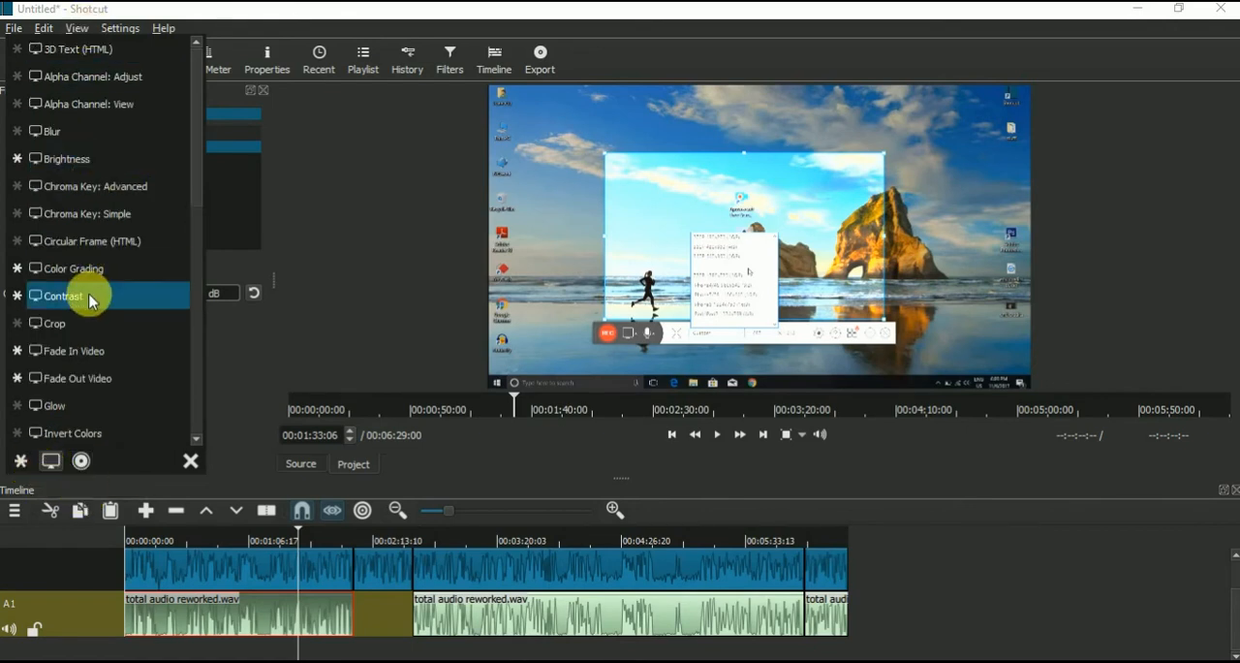
{"action": "left_click", "coordinate": [24, 464]}
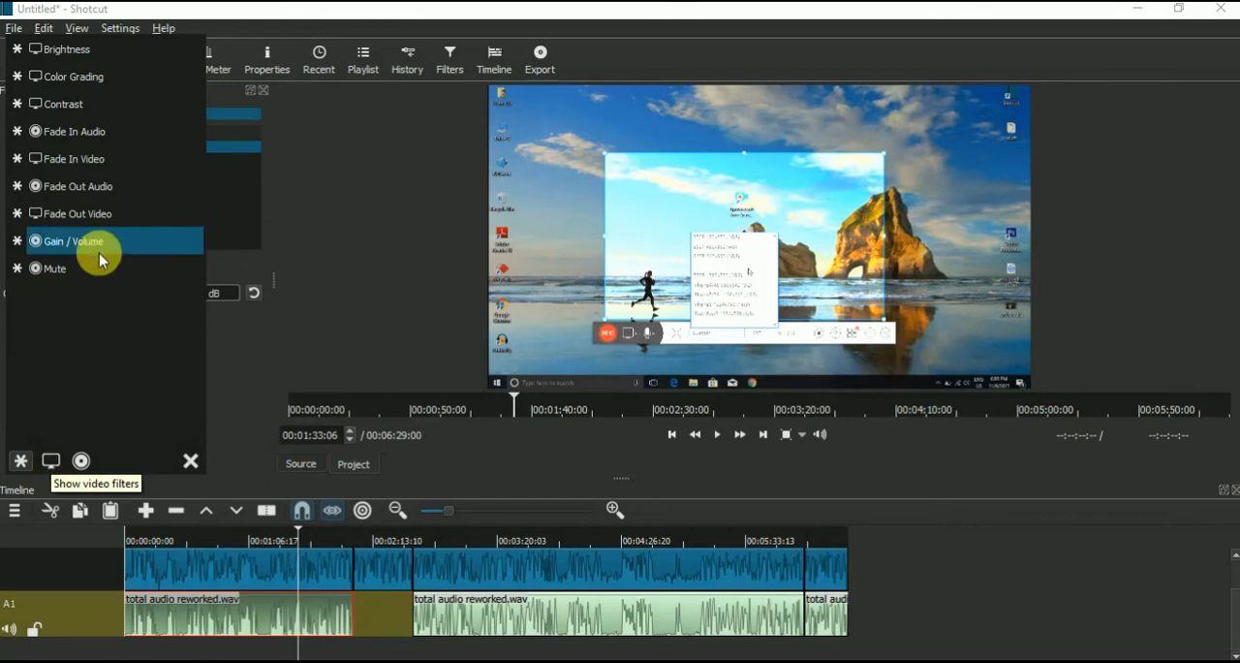
{"action": "left_click", "coordinate": [52, 461]}
{"action": "scroll", "coordinate": [95, 335], "scroll_direction": "down", "scroll_amount": 8}
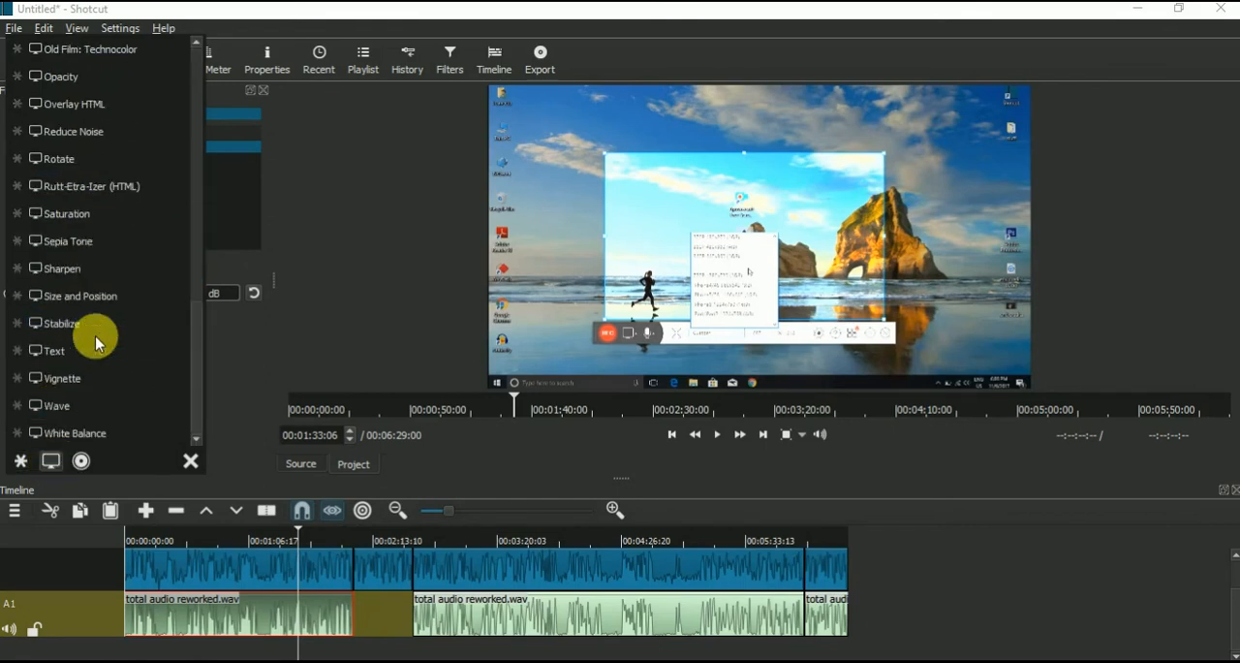
{"action": "left_click", "coordinate": [18, 351]}
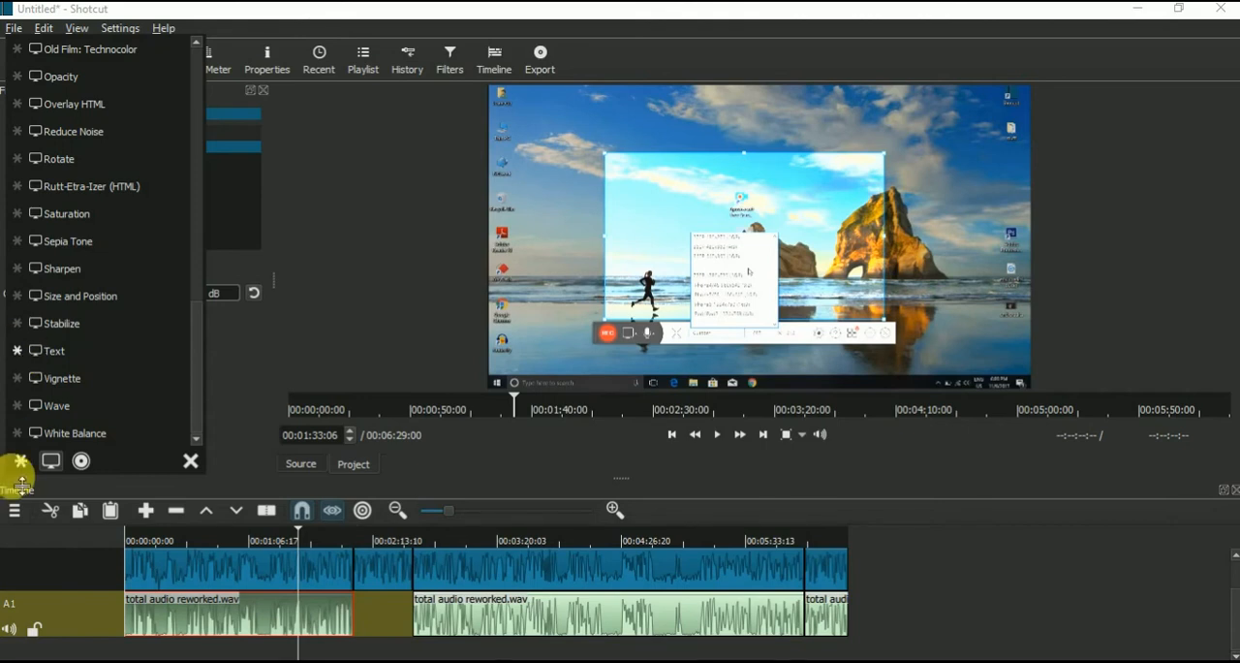
Step: Add the Text filter from the favorites to the first audio segment with the text "hi", and select the first video segment
{"action": "left_click", "coordinate": [20, 463]}
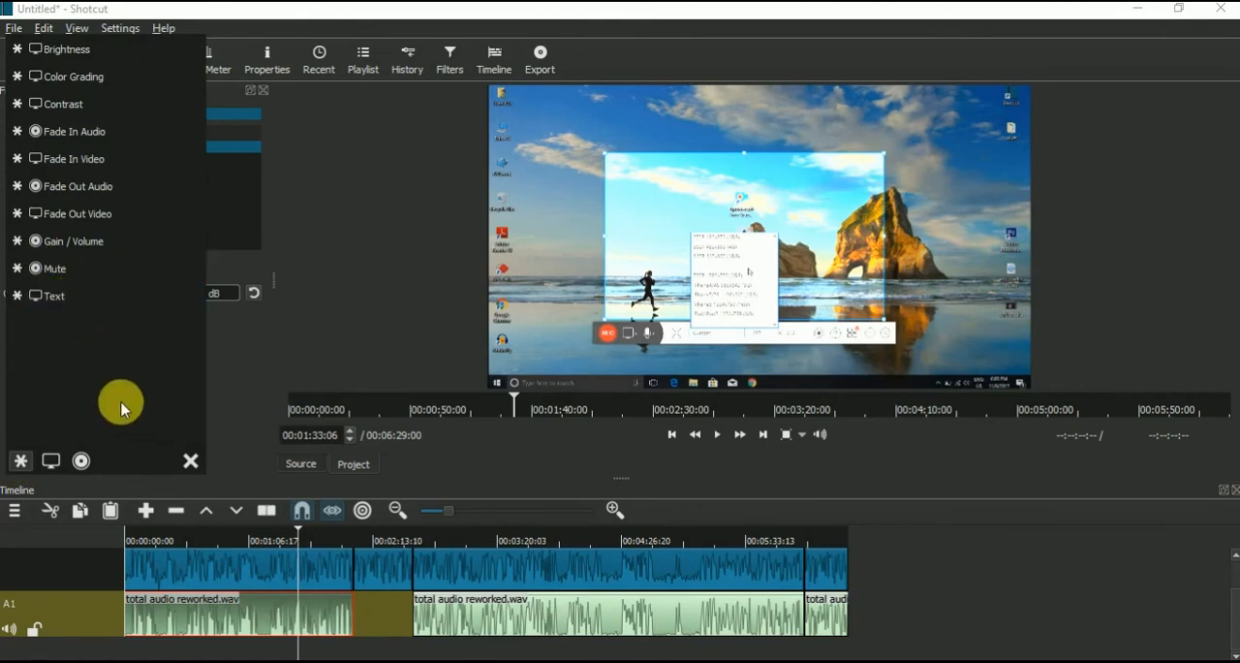
{"action": "left_click", "coordinate": [61, 298]}
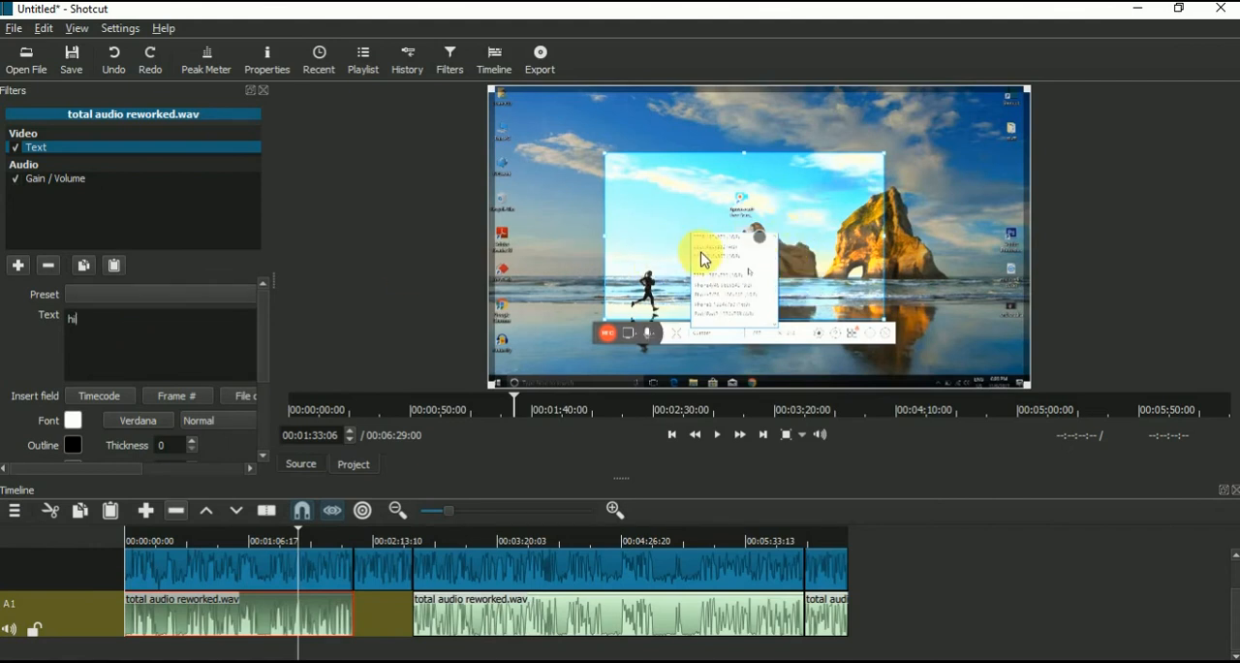
{"action": "left_click", "coordinate": [269, 581]}
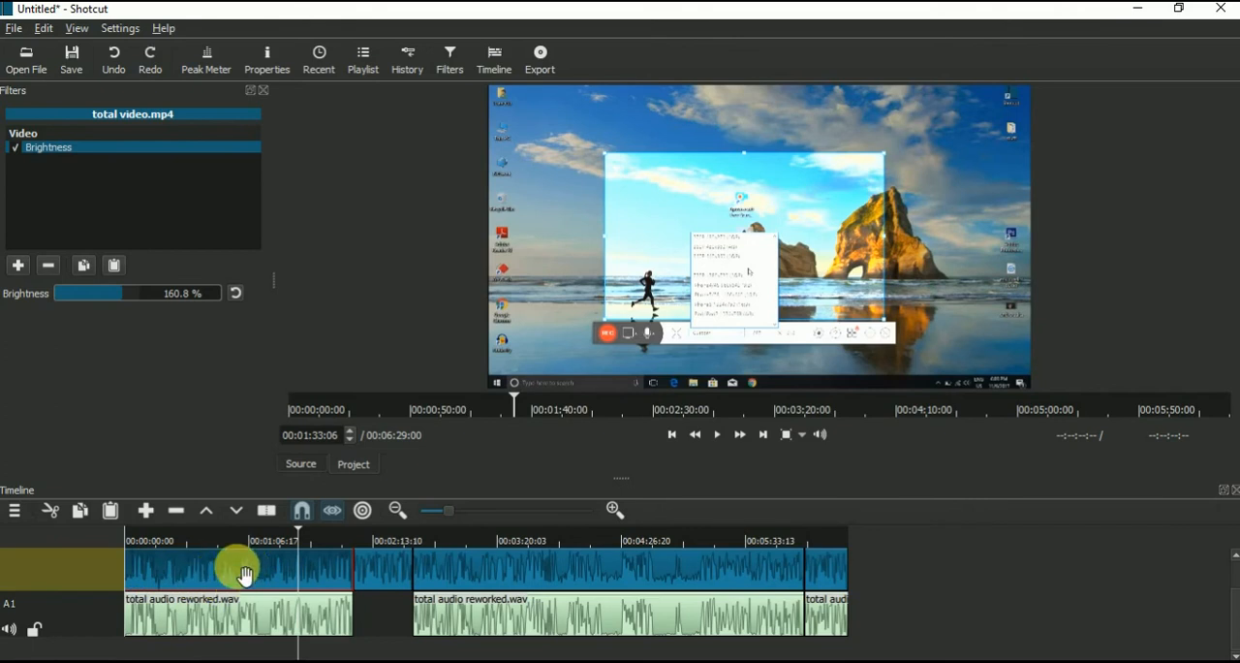
Step: Add the Text filter to the first video segment with the text "hit that LIKE button"
{"action": "left_click", "coordinate": [21, 265]}
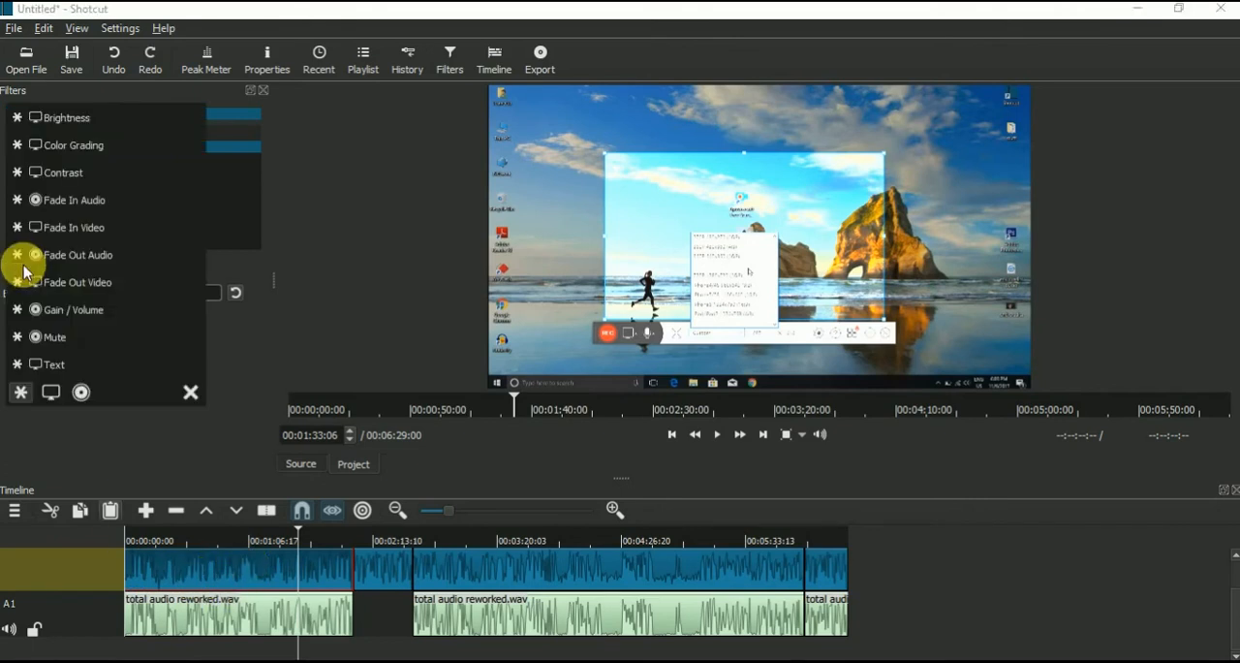
{"action": "left_click", "coordinate": [58, 365]}
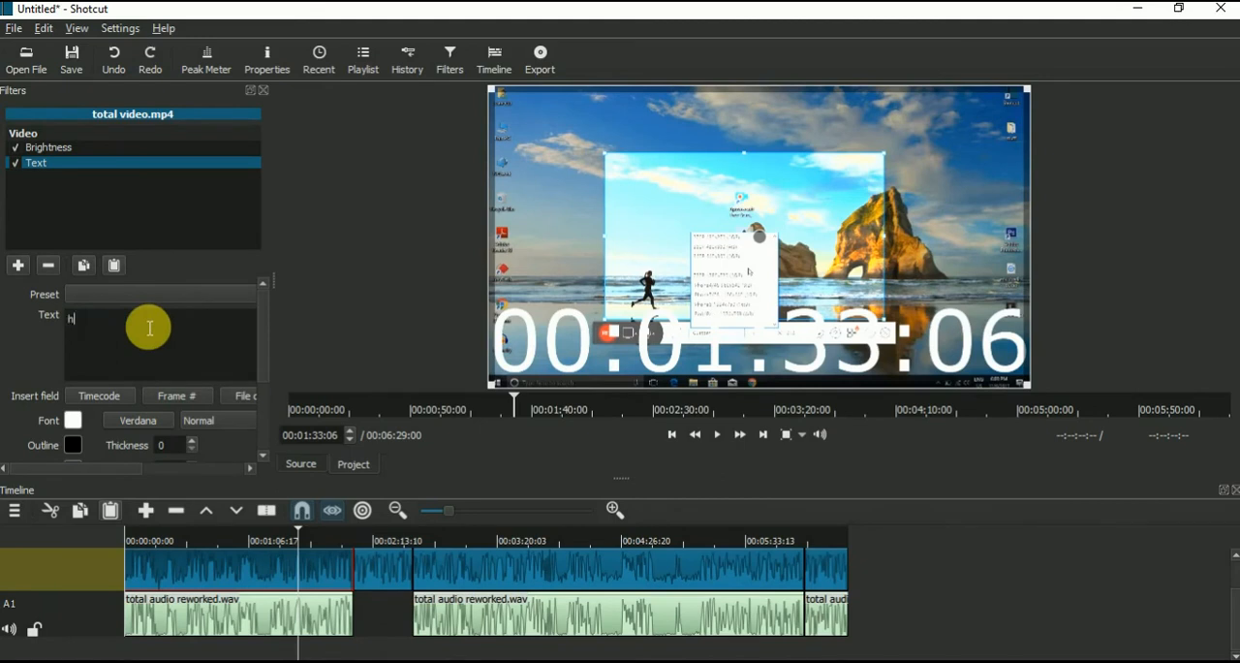
{"action": "type", "text": "it that"}
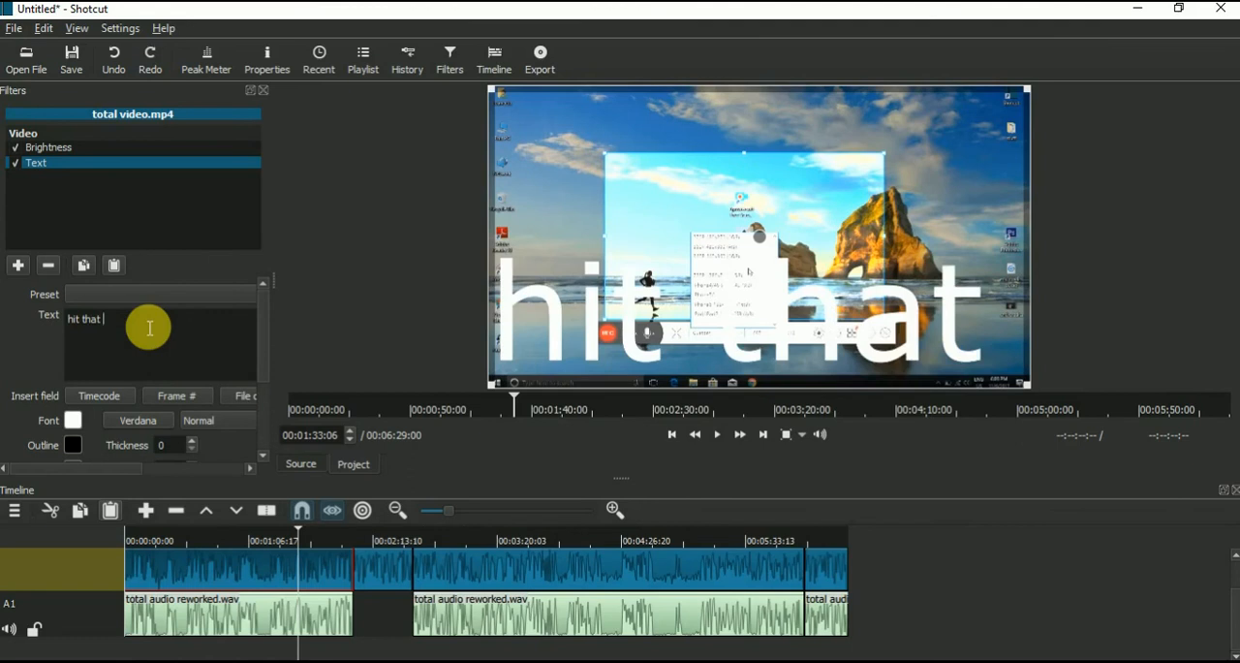
{"action": "type", "text": " LIKE button"}
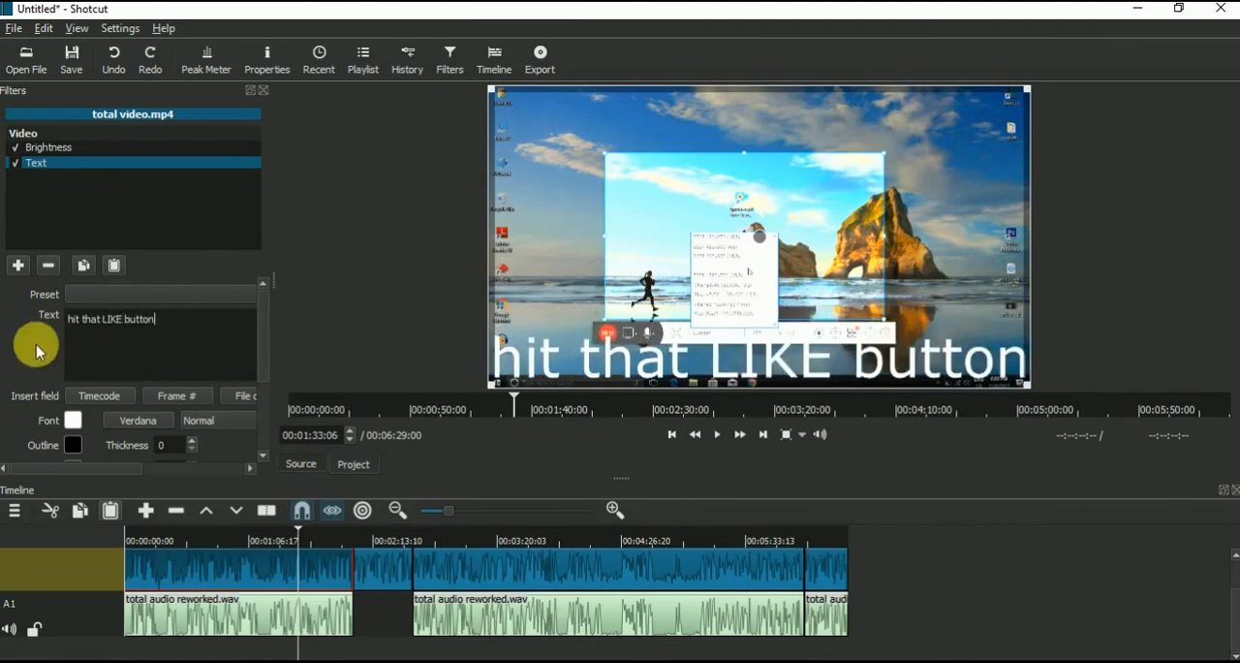
Step: Change the font color of the "hit that LIKE button" text to red
{"action": "left_click", "coordinate": [71, 420]}
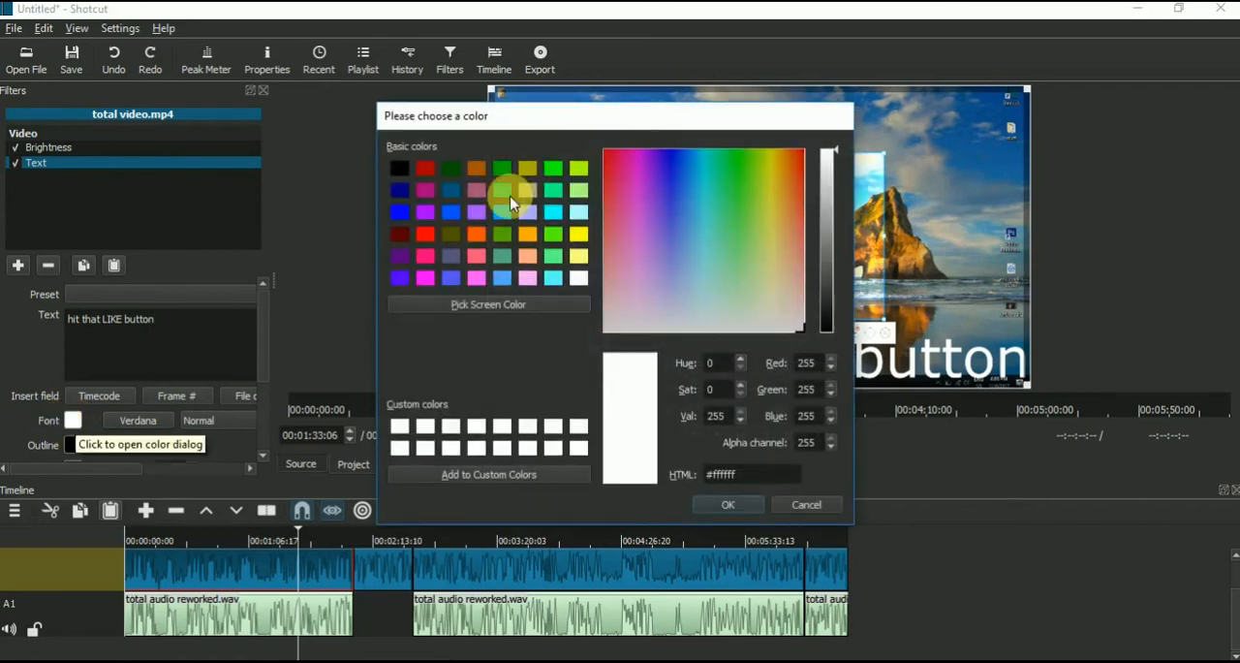
{"action": "left_click", "coordinate": [425, 234]}
{"action": "left_click", "coordinate": [719, 503]}
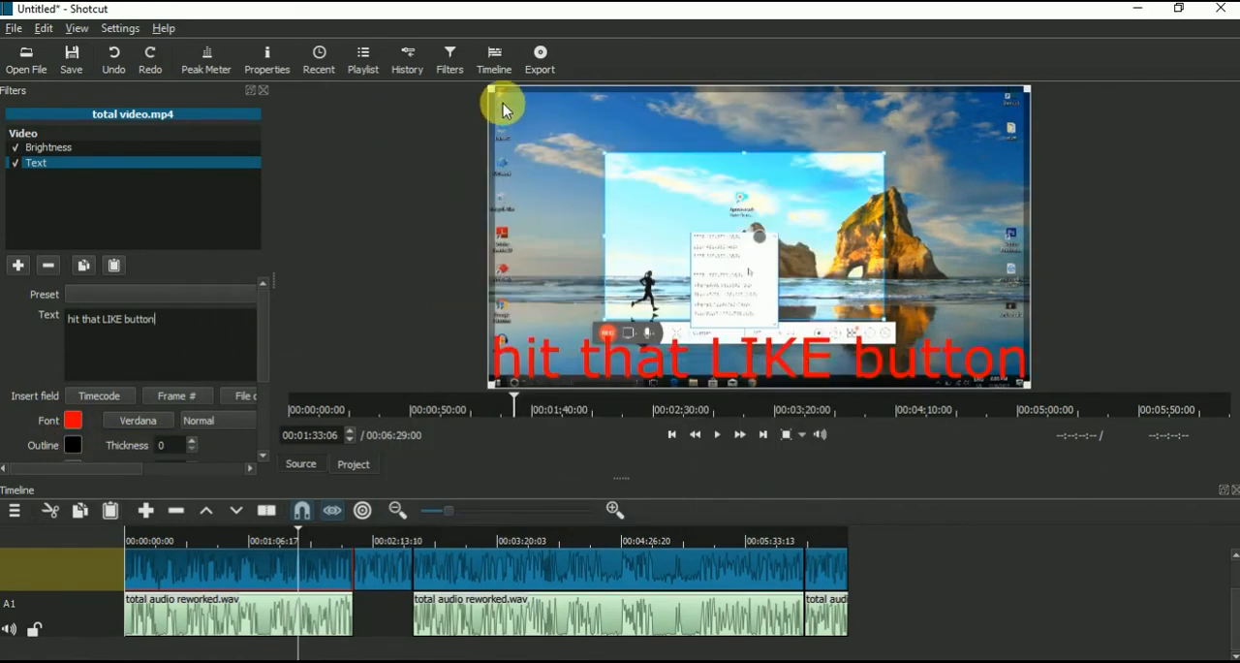
Step: Shrink the text box to about 645 px wide and move it to the upper middle of the video frame
{"action": "left_click_drag", "start_coordinate": [497, 97], "coordinate": [783, 335]}
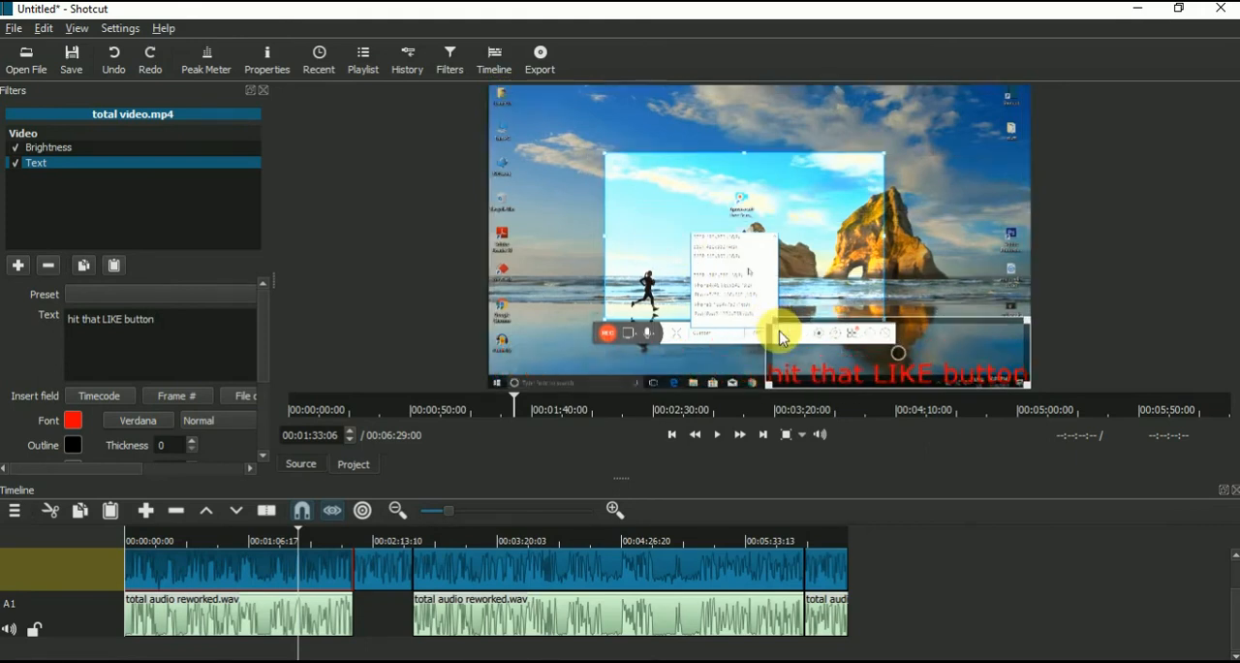
{"action": "left_click_drag", "start_coordinate": [910, 354], "coordinate": [741, 97]}
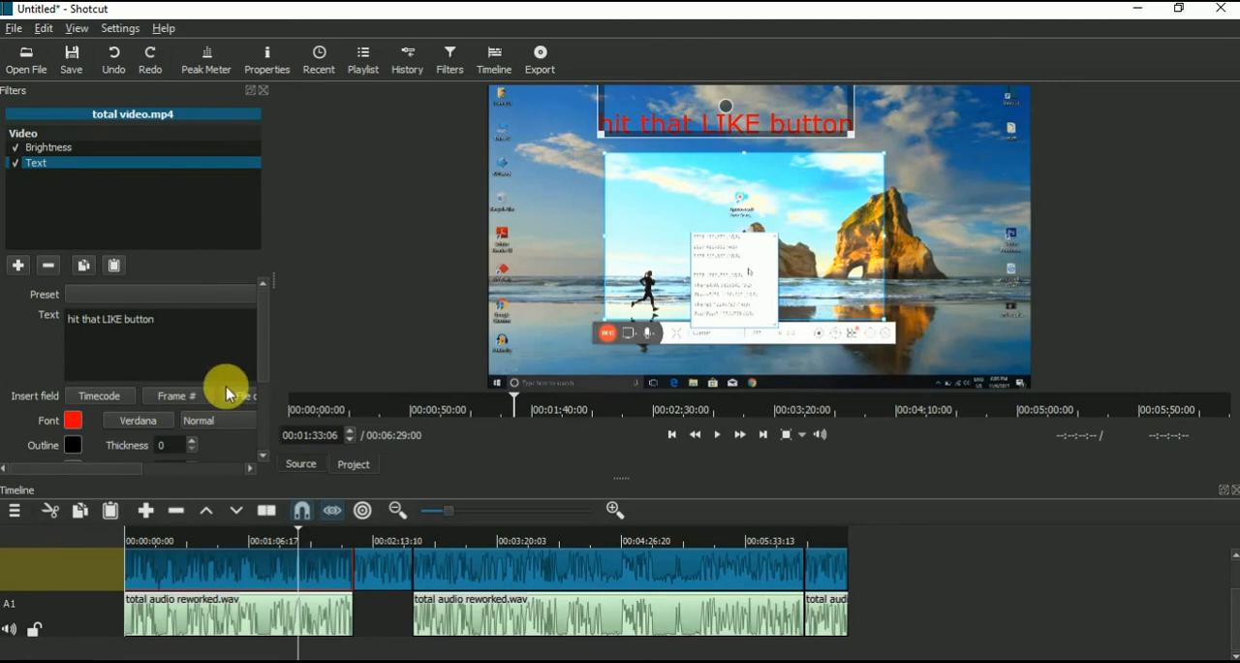
{"action": "left_click_drag", "start_coordinate": [266, 347], "coordinate": [267, 418]}
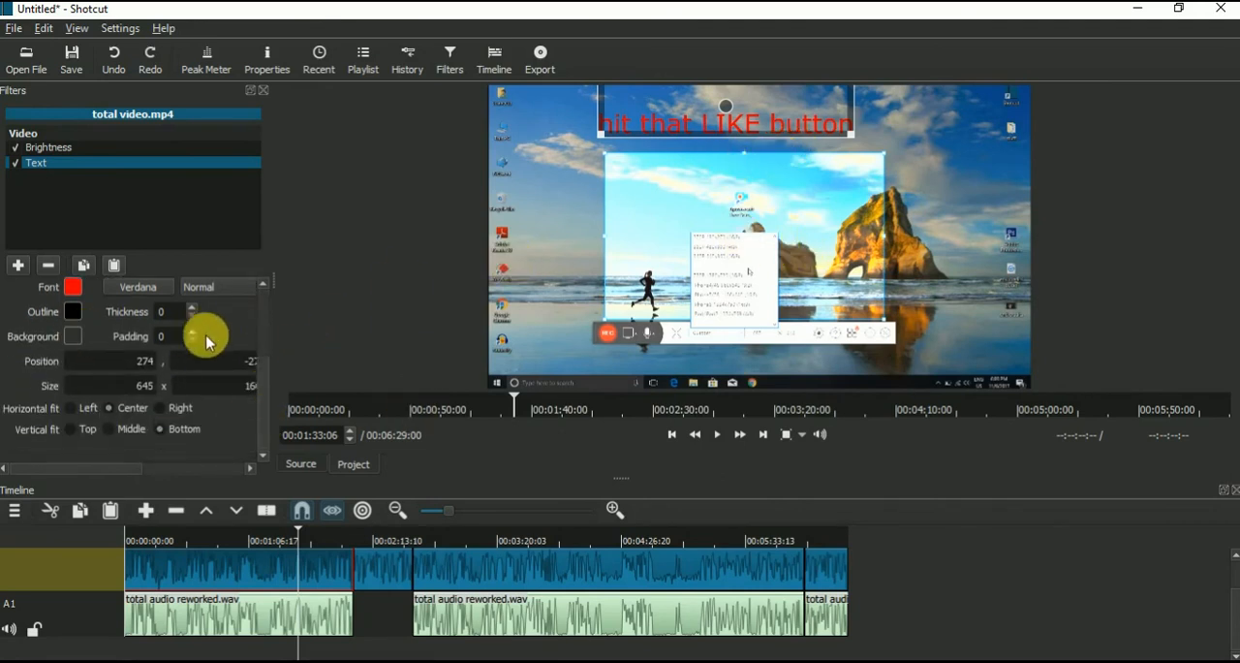
{"action": "left_click_drag", "start_coordinate": [259, 385], "coordinate": [262, 301]}
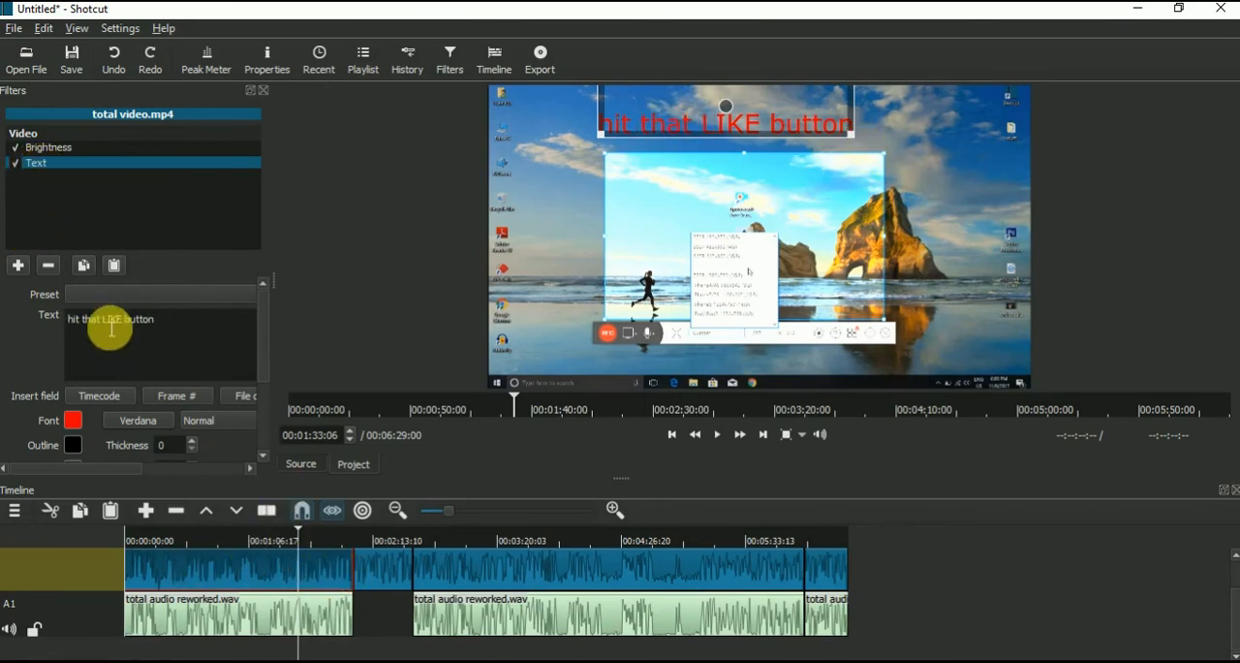
Step: Paste the first video segment's filters onto the second video segment and remove the duplicate Brightness filter
{"action": "left_click", "coordinate": [390, 581]}
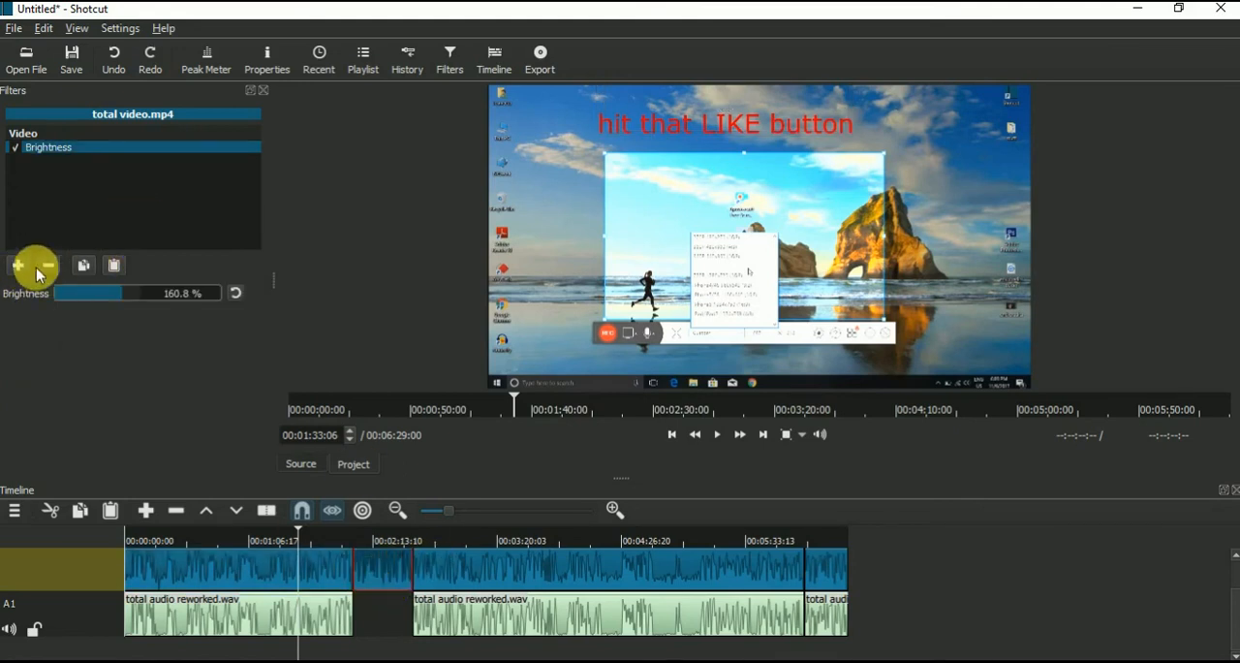
{"action": "left_click", "coordinate": [116, 265]}
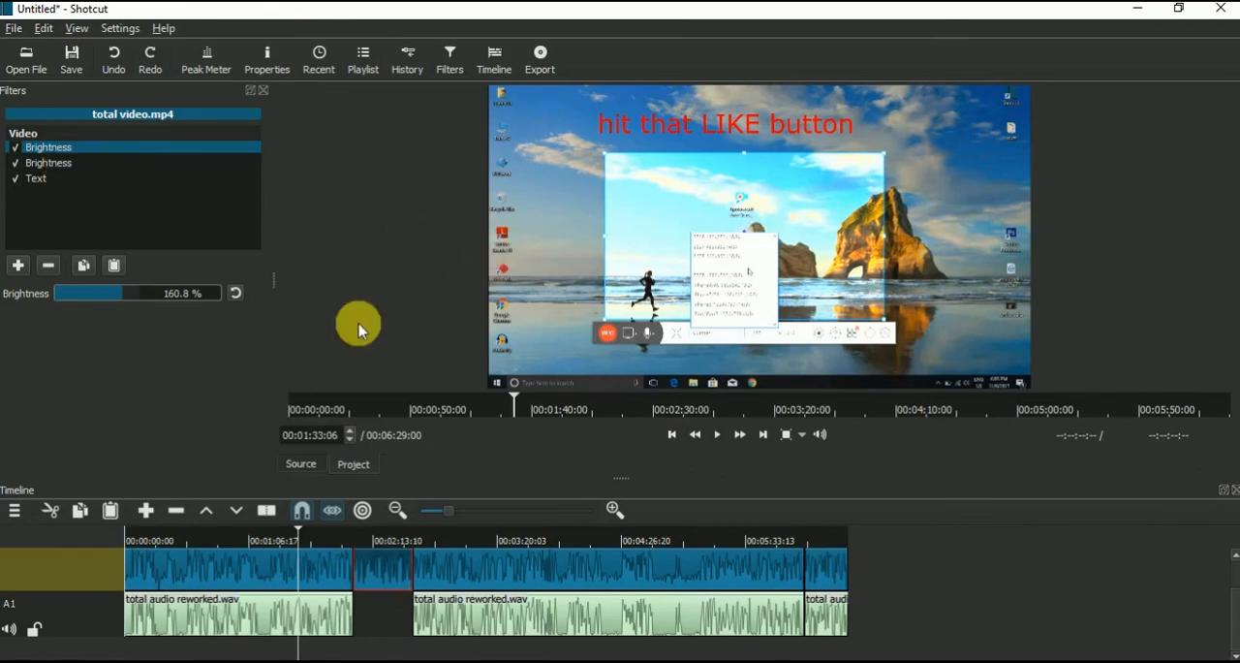
{"action": "left_click", "coordinate": [388, 541]}
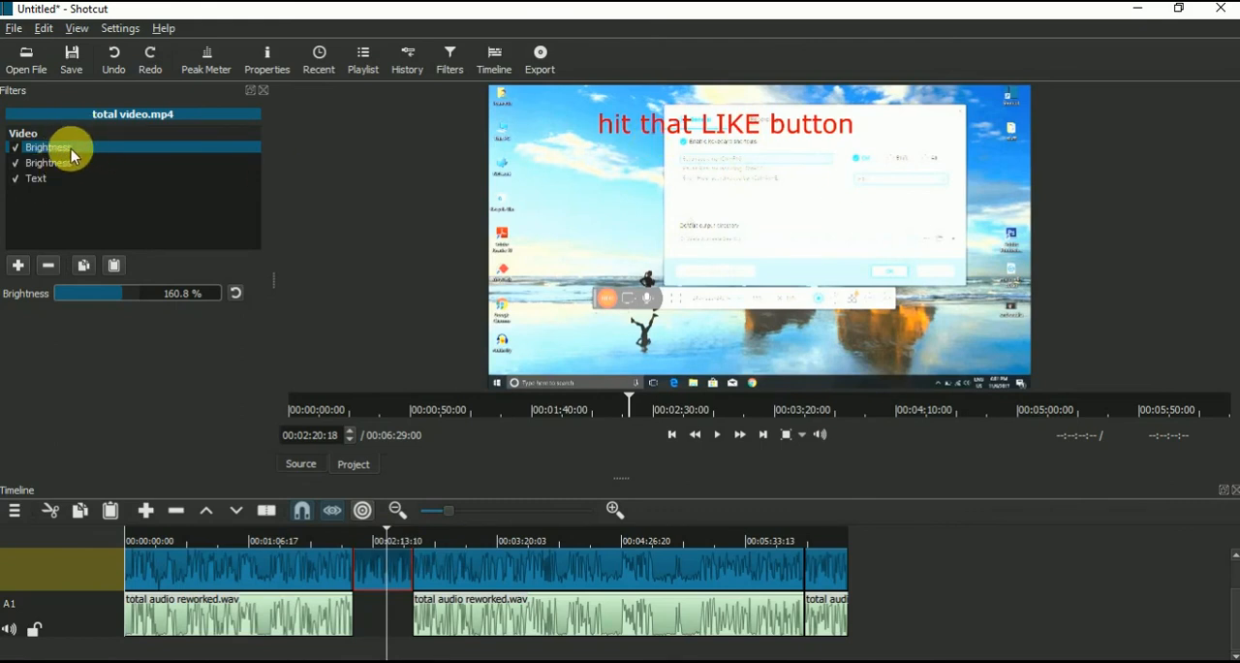
{"action": "left_click", "coordinate": [49, 267]}
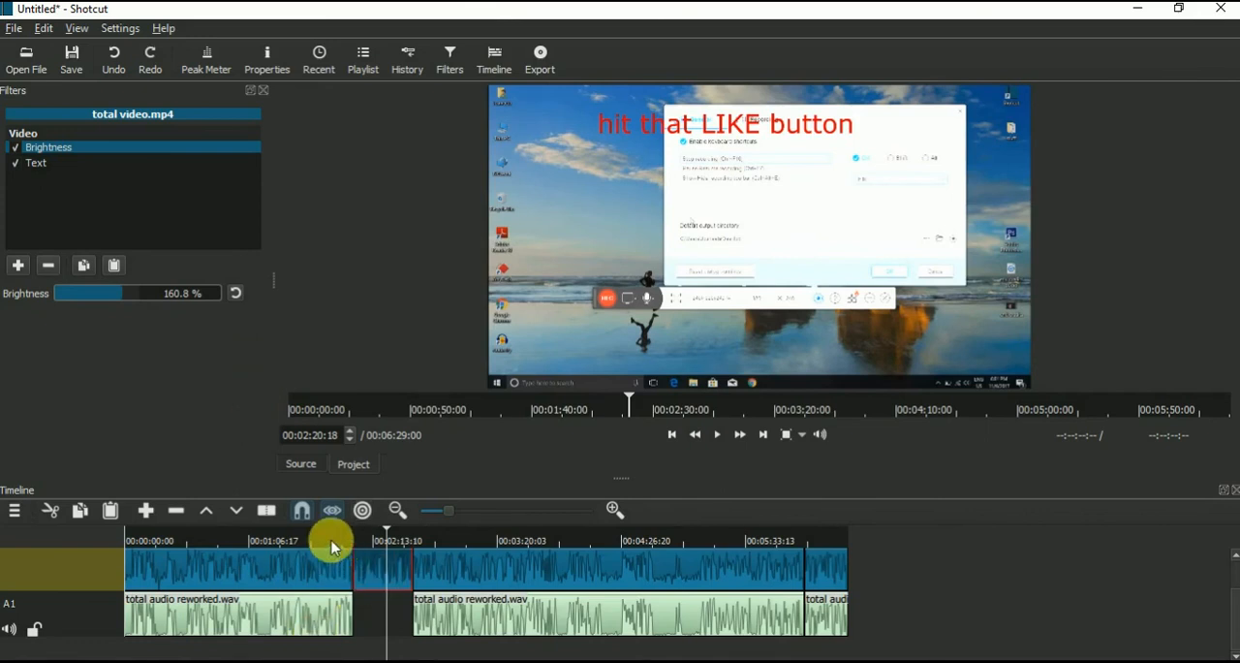
{"action": "left_click_drag", "start_coordinate": [334, 546], "coordinate": [394, 552]}
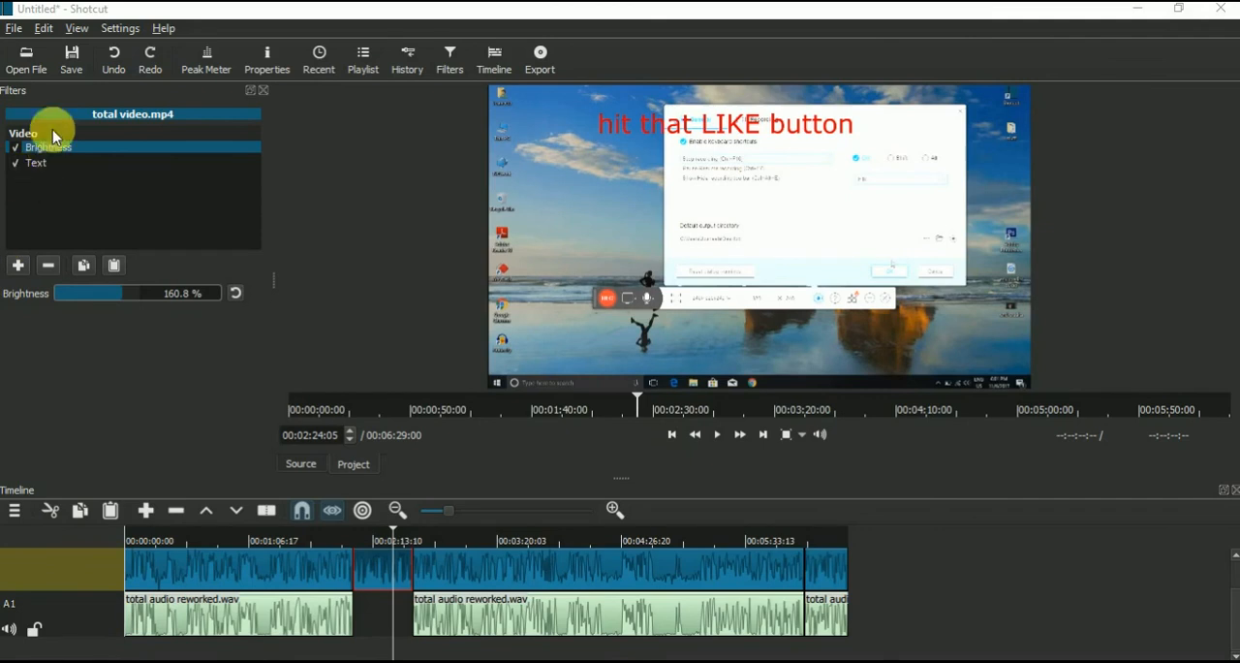
Step: Save the project on the Desktop as an MLT XML file named "test"
{"action": "left_click", "coordinate": [72, 60]}
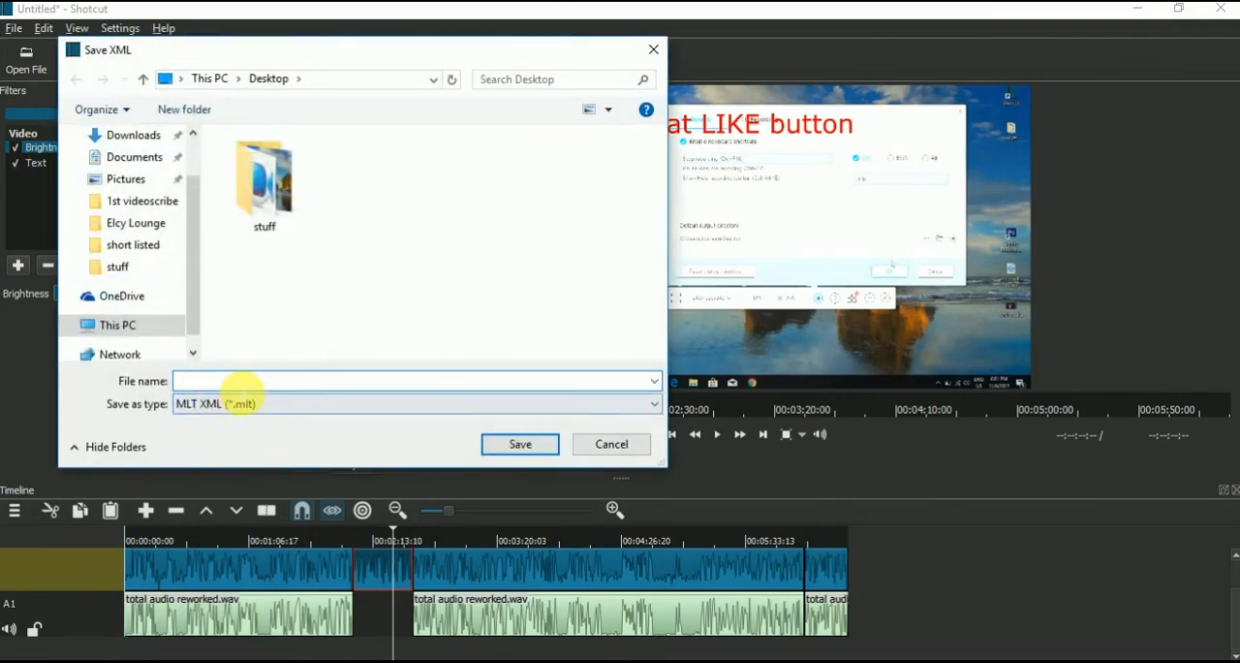
{"action": "left_click", "coordinate": [612, 444]}
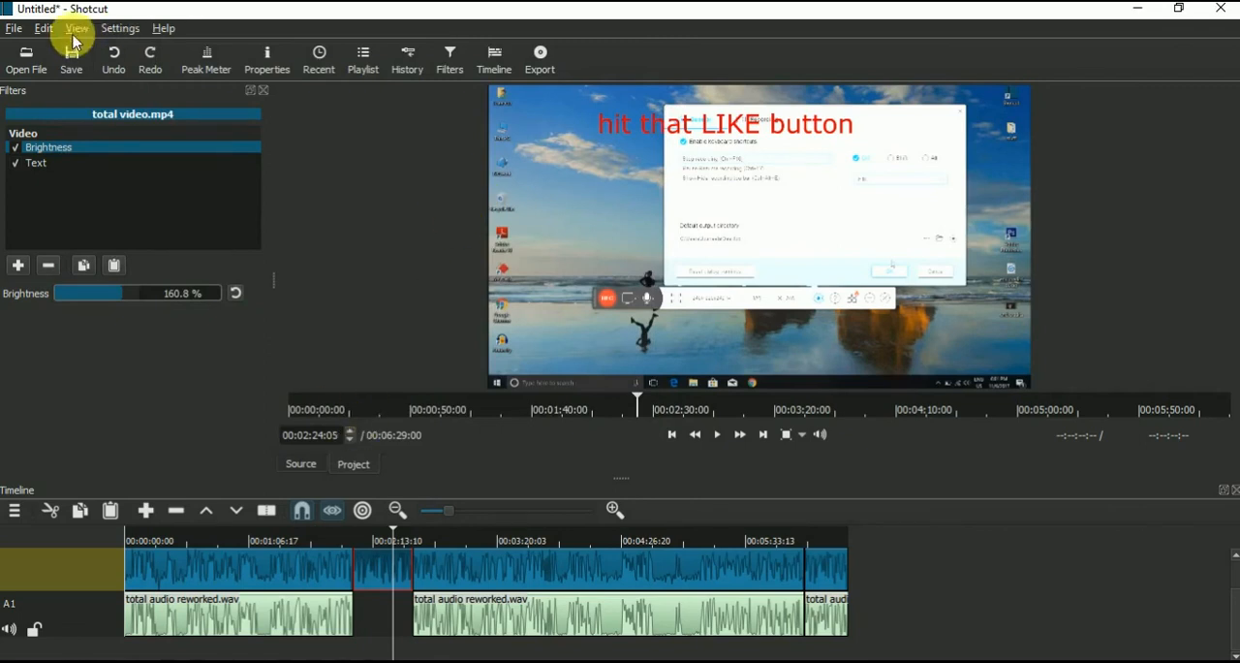
{"action": "left_click", "coordinate": [72, 55]}
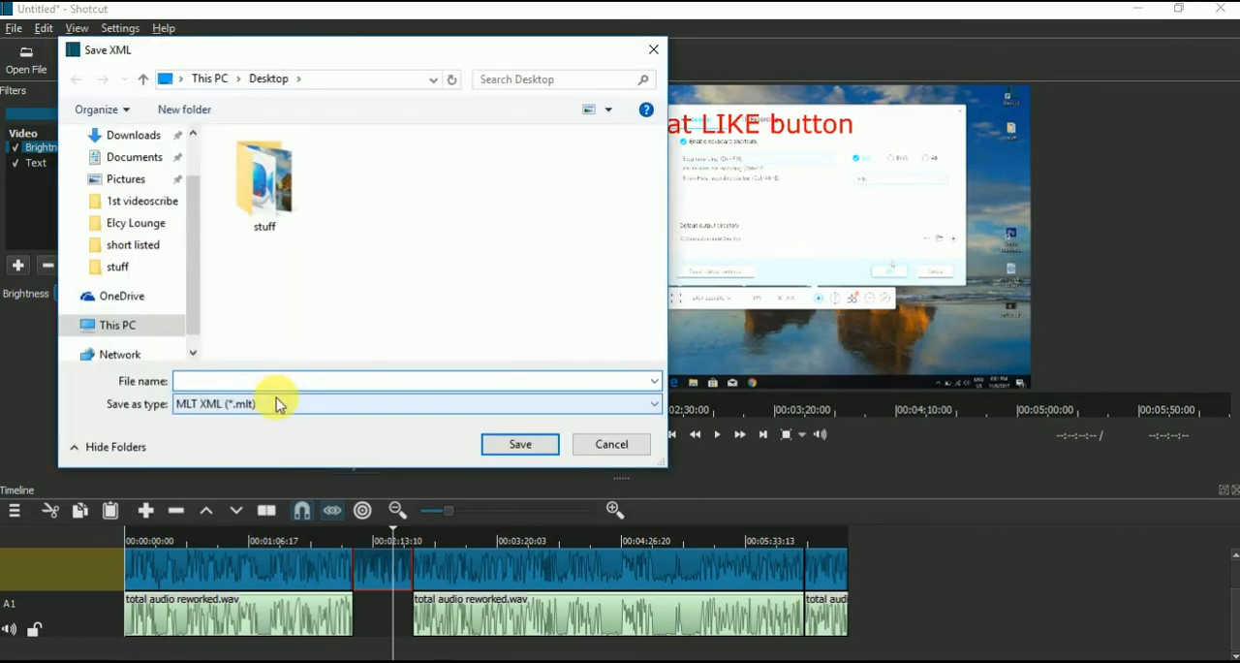
{"action": "type", "text": "test"}
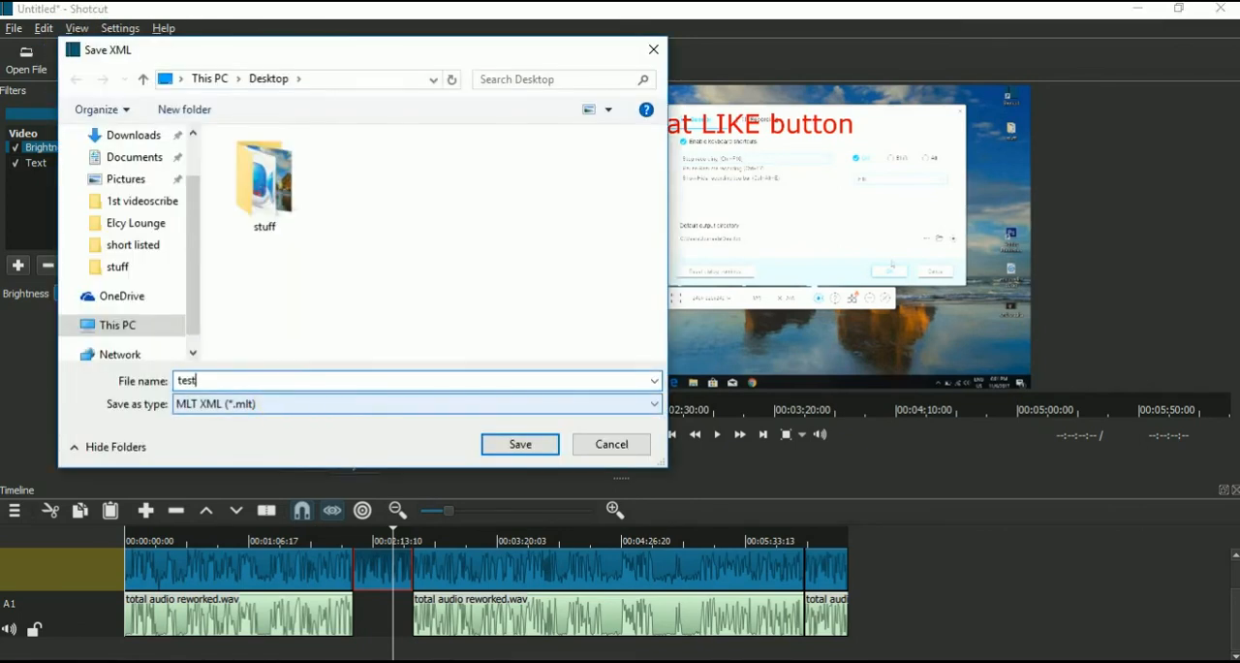
{"action": "left_click", "coordinate": [519, 444]}
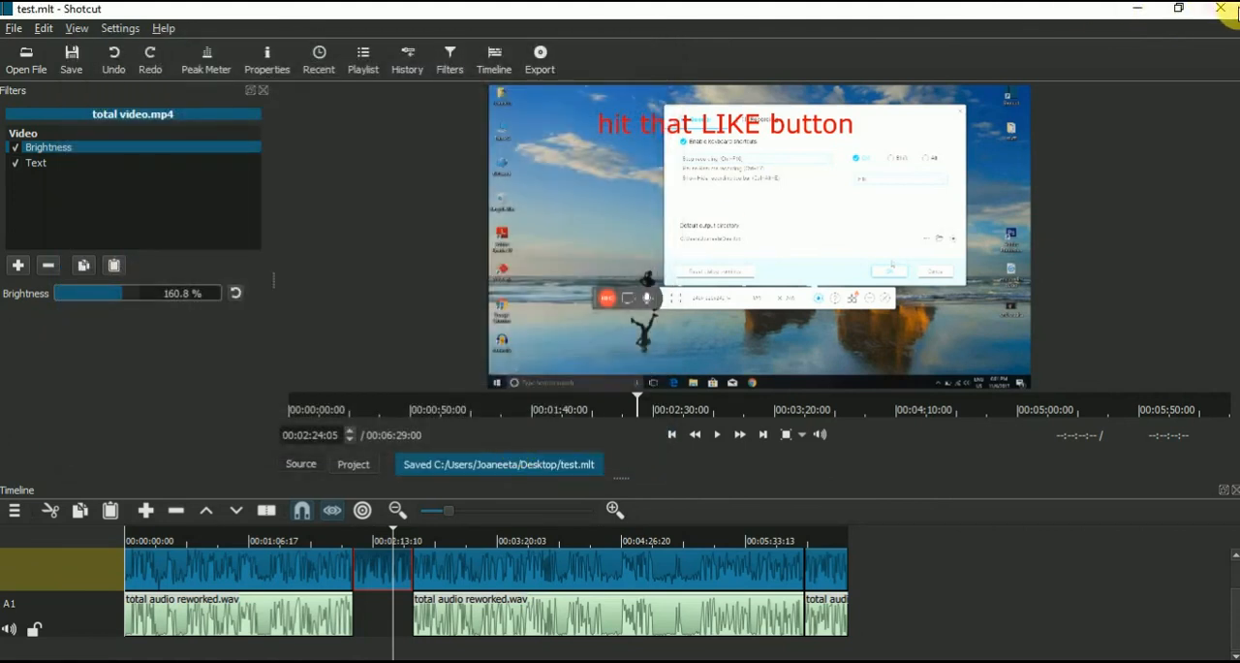
Step: Close the editor and reopen the saved test project from the desktop in Shotcut
{"action": "left_click", "coordinate": [1230, 10]}
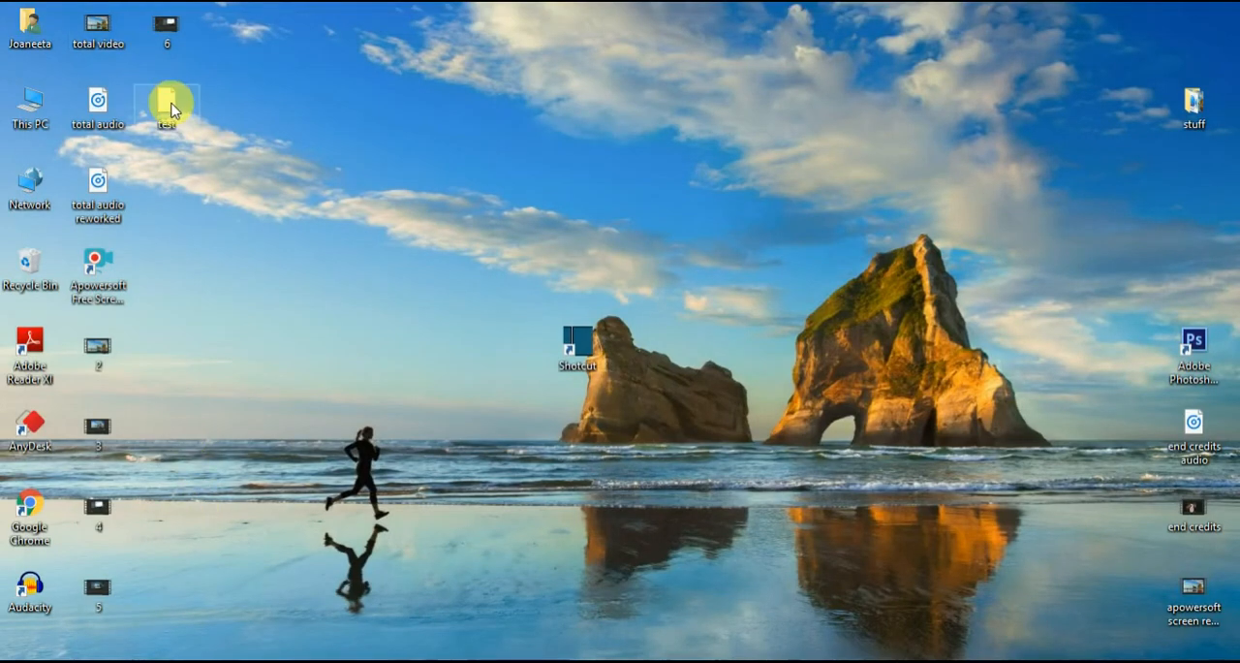
{"action": "double_click", "coordinate": [168, 105]}
{"action": "left_click", "coordinate": [554, 279]}
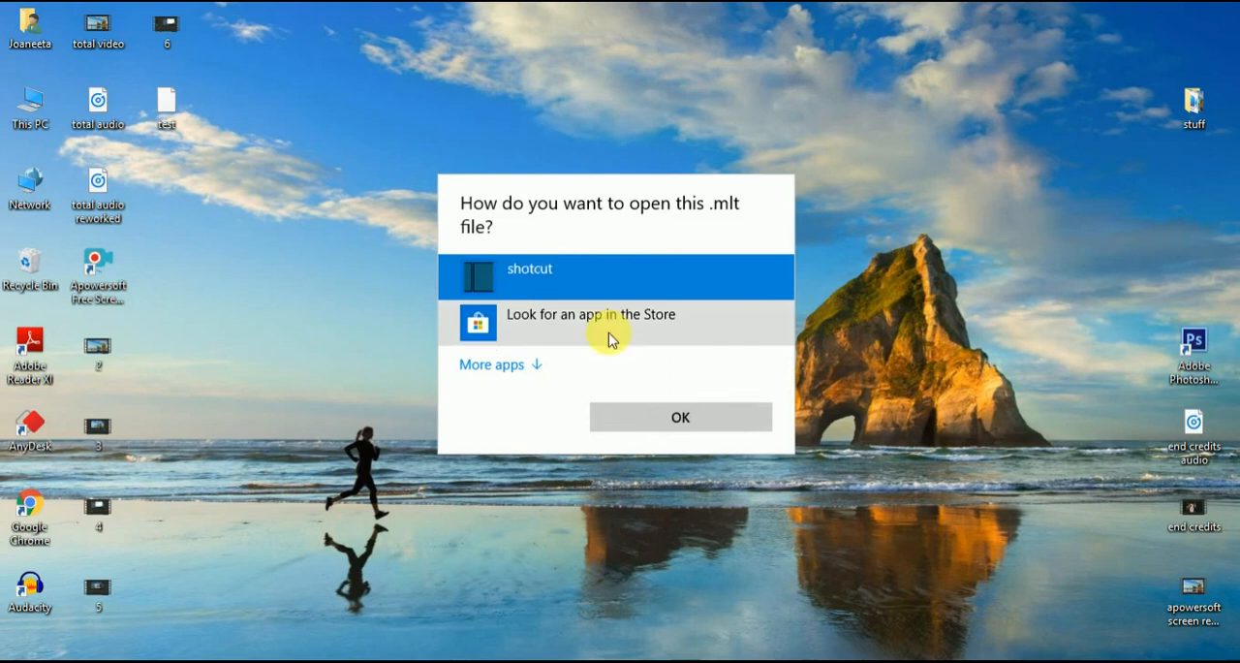
{"action": "left_click", "coordinate": [681, 420]}
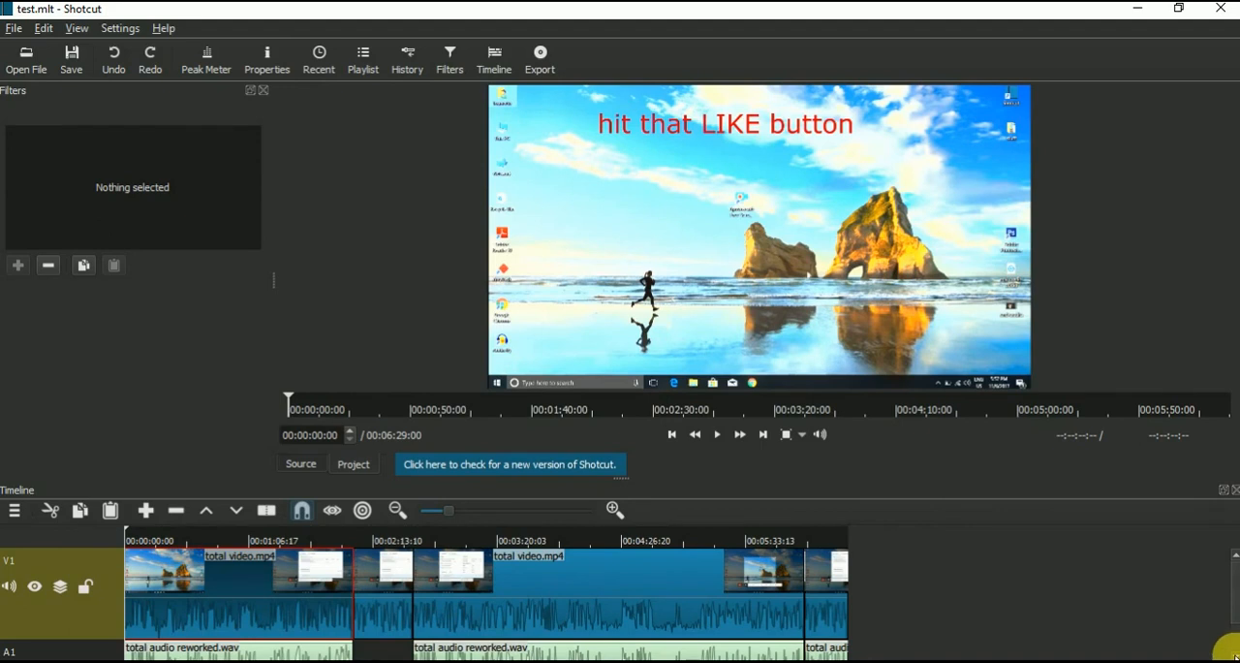
{"action": "scroll", "coordinate": [1229, 651], "scroll_direction": "down", "scroll_amount": 1}
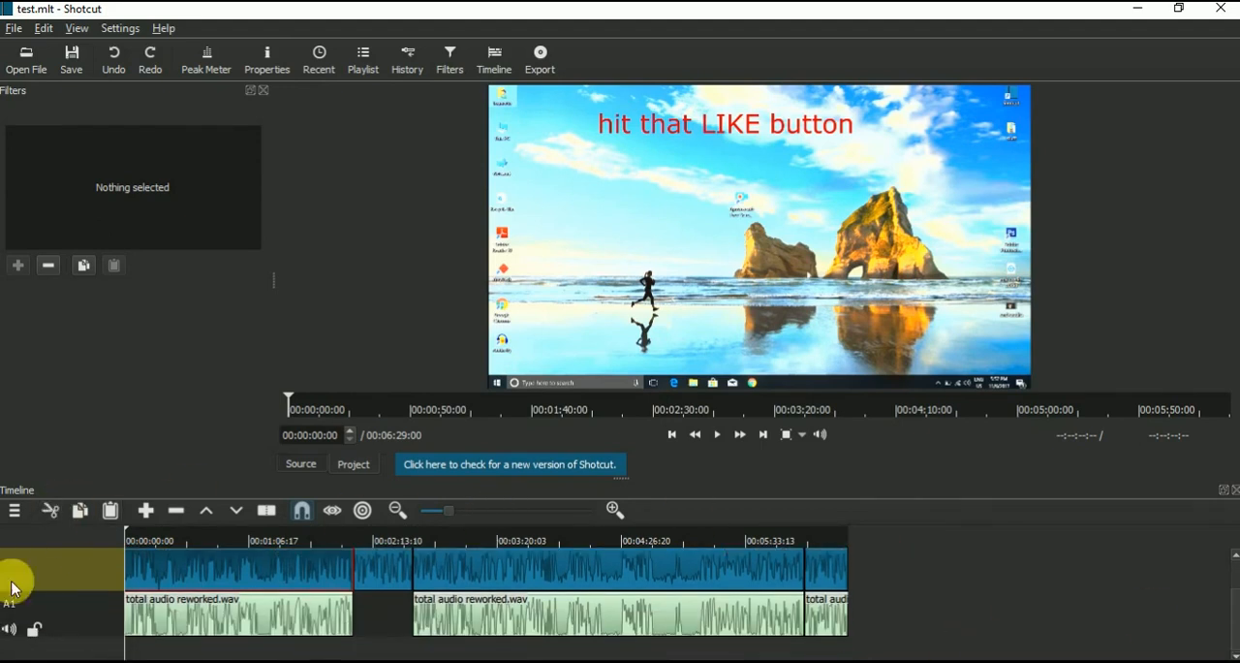
Step: Open the export settings, look through the stock presets and select the YouTube preset
{"action": "left_click", "coordinate": [540, 58]}
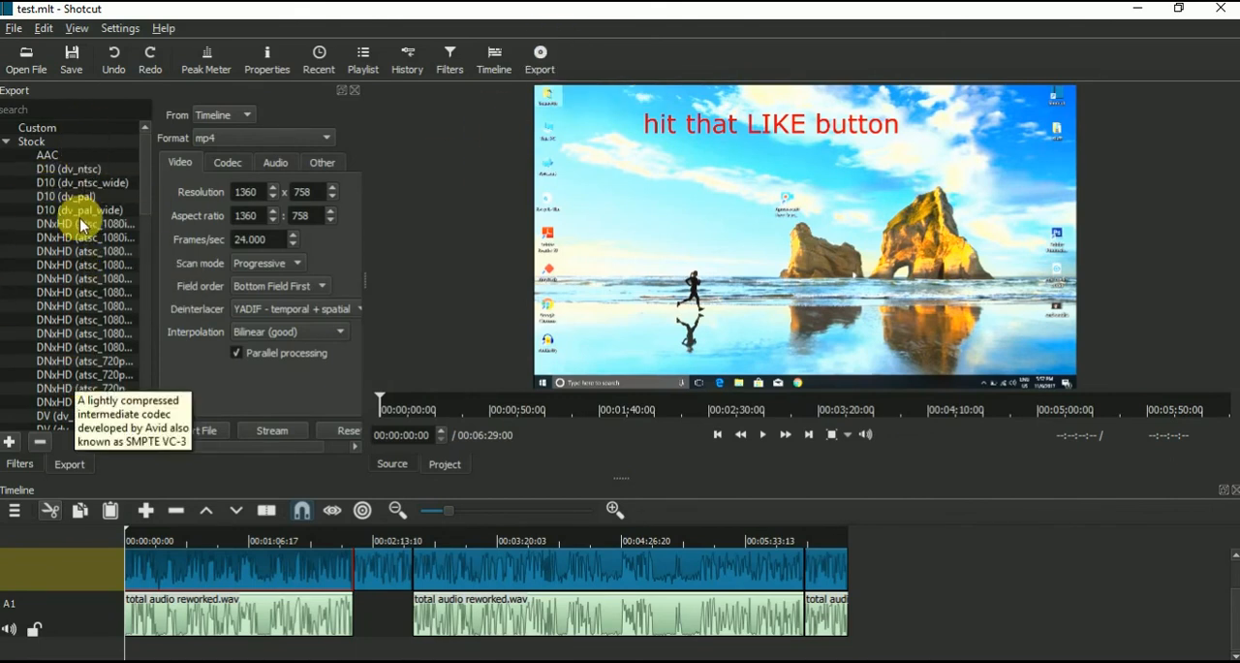
{"action": "scroll", "coordinate": [75, 227], "scroll_direction": "down", "scroll_amount": 2}
{"action": "scroll", "coordinate": [75, 232], "scroll_direction": "down", "scroll_amount": 15}
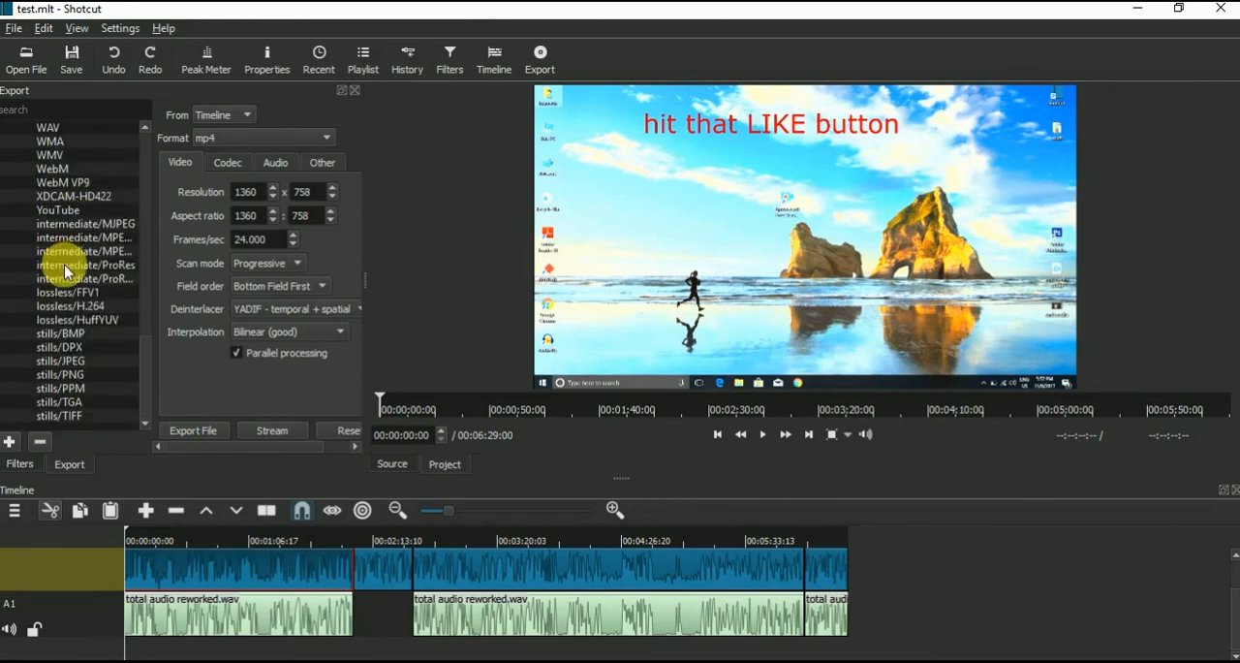
{"action": "scroll", "coordinate": [66, 271], "scroll_direction": "up", "scroll_amount": 15}
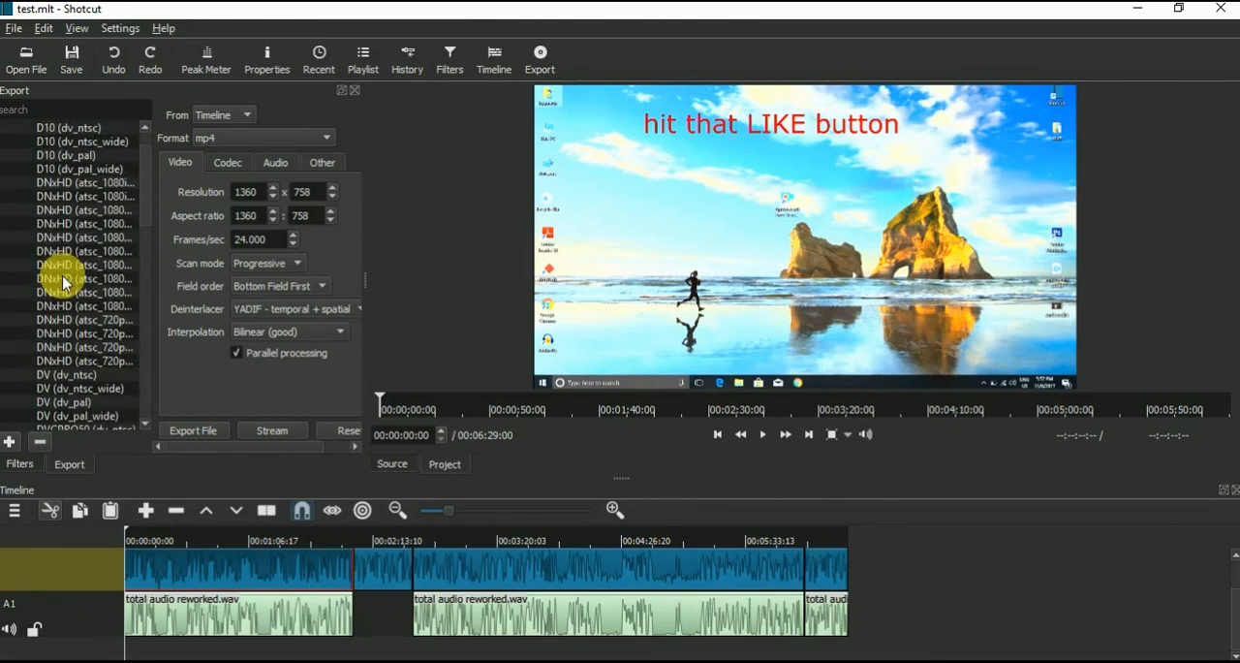
{"action": "scroll", "coordinate": [63, 281], "scroll_direction": "down", "scroll_amount": 15}
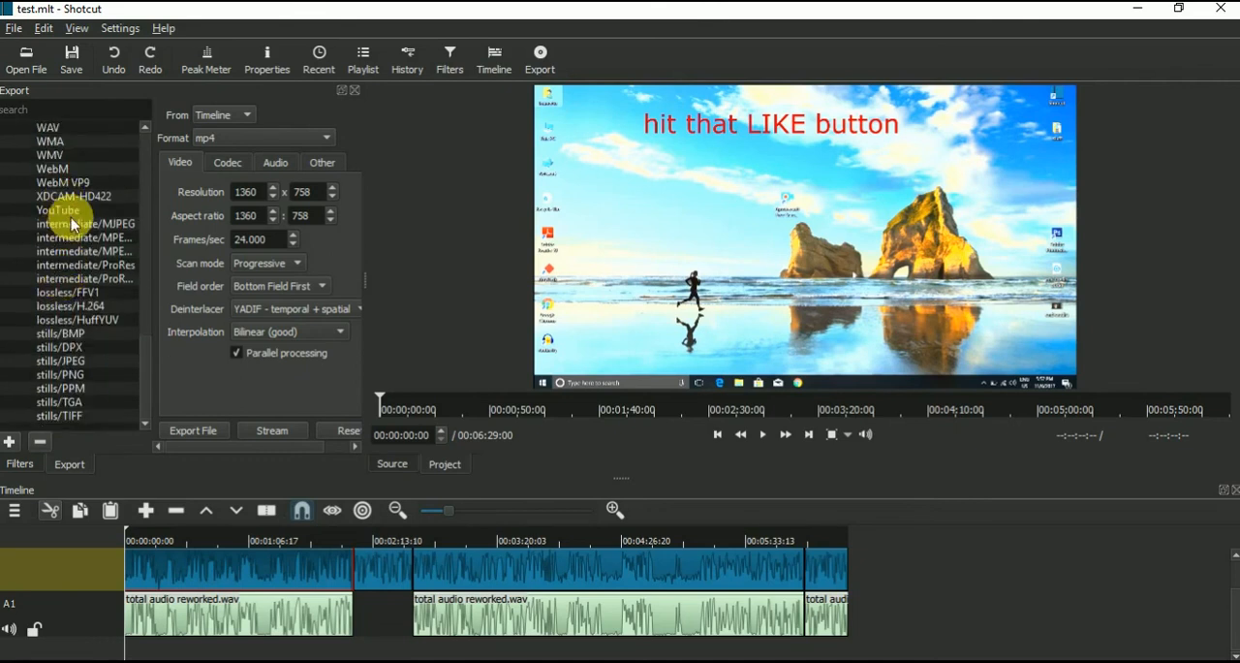
{"action": "left_click", "coordinate": [76, 211]}
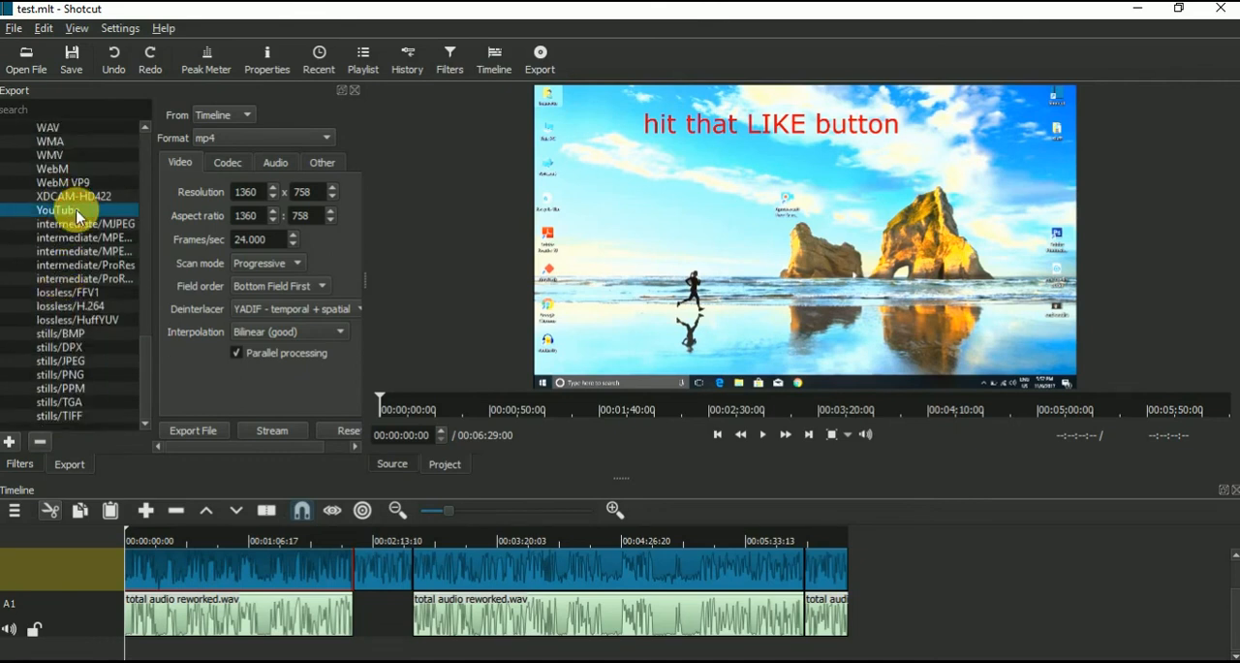
{"action": "scroll", "coordinate": [87, 320], "scroll_direction": "up", "scroll_amount": 4}
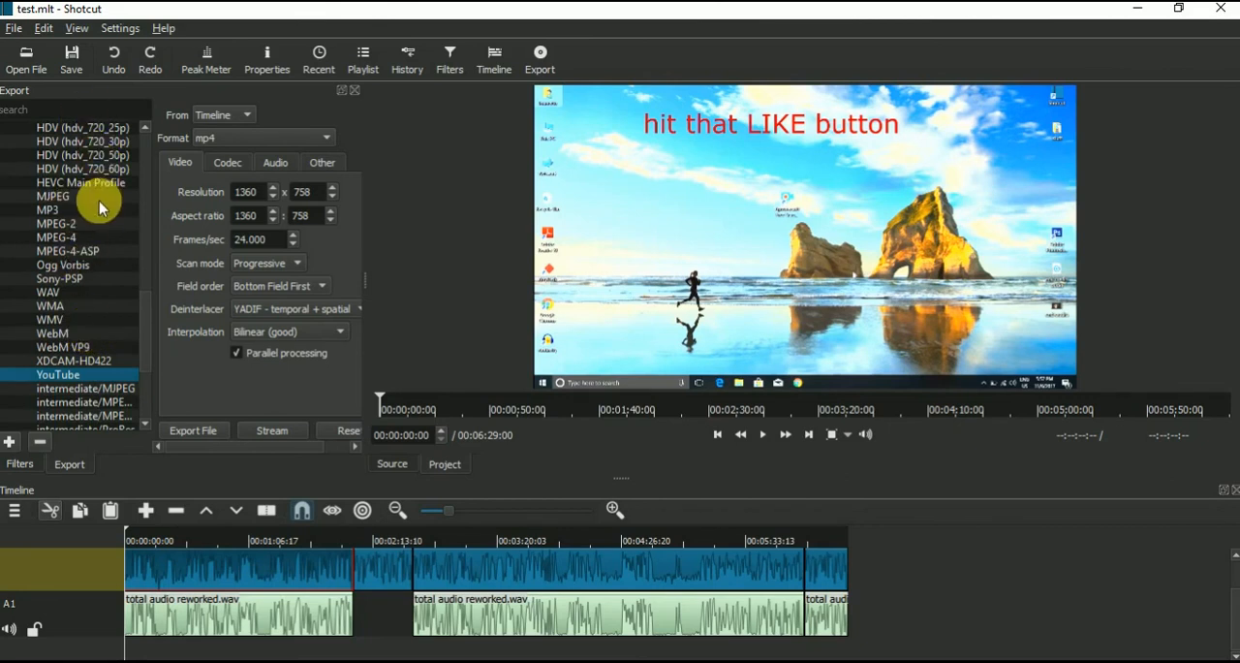
{"action": "scroll", "coordinate": [78, 283], "scroll_direction": "up", "scroll_amount": 10}
{"action": "scroll", "coordinate": [76, 280], "scroll_direction": "up", "scroll_amount": 1}
{"action": "scroll", "coordinate": [83, 332], "scroll_direction": "down", "scroll_amount": 8}
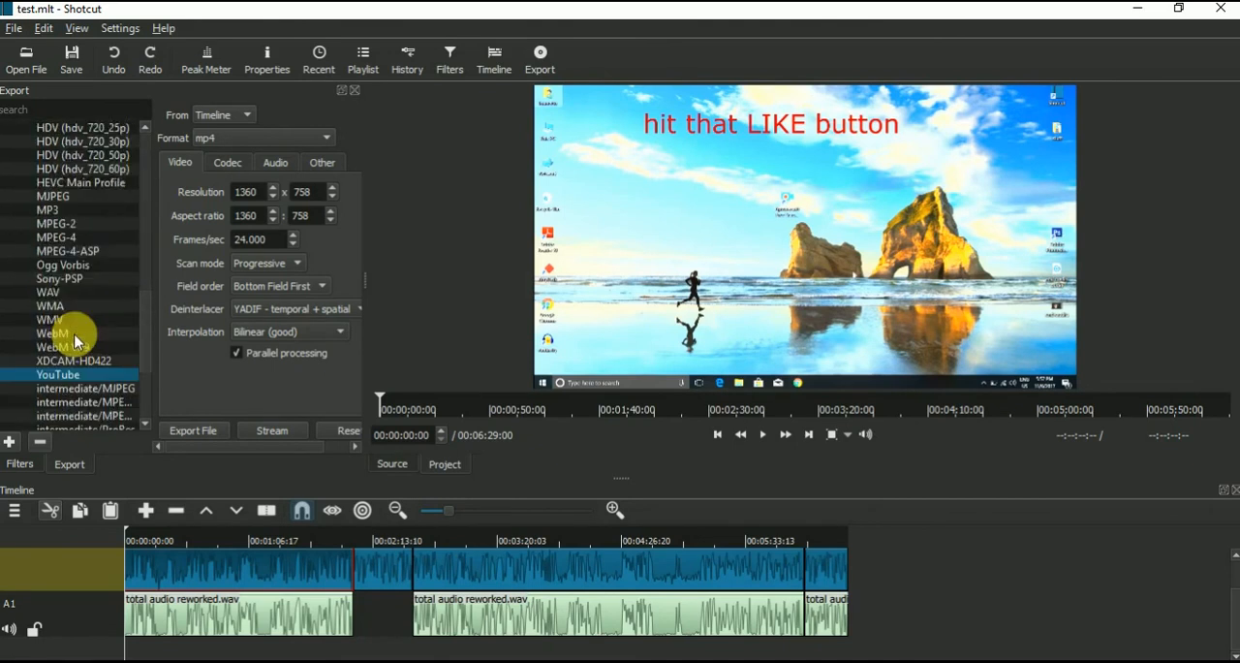
{"action": "scroll", "coordinate": [74, 339], "scroll_direction": "down", "scroll_amount": 9}
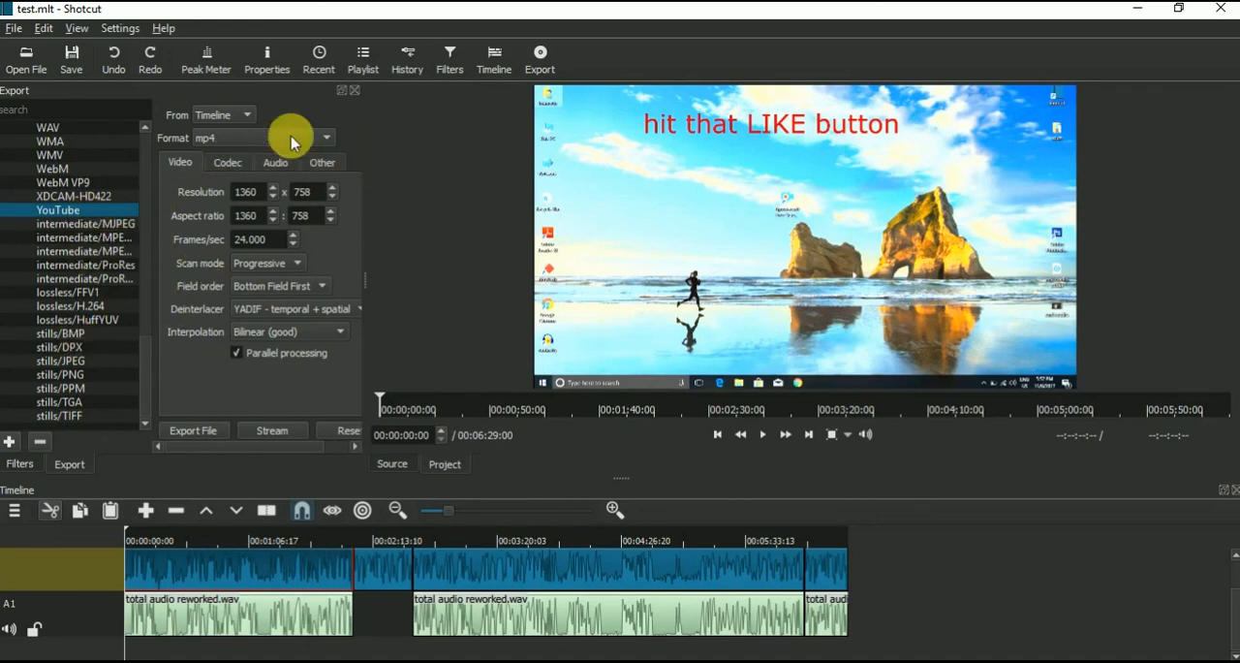
Step: Export the timeline to the Desktop as a file named "temp" and select its export job
{"action": "left_click", "coordinate": [191, 429]}
{"action": "type", "text": "temp"}
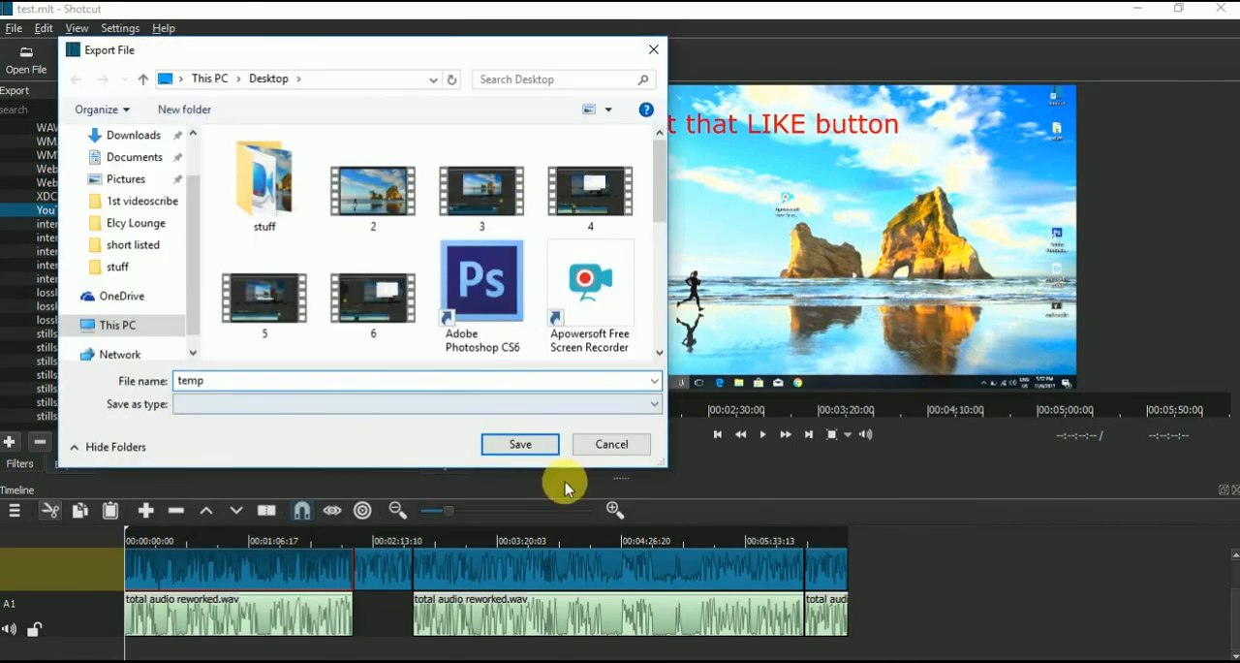
{"action": "left_click", "coordinate": [517, 444]}
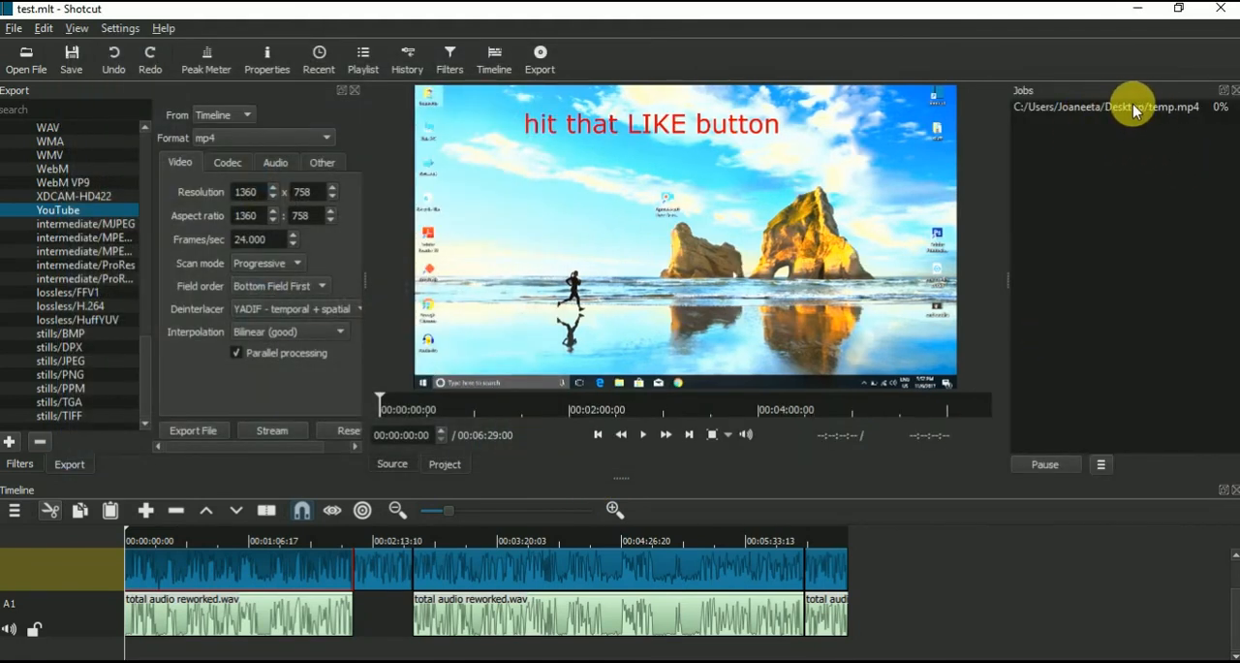
{"action": "left_click", "coordinate": [1101, 108]}
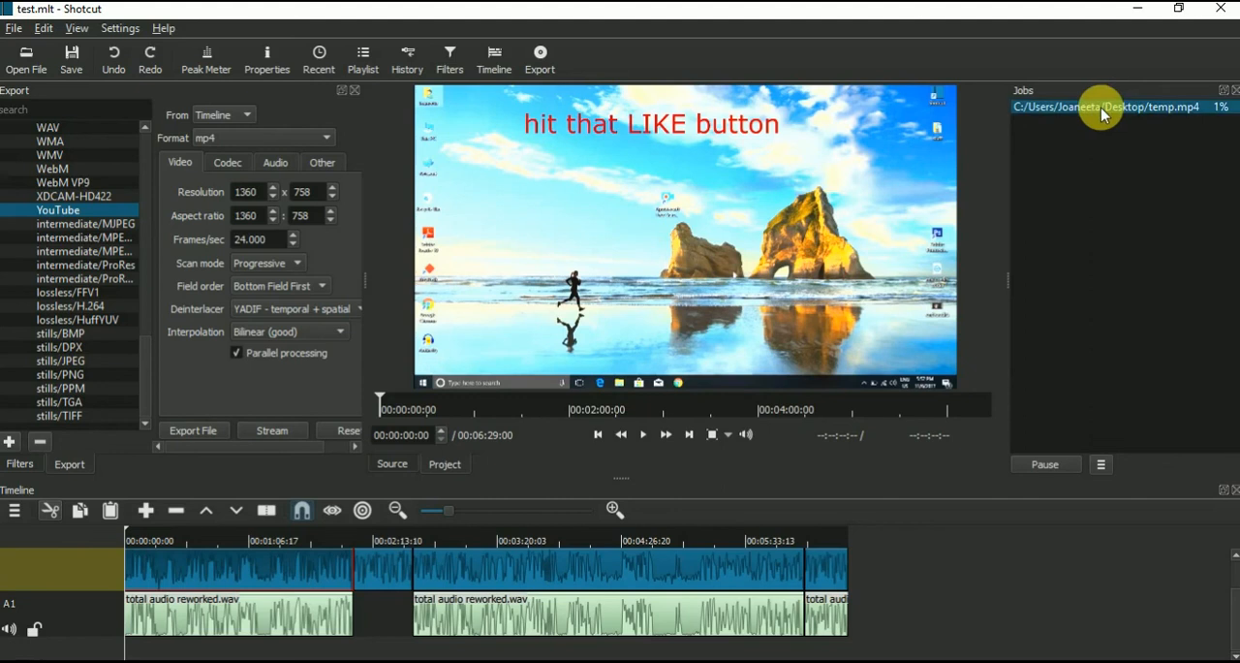
Step: Stop the running temp.mp4 export job and run it again
{"action": "right_click", "coordinate": [1101, 108]}
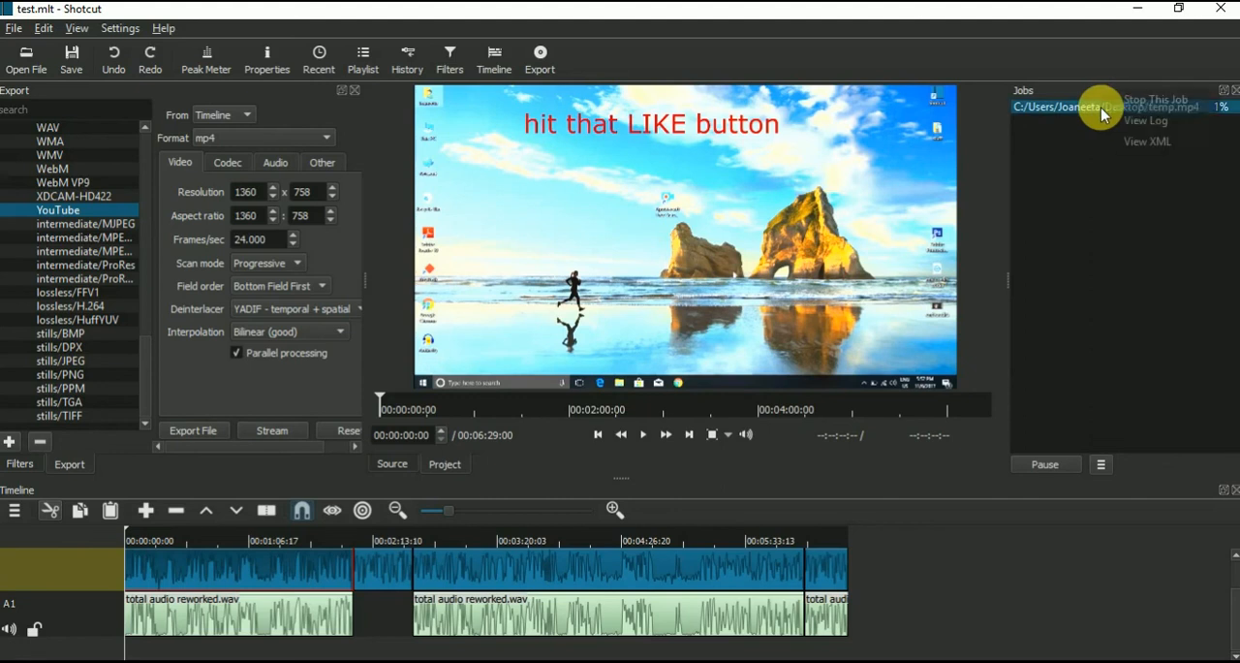
{"action": "left_click", "coordinate": [1164, 101]}
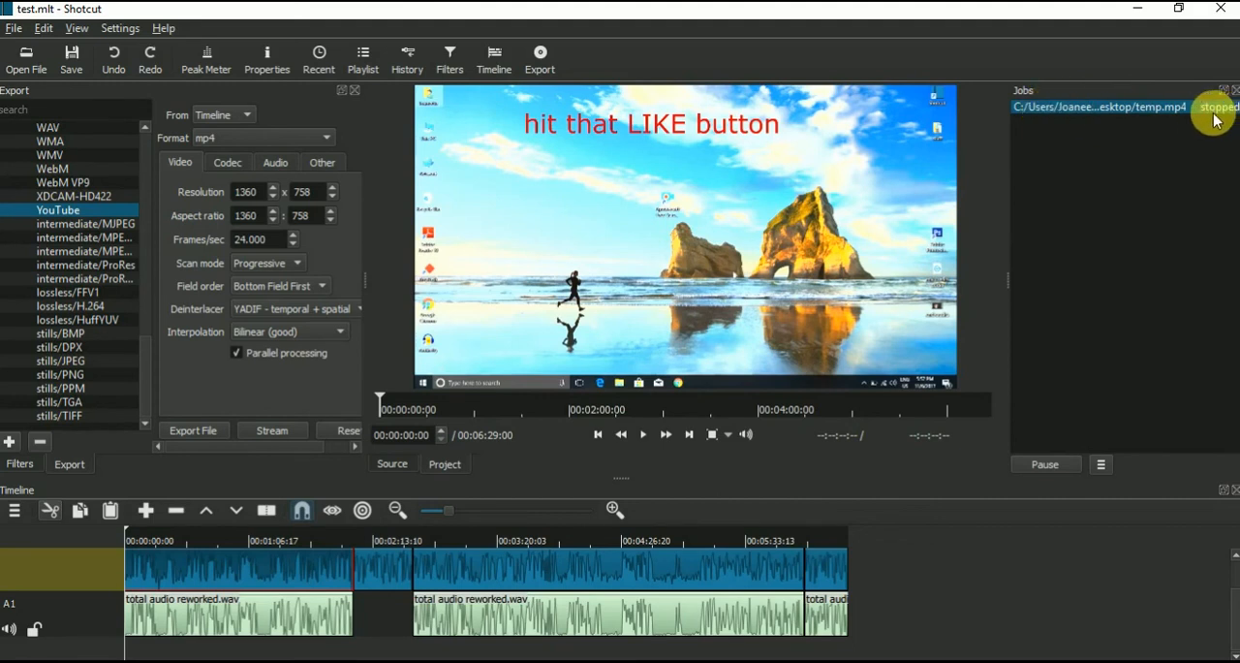
{"action": "right_click", "coordinate": [1107, 107]}
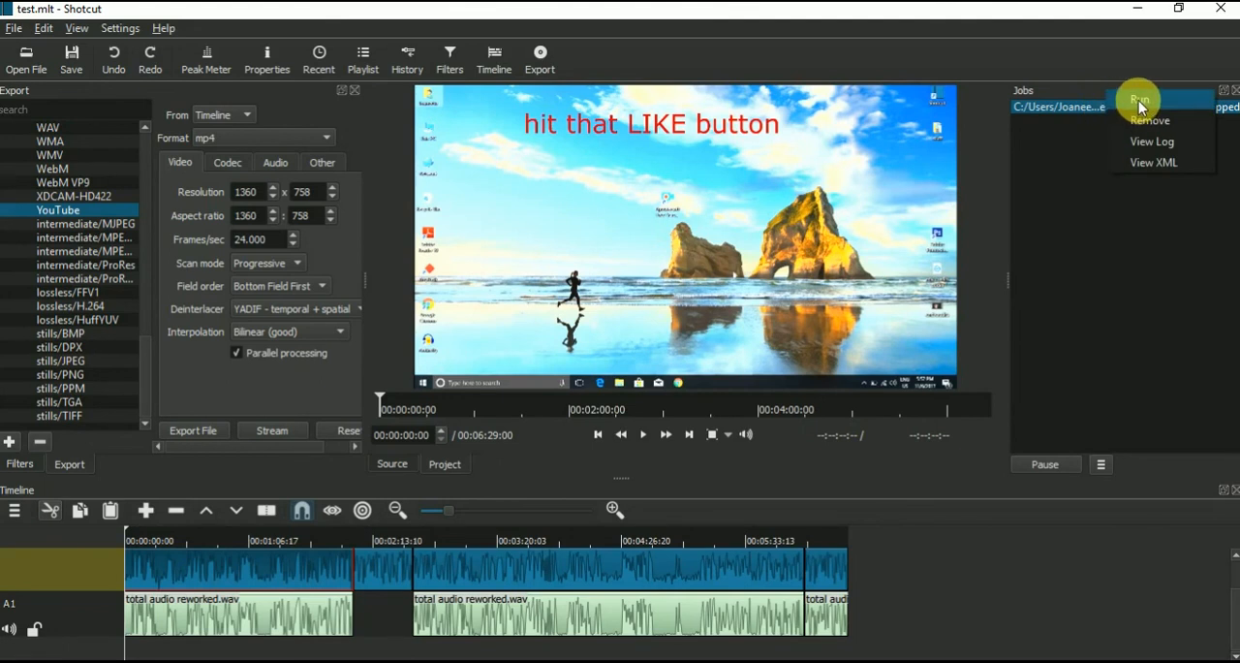
{"action": "left_click", "coordinate": [1138, 101]}
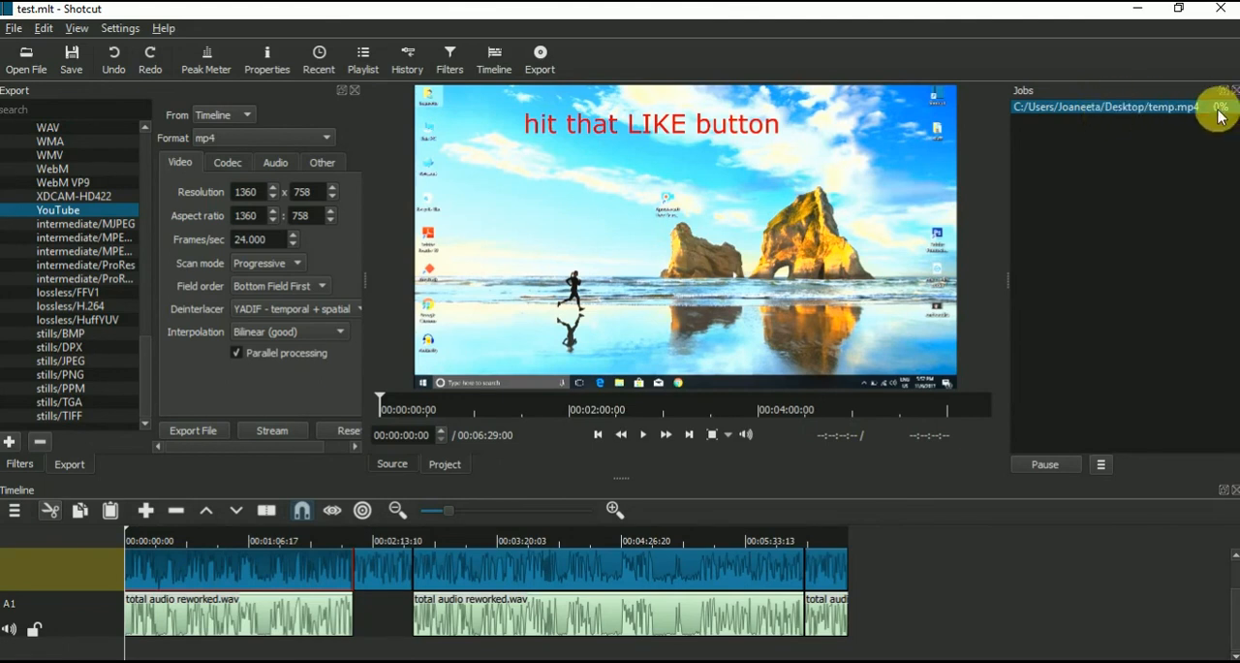
Step: Stop the restarted temp.mp4 export job and remove it from the job list
{"action": "right_click", "coordinate": [1099, 109]}
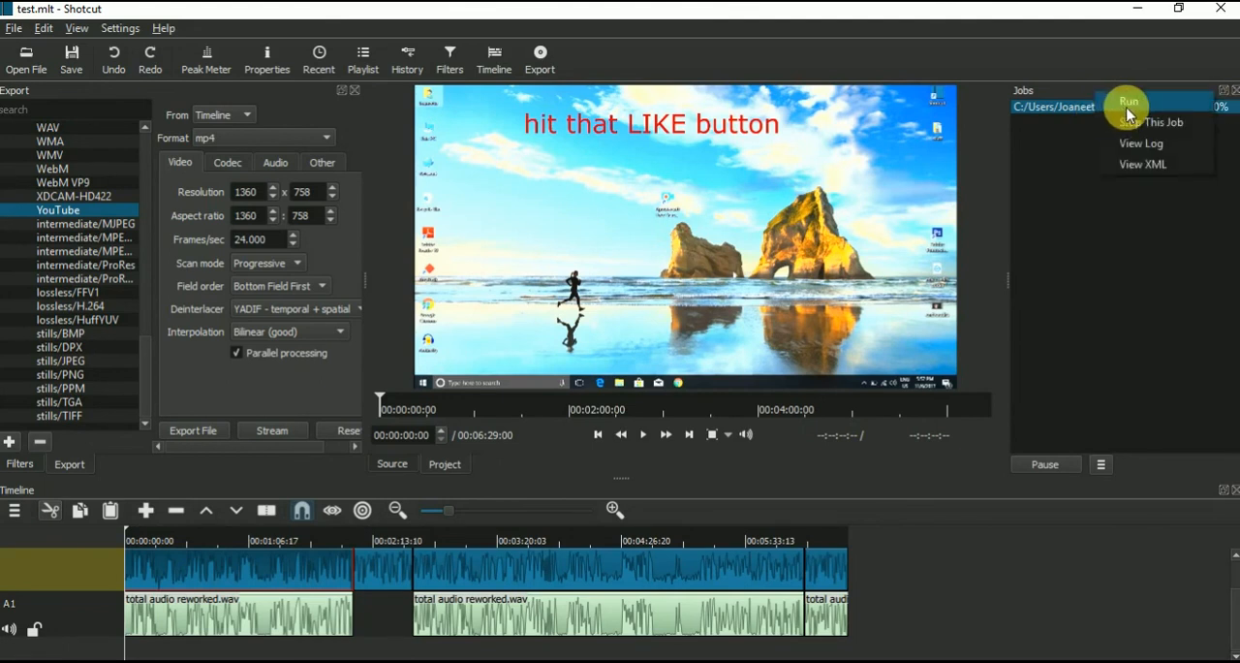
{"action": "left_click", "coordinate": [1157, 124]}
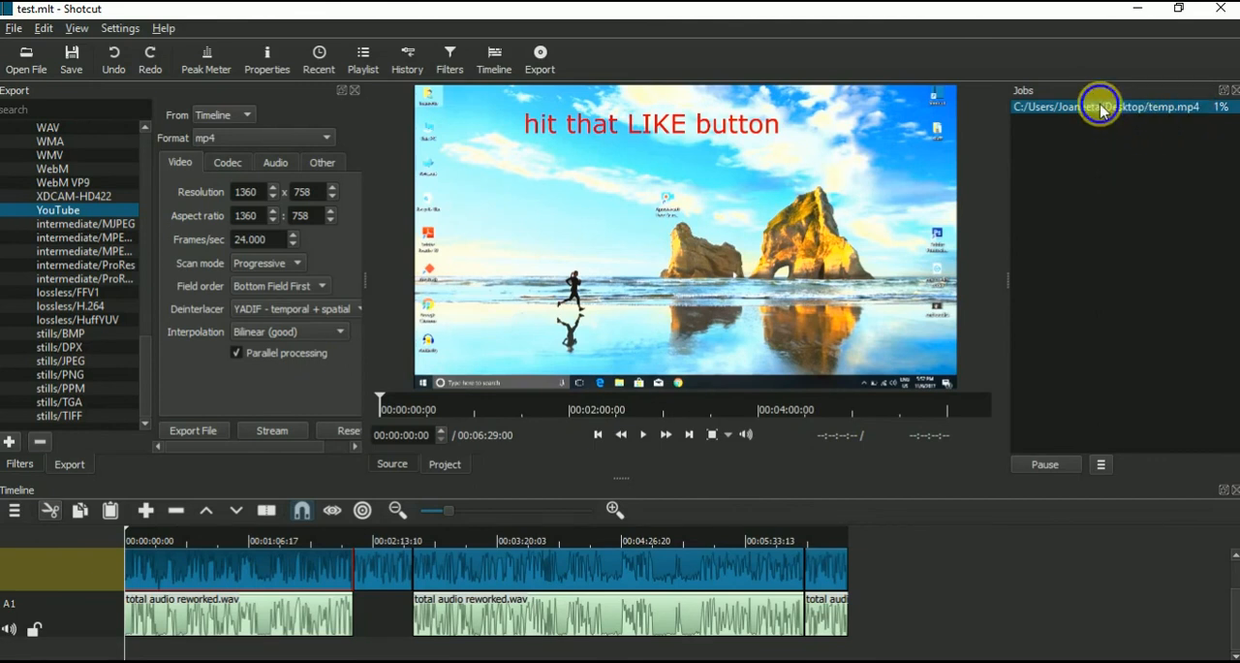
{"action": "right_click", "coordinate": [1100, 110]}
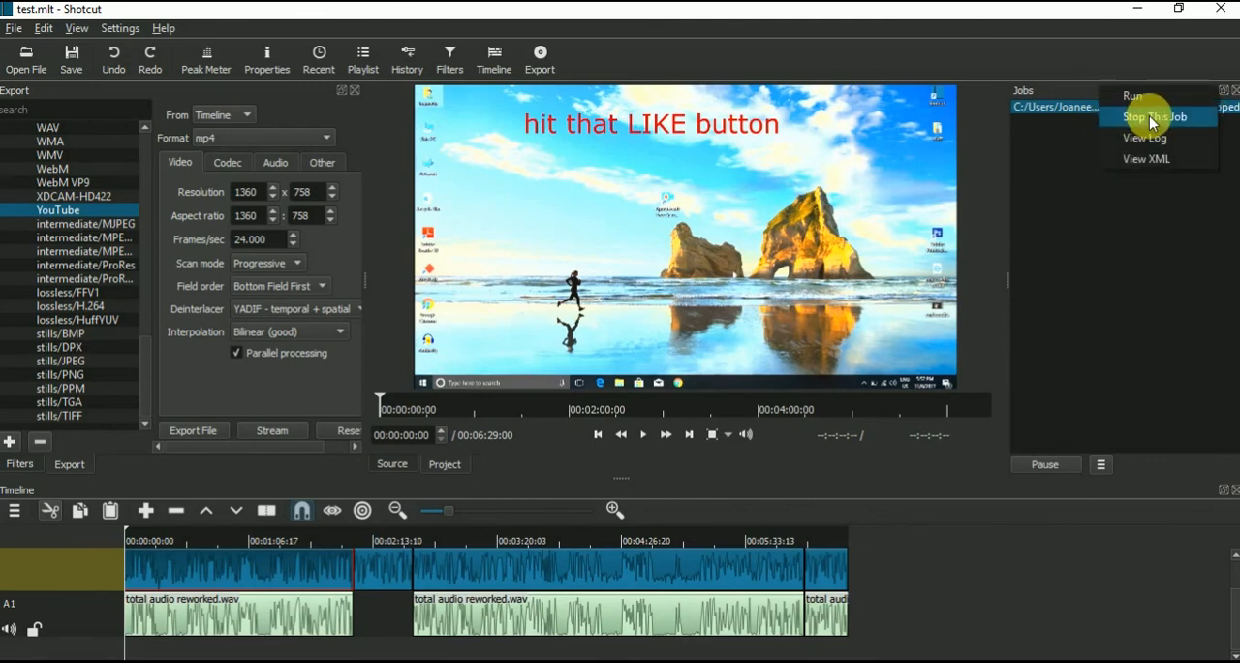
{"action": "left_click", "coordinate": [1069, 180]}
{"action": "right_click", "coordinate": [1078, 108]}
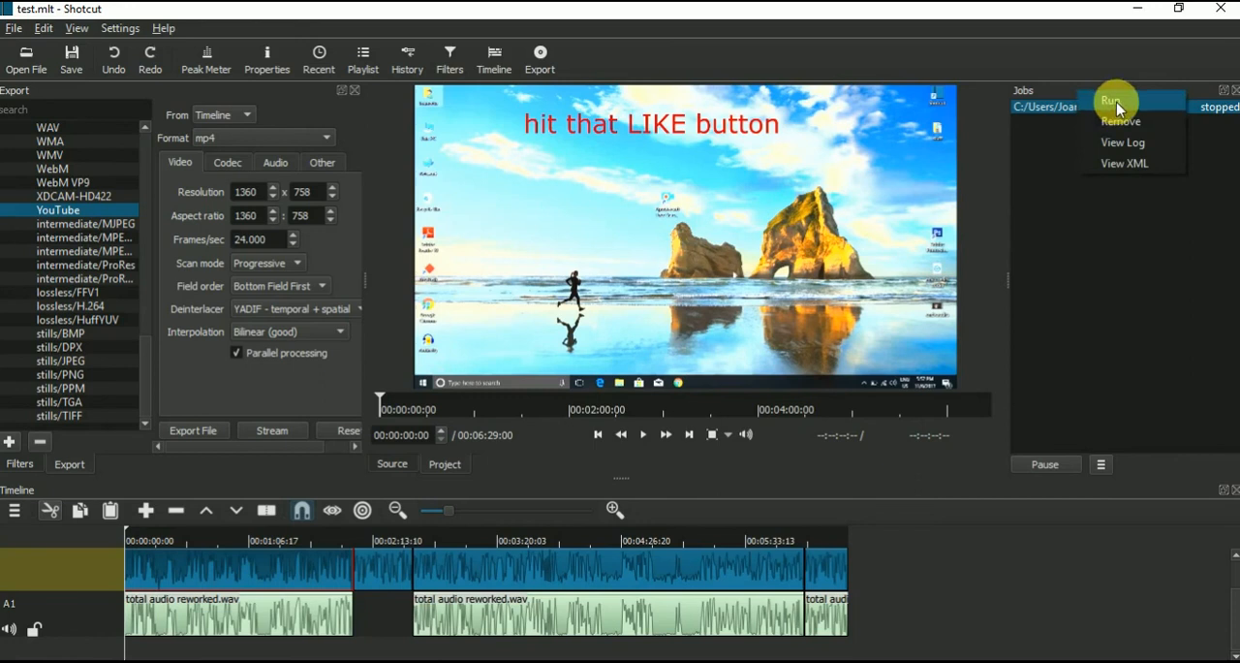
{"action": "left_click", "coordinate": [1119, 120]}
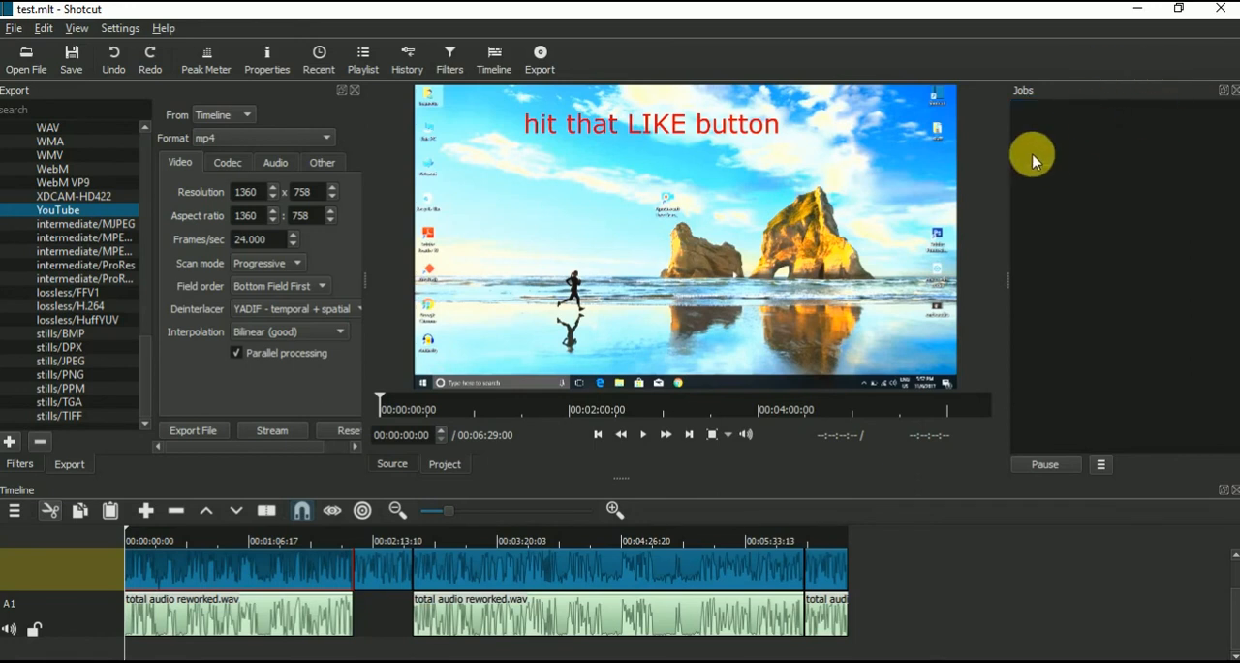